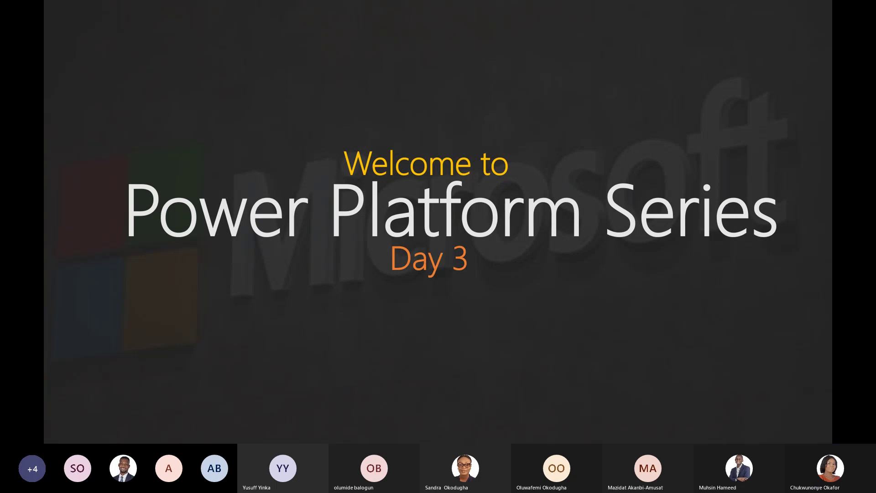
Switch from the slide show to the Chrome window that has Power Apps open.
key(alt+Tab)
key(alt+Tab)
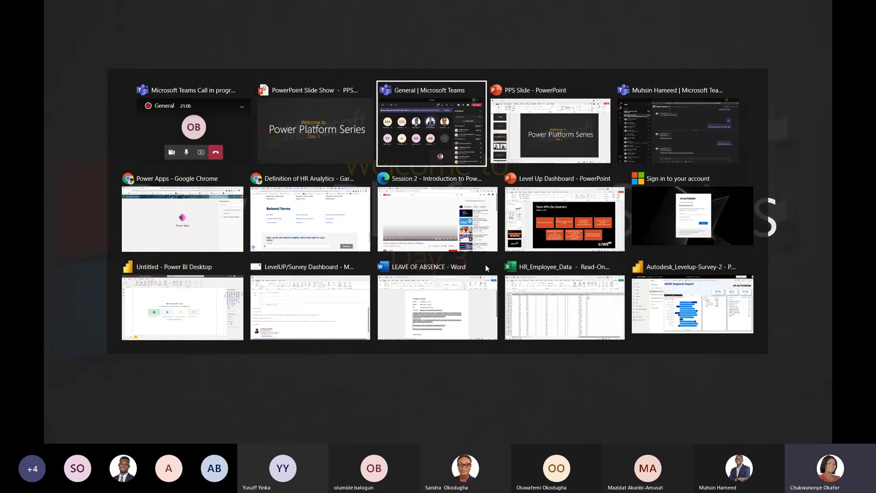
key(Down)
key(Down)
key(Right)
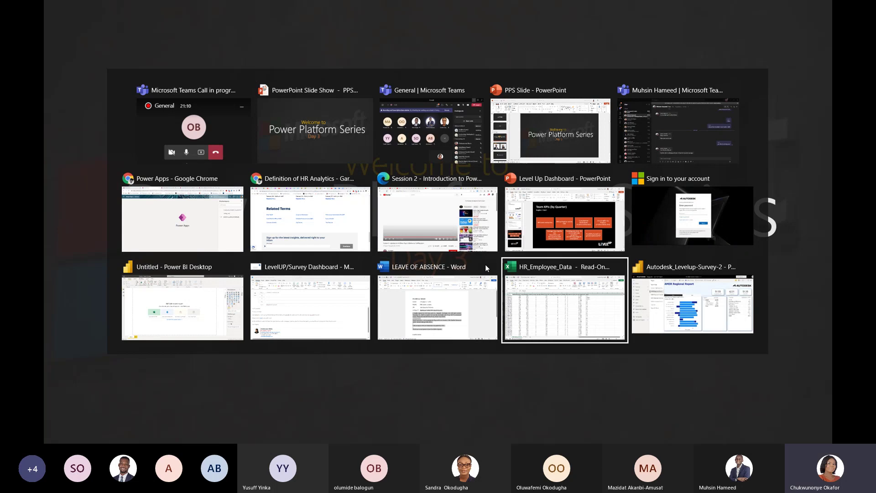
key(Left)
key(Left)
key(Left)
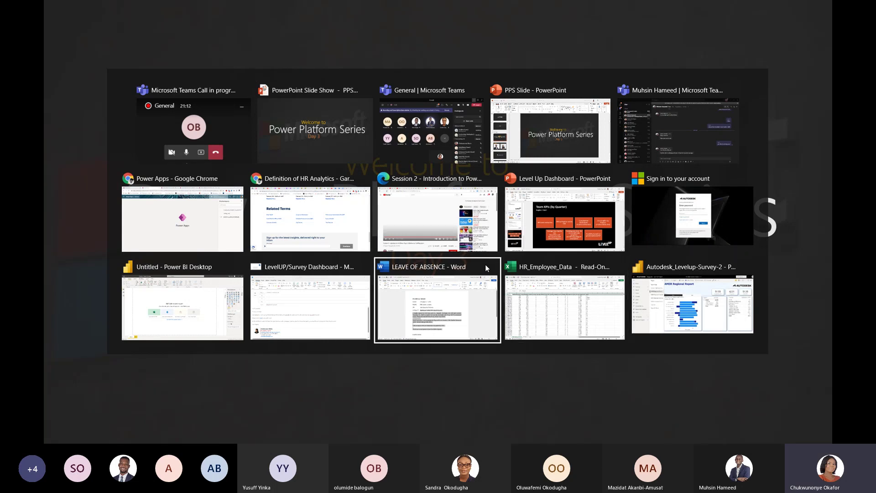
key(Up)
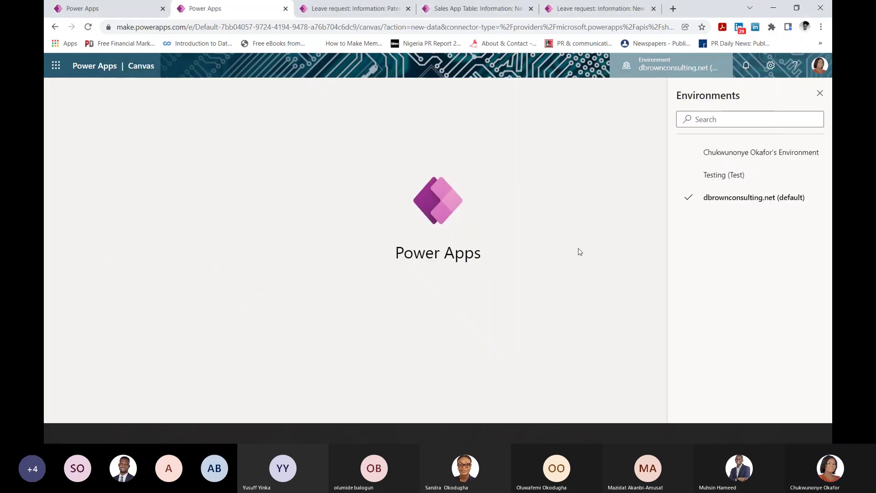
Search the web for "powerapps" in a new browser tab and close the Sales App Table and adjacent Leave request record tabs.
click(673, 8)
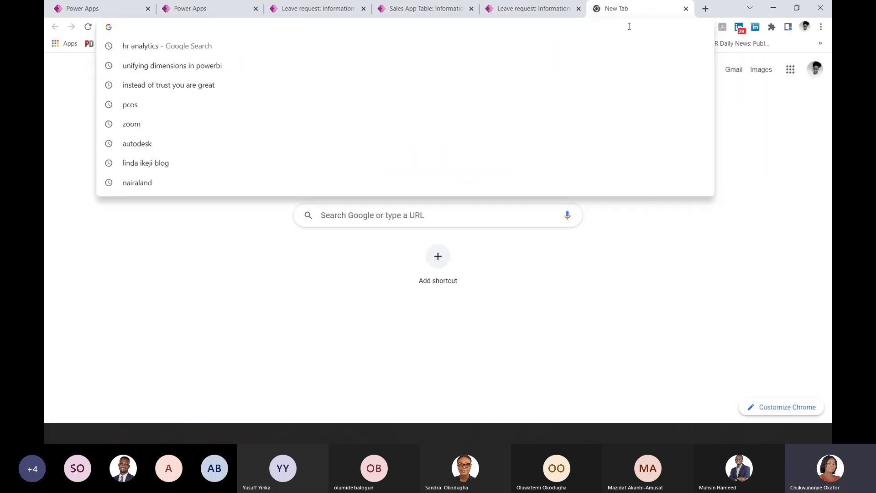
text(powerapss)
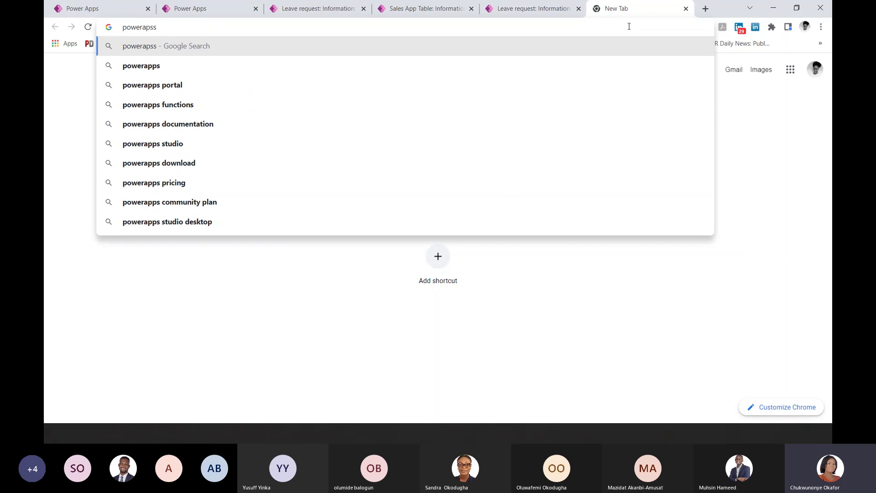
key(BackSpace)
key(BackSpace)
text(ps)
key(Return)
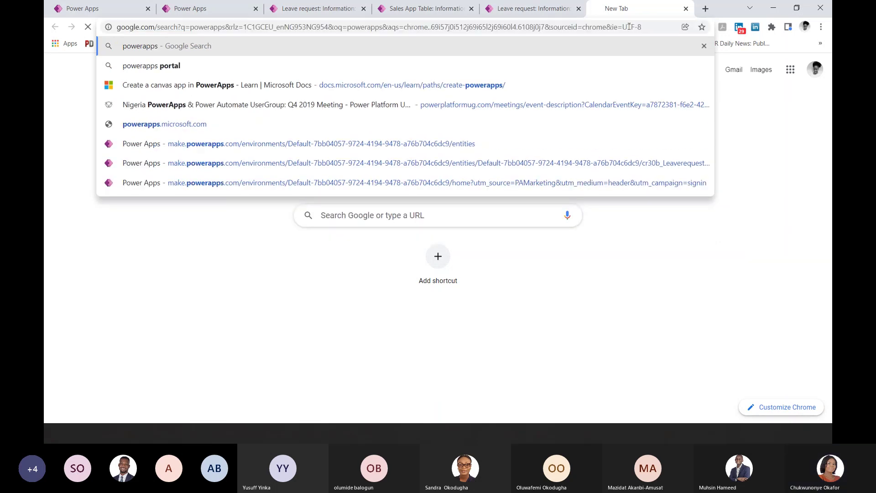
click(578, 9)
click(471, 9)
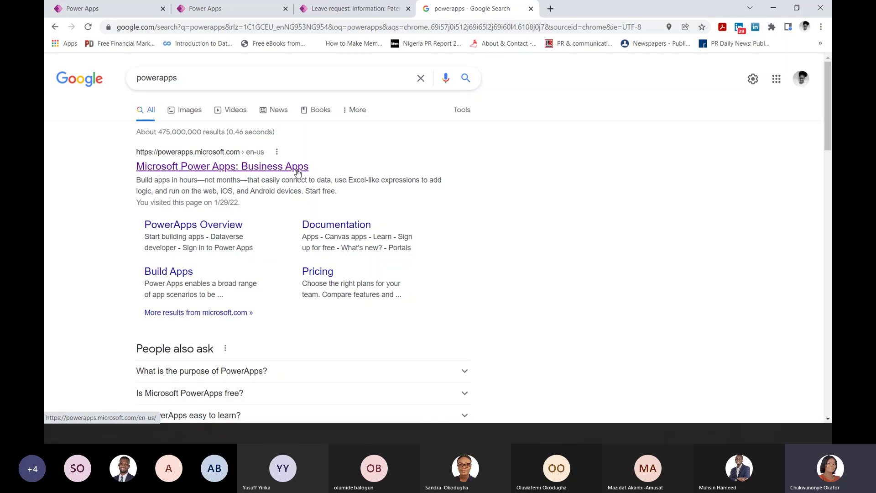
Open the Microsoft Power Apps: Business Apps search result and sign in to Power Apps from that site.
click(297, 172)
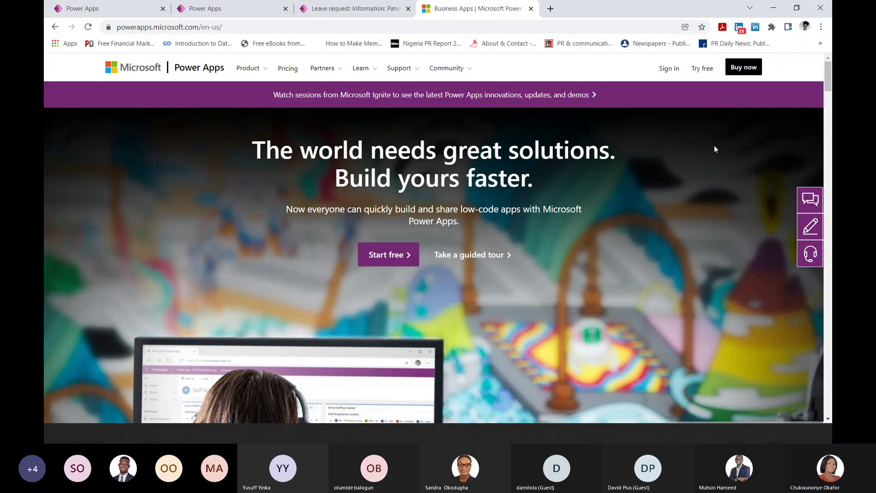
click(669, 69)
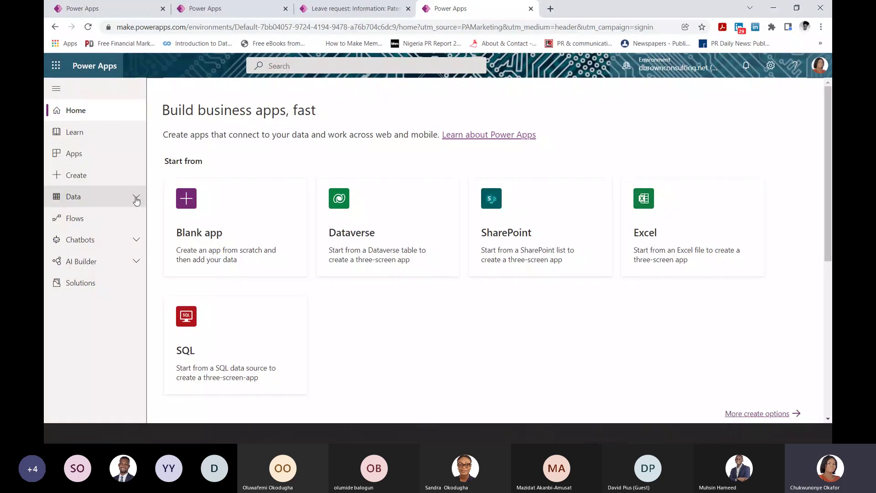
Expand the Data section and open its Tables list to look through the environment's tables.
click(136, 198)
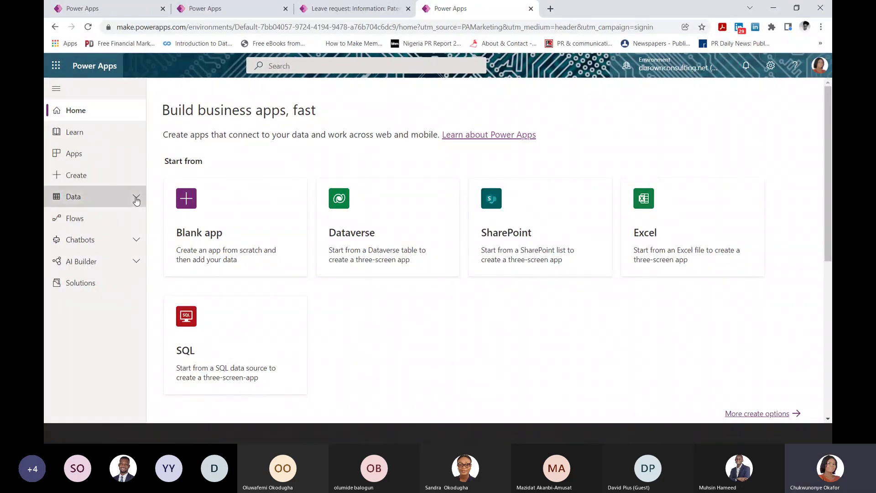
click(136, 199)
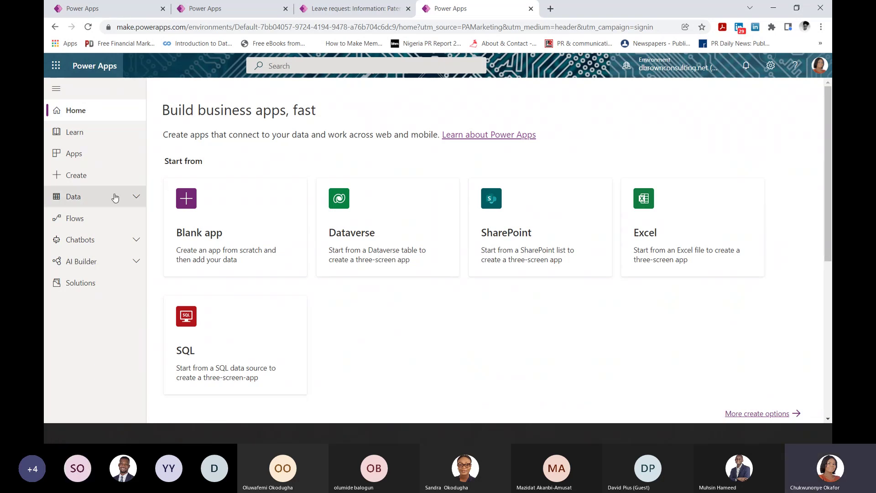
click(116, 198)
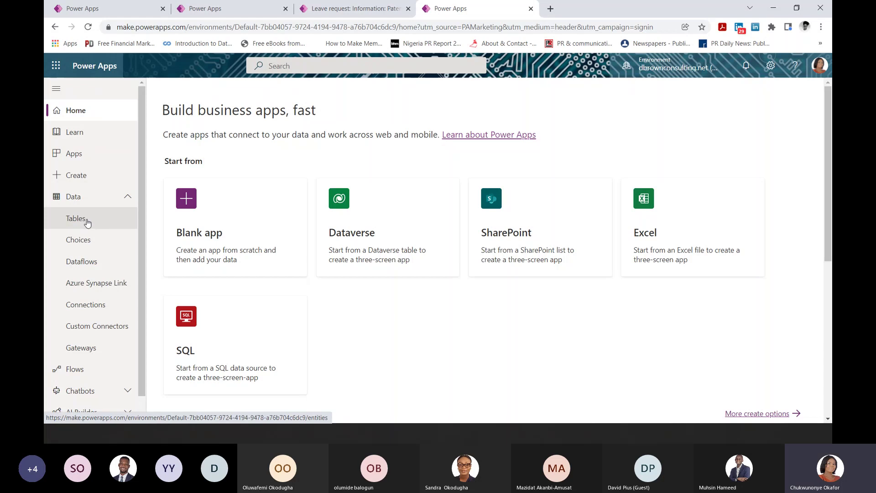
click(87, 221)
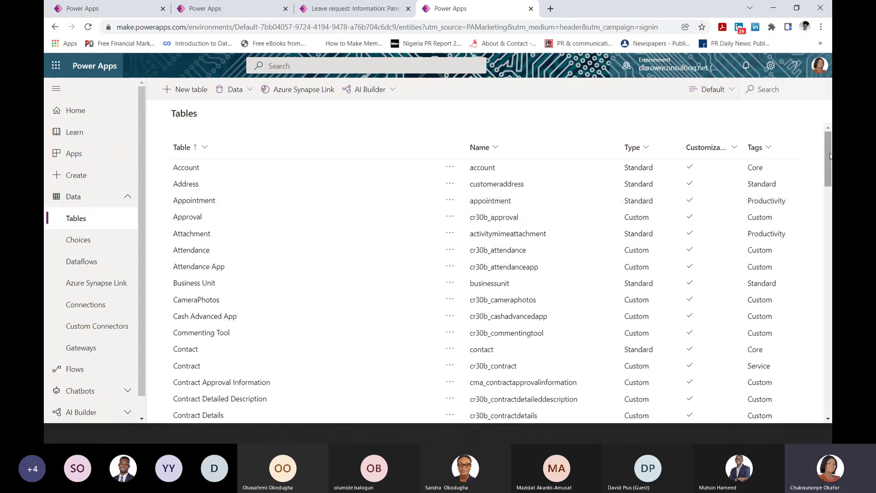
scroll(824, 164, down, 5)
scroll(824, 165, up, 5)
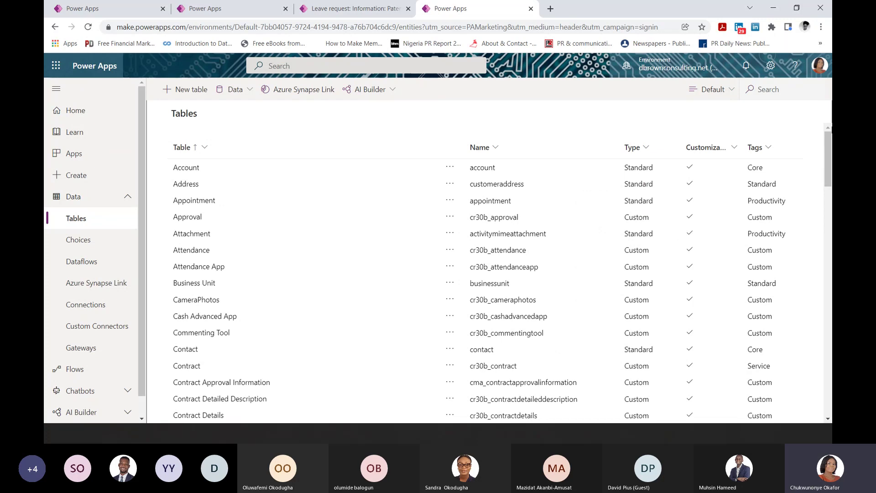
Filter the Tables list to show only Custom tables.
click(719, 91)
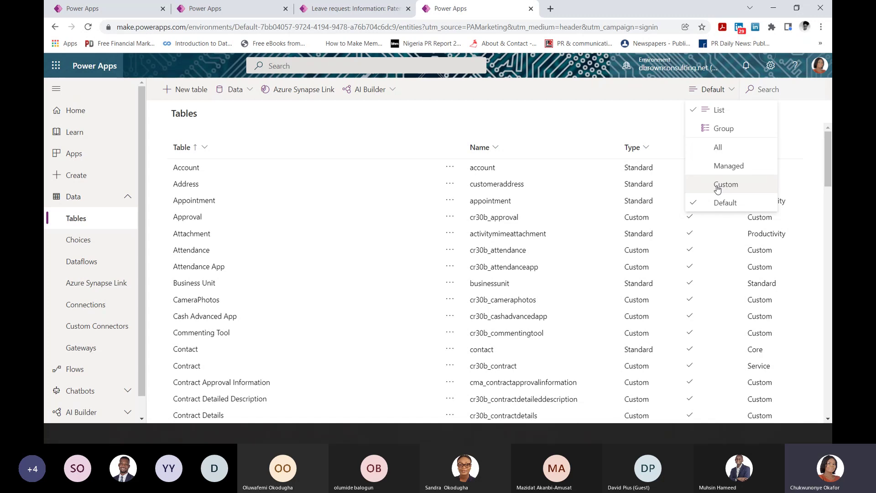
click(667, 108)
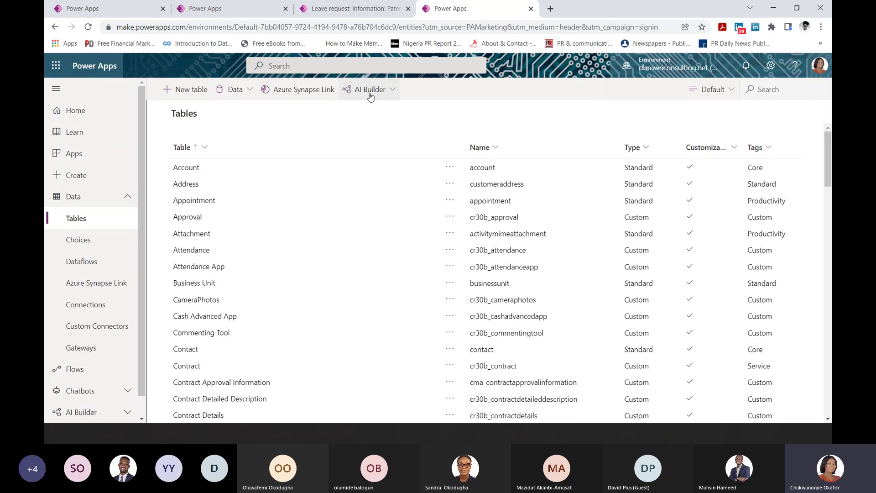
click(725, 93)
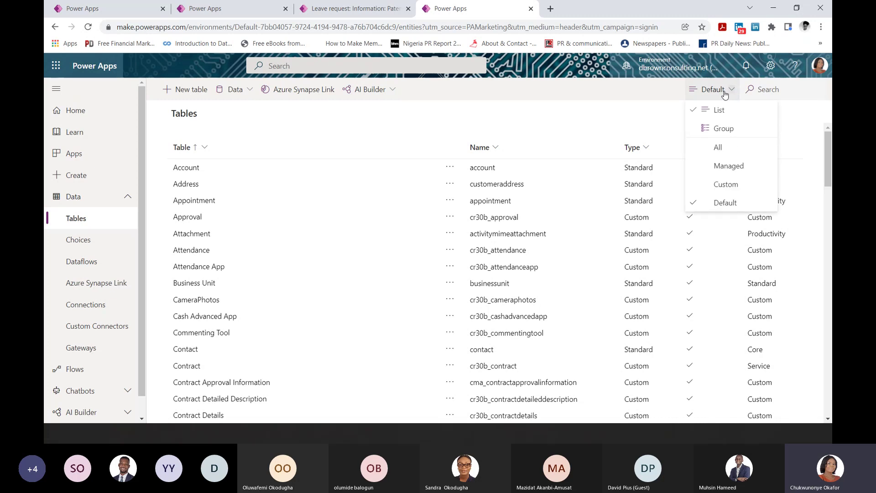
click(712, 184)
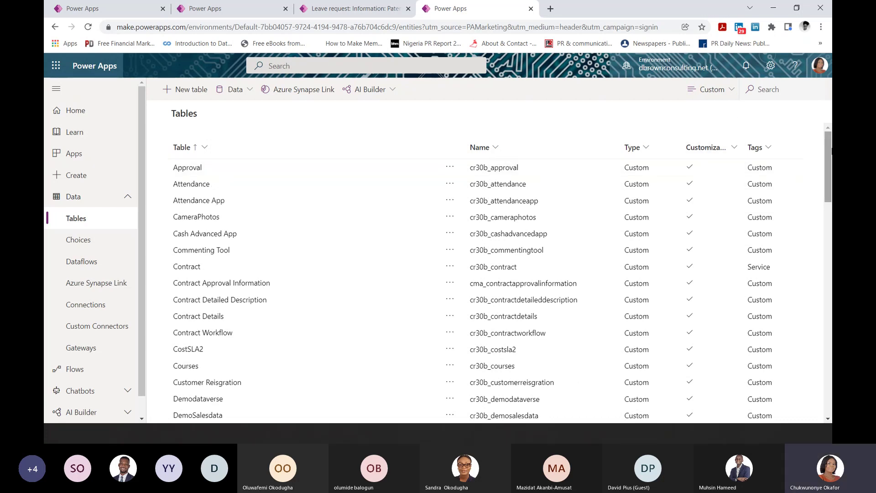
mouse_move(831, 148)
mouse_down()
mouse_move(831, 245)
mouse_move(828, 141)
mouse_up()
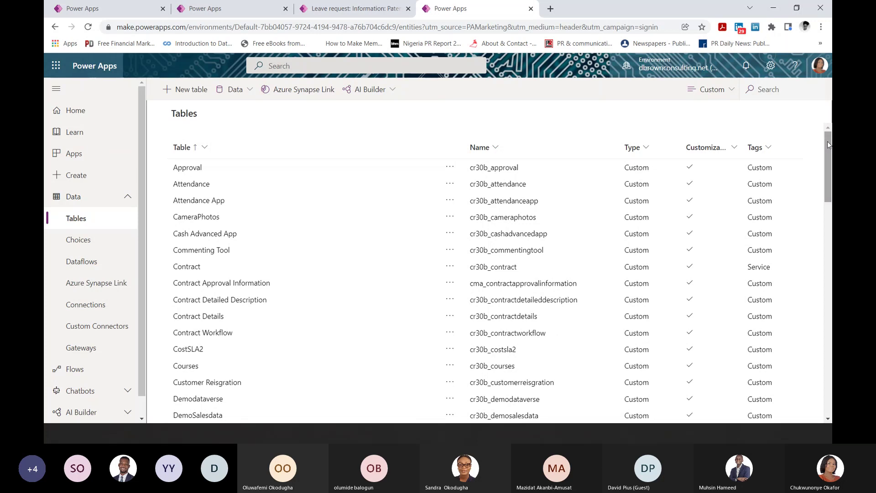
mouse_move(828, 141)
mouse_down()
mouse_move(829, 219)
mouse_move(827, 144)
mouse_up()
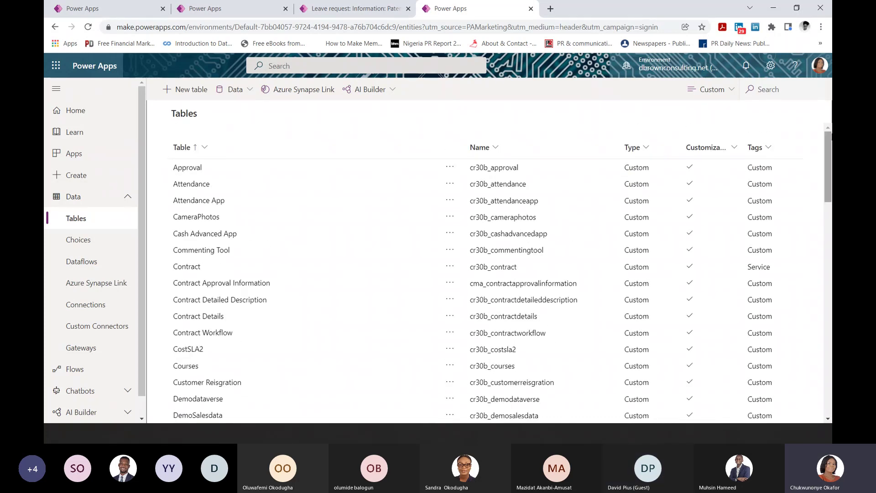
Search the custom tables for "sales" and open Sales App Table to review its columns.
click(756, 90)
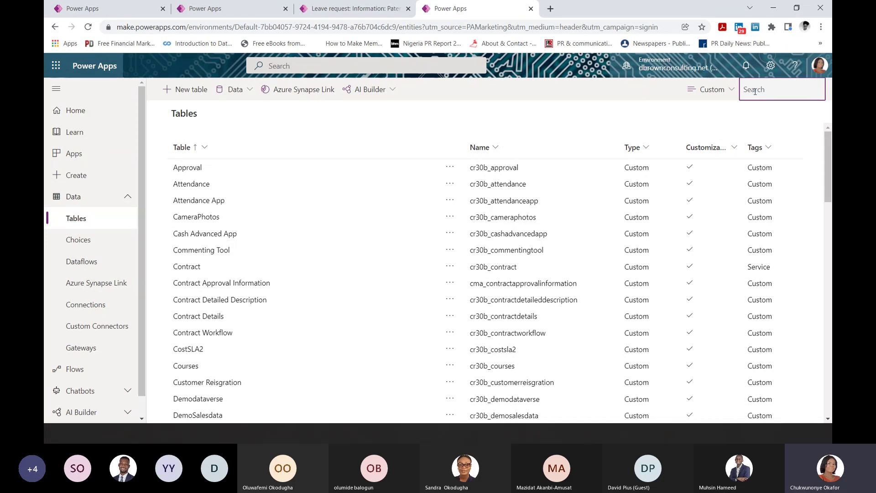
text(sales)
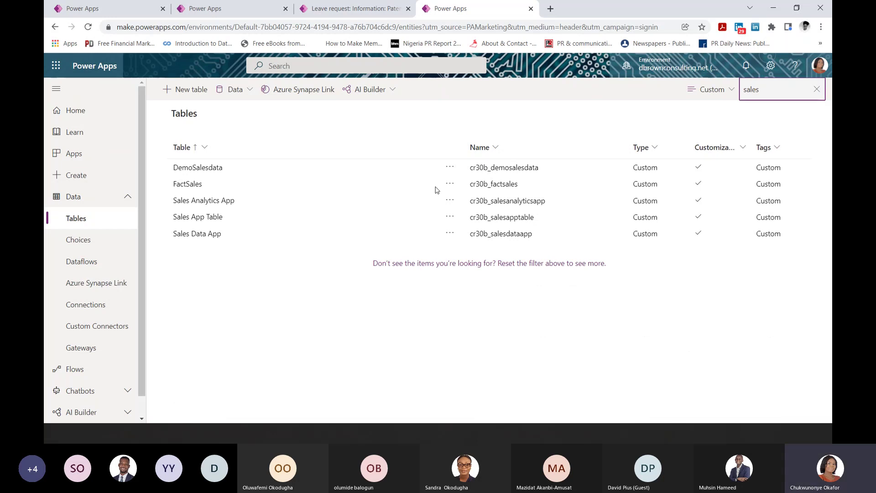
click(207, 217)
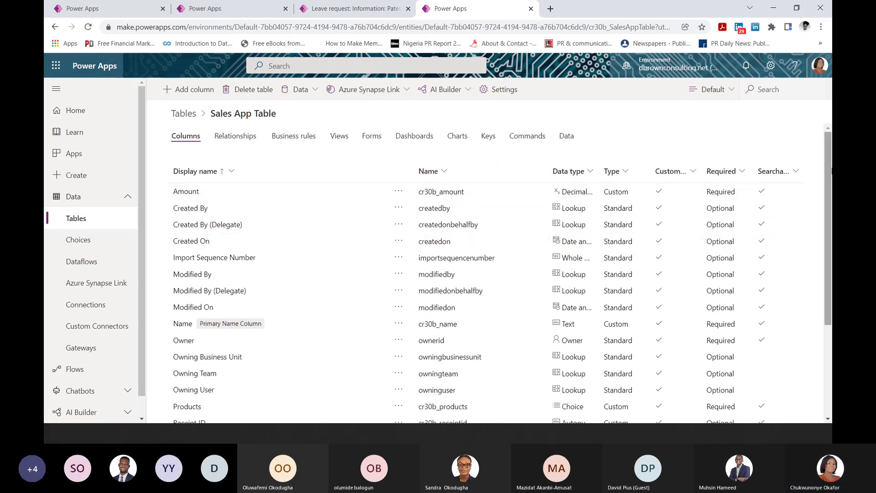
scroll(828, 228, down, 3)
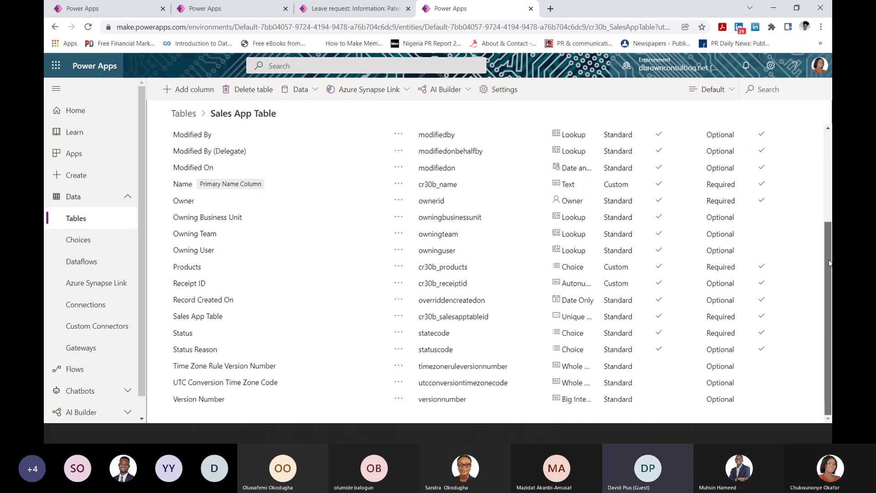
scroll(829, 271, up, 3)
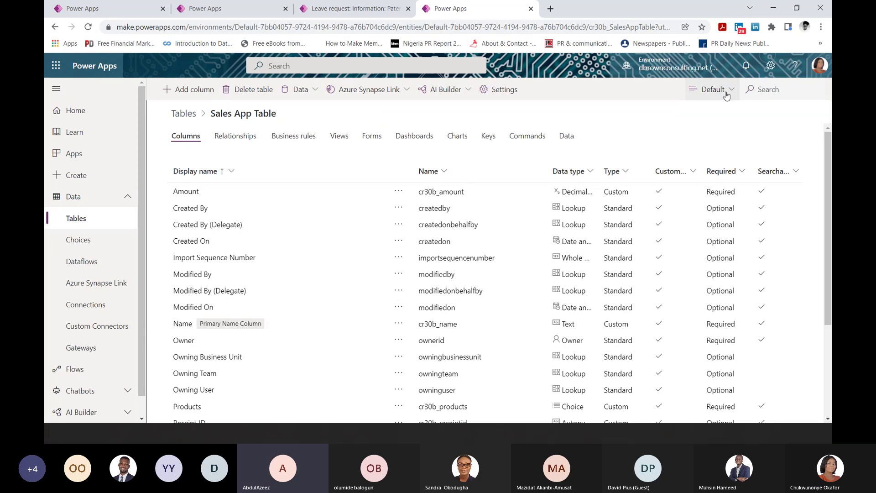
Examine the list of available environments and close it without switching environment.
click(714, 67)
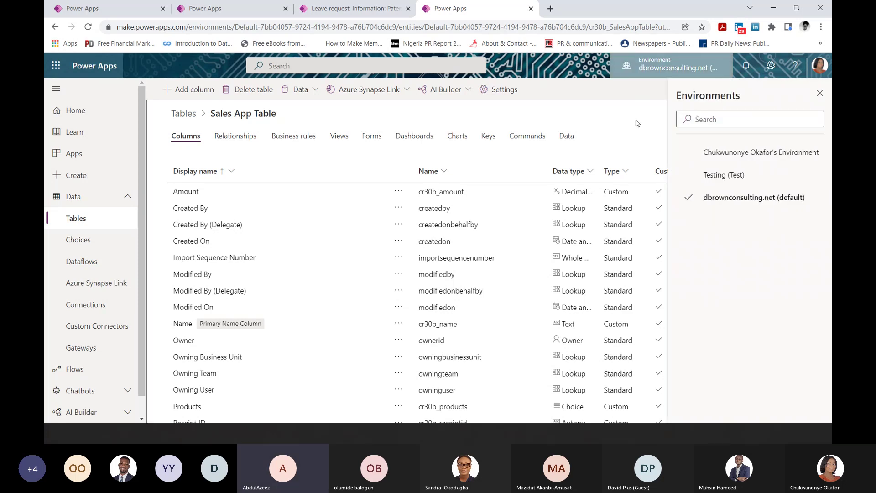
click(820, 93)
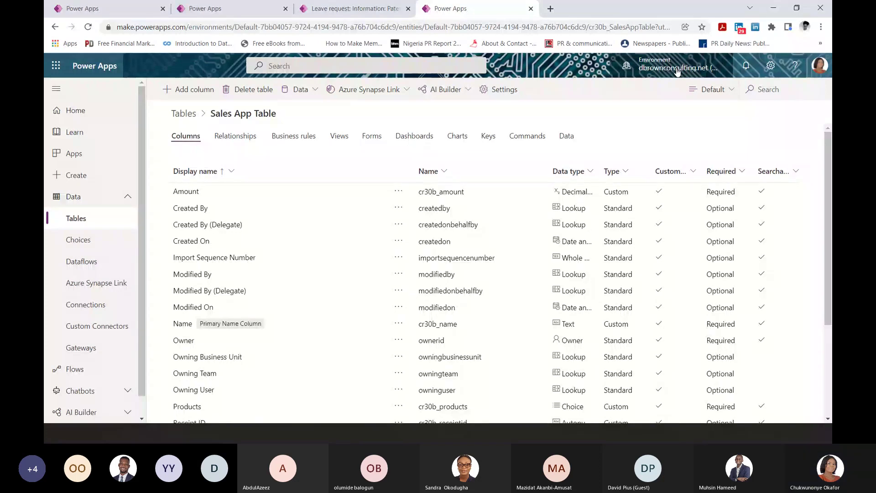
click(677, 68)
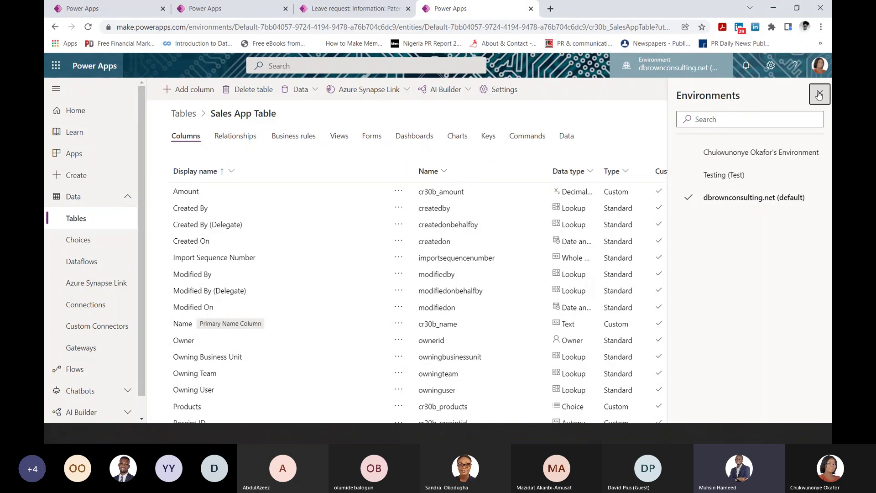
click(820, 93)
click(693, 70)
click(694, 74)
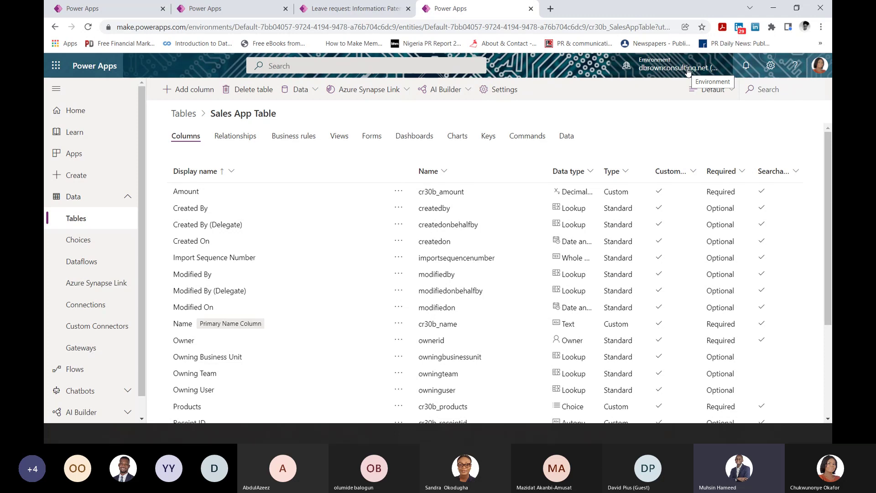
click(688, 72)
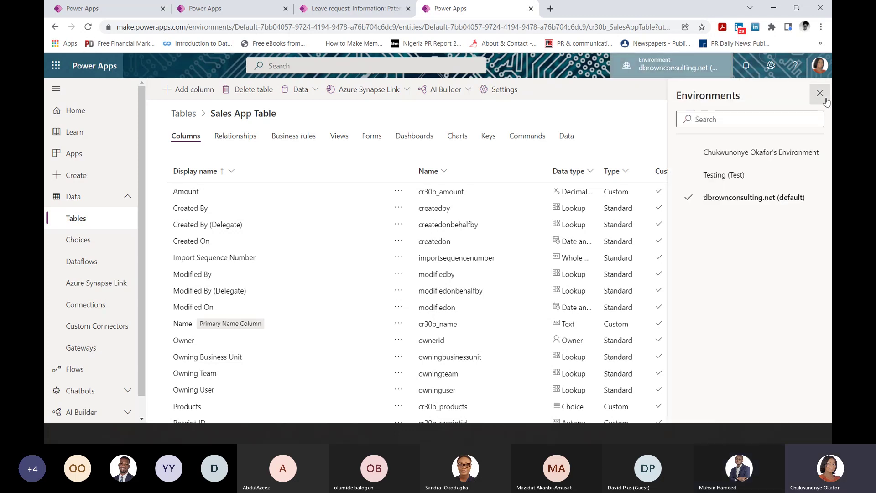
click(825, 100)
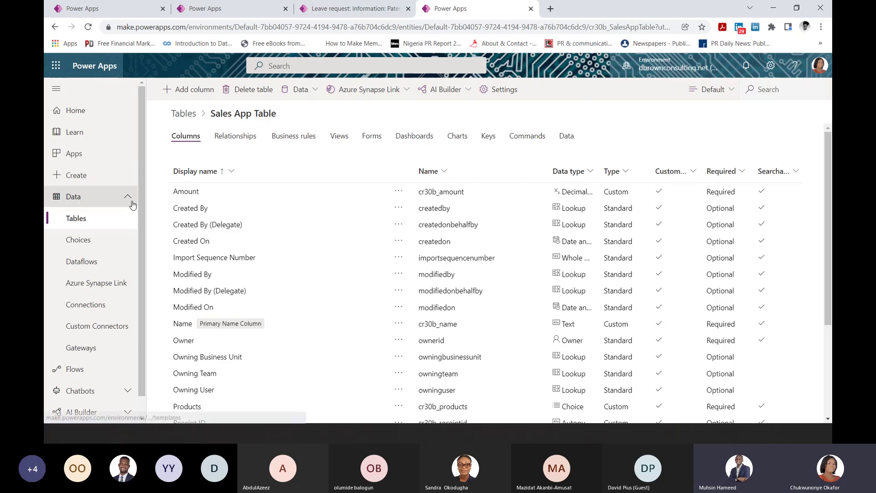
Filter the columns of Sales App Table to show only Custom ones, and collapse the Data section in the navigation.
click(727, 93)
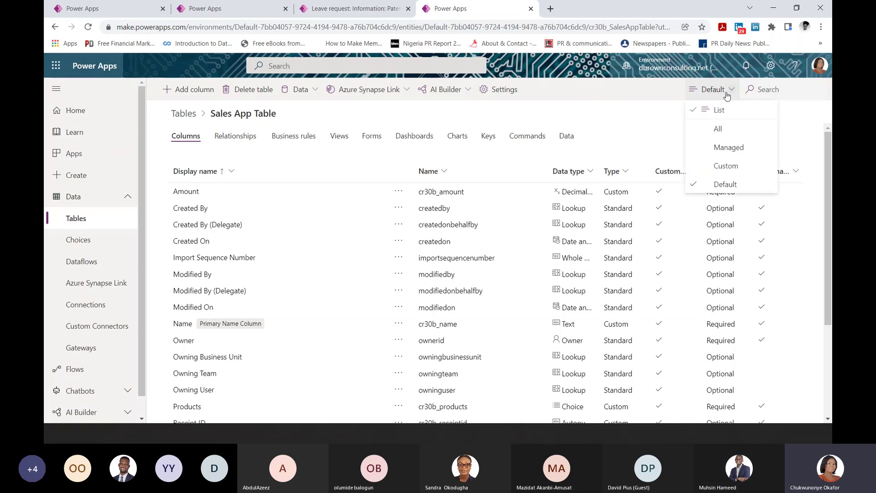
click(726, 165)
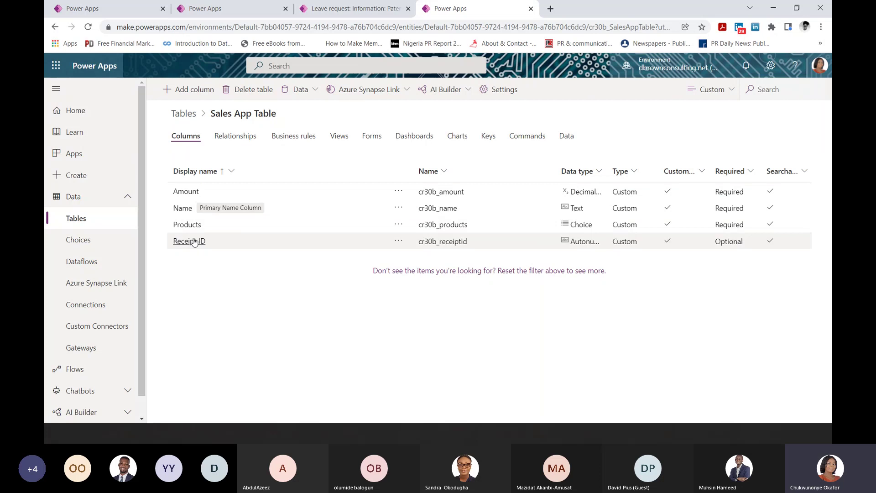
click(125, 203)
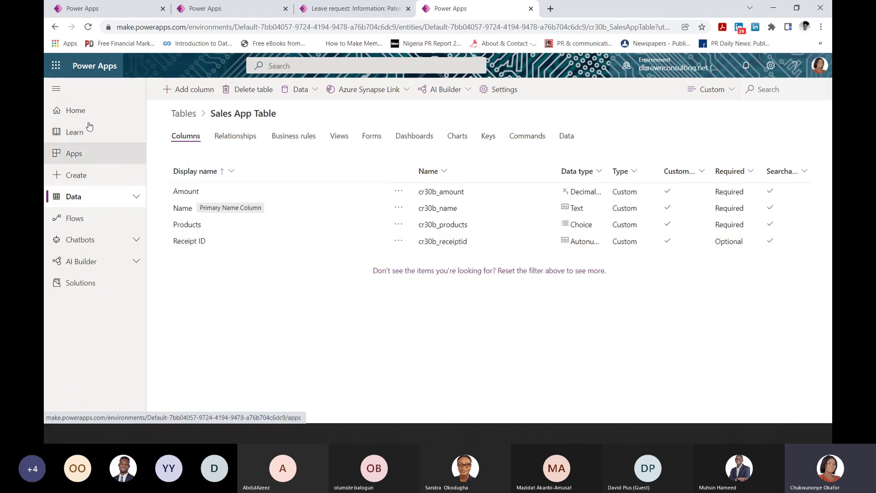
Start creating a new three-screen app from a Dataverse table.
click(69, 179)
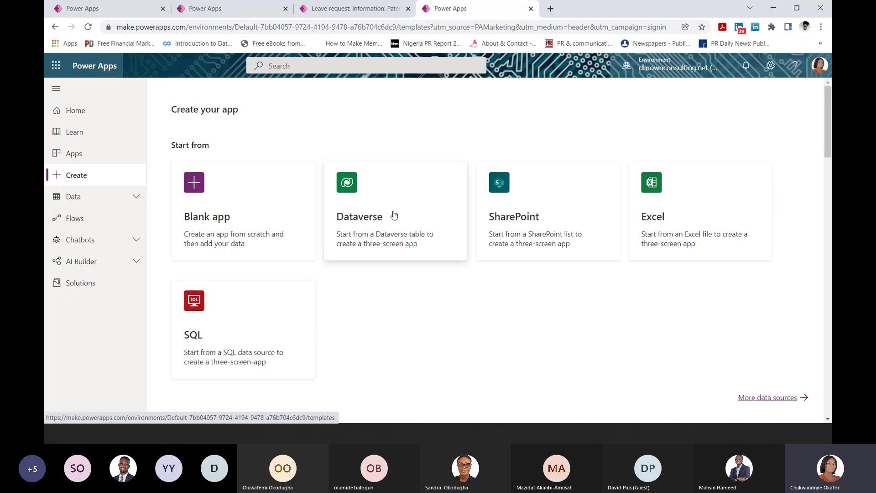
click(394, 215)
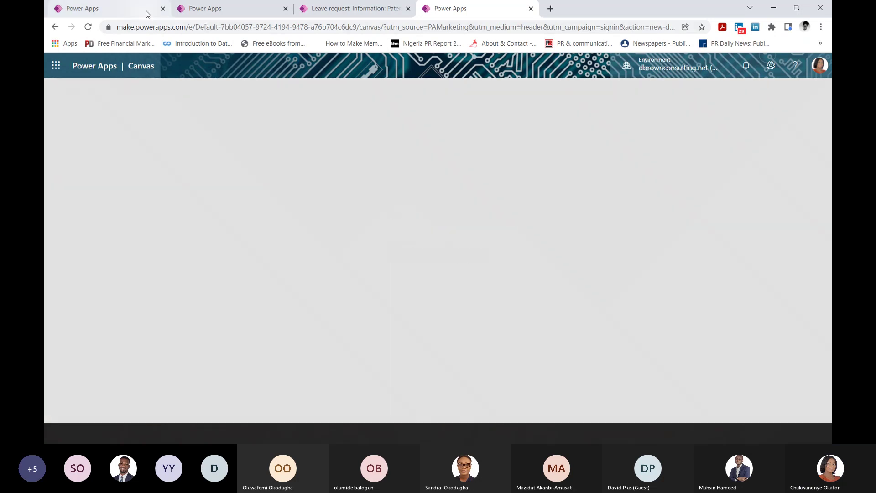
Close the two older Power Apps tabs and the Paternity leave request tab, discarding unsaved changes and keeping only the new app's tab.
click(163, 8)
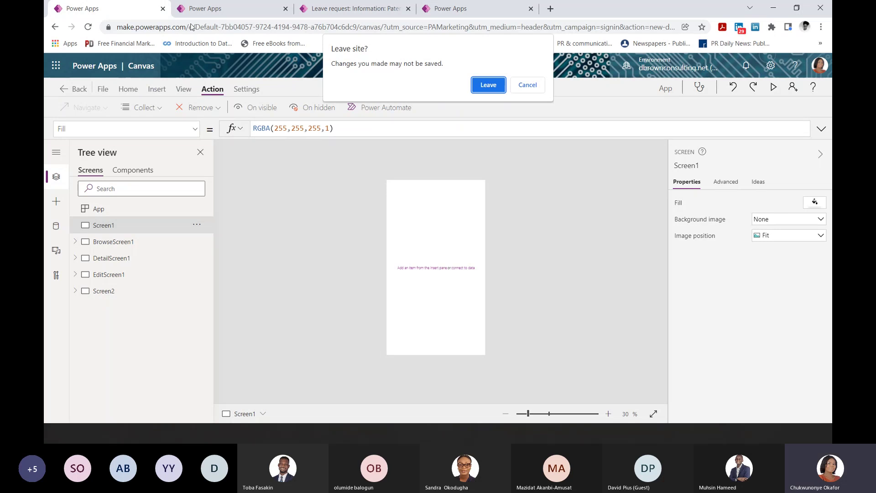
click(479, 85)
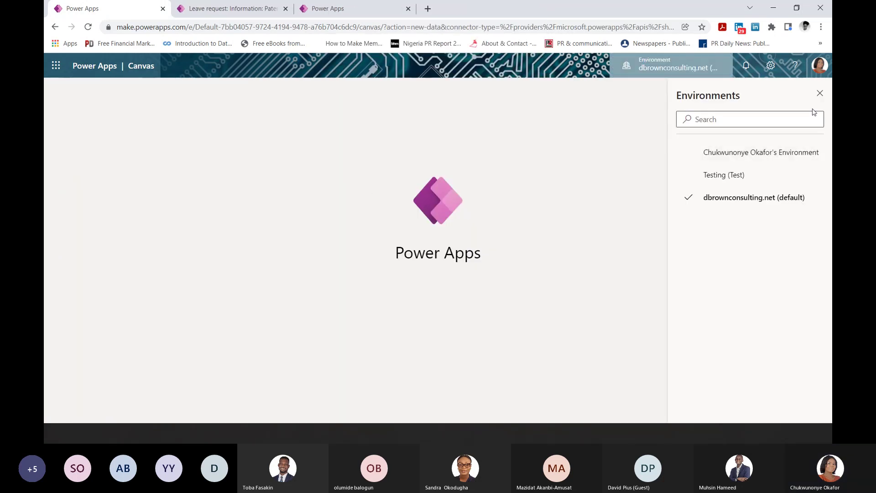
click(820, 93)
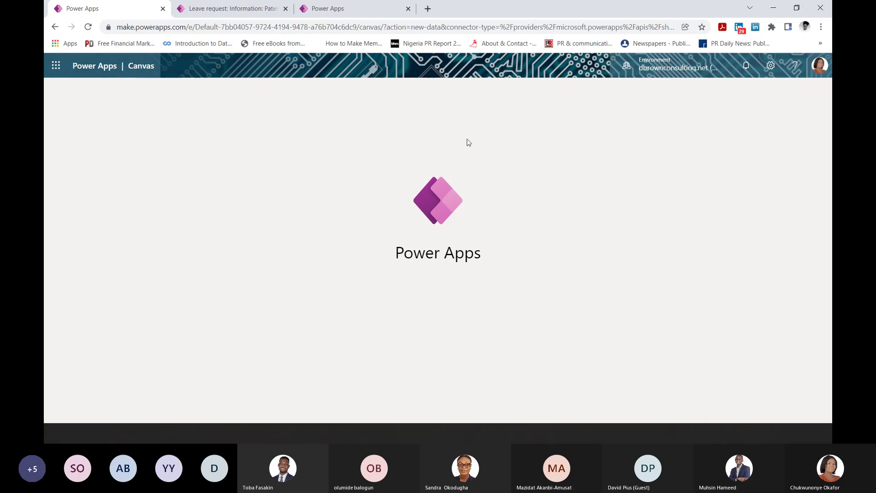
click(89, 27)
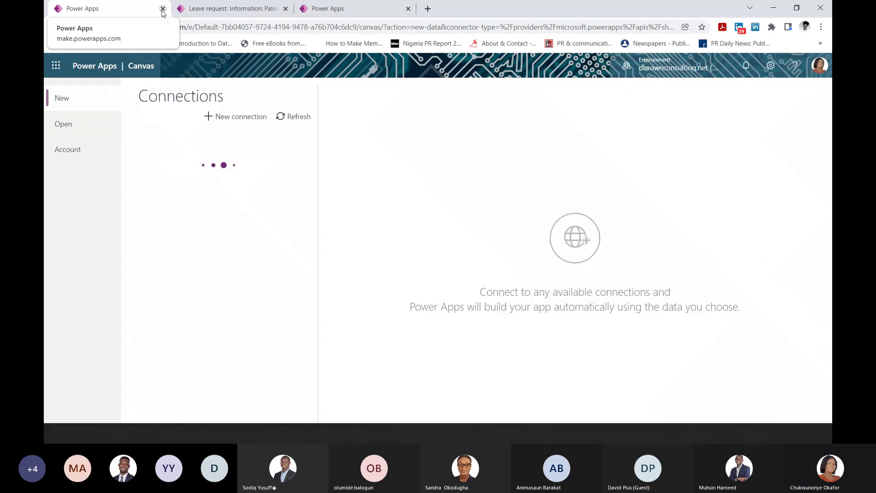
click(209, 3)
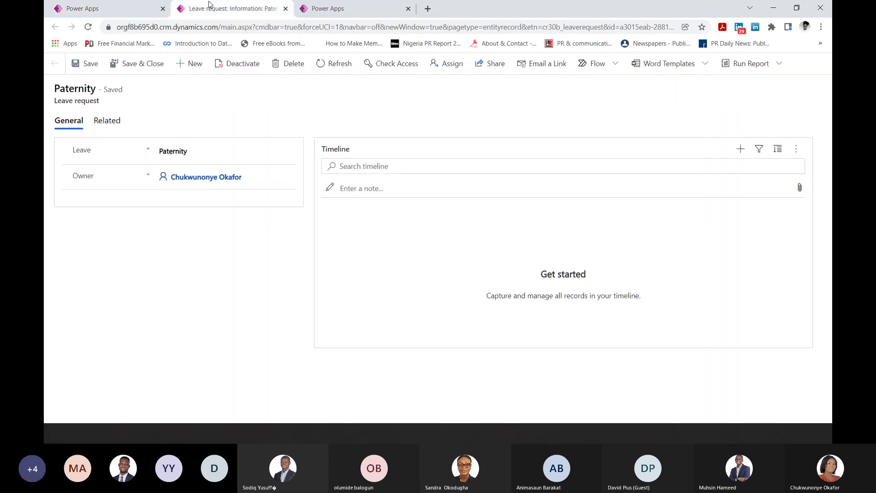
click(118, 4)
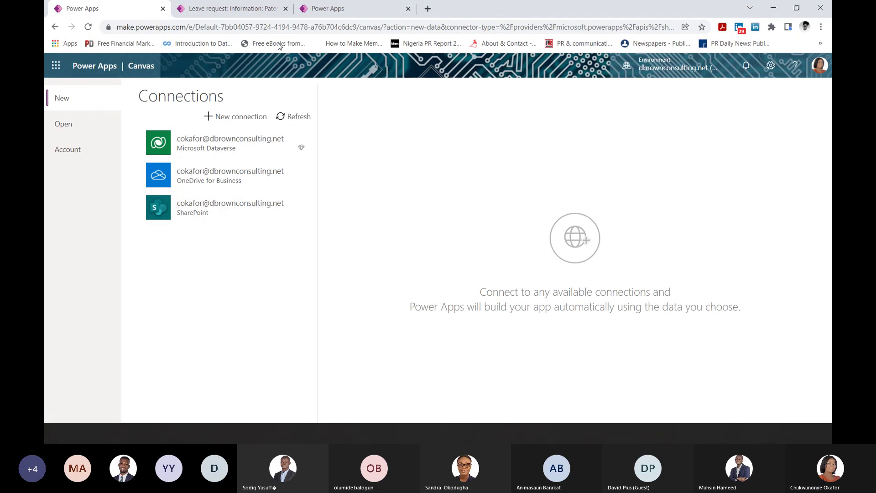
click(166, 10)
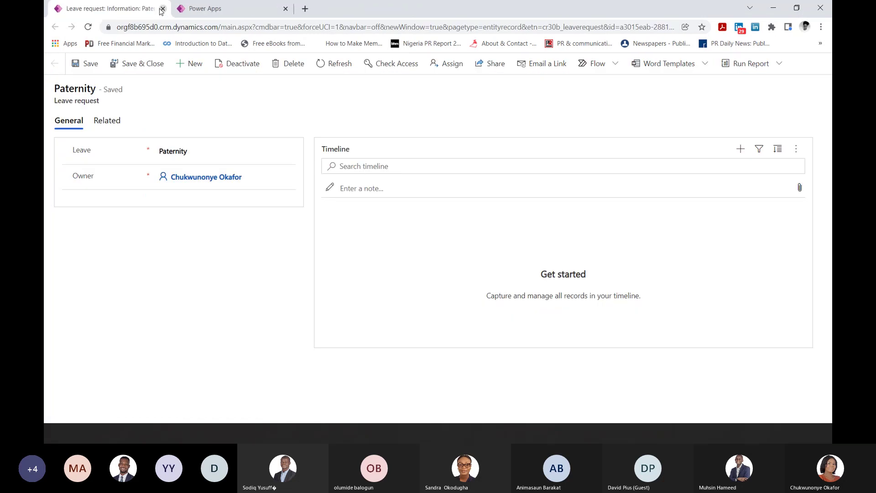
click(163, 8)
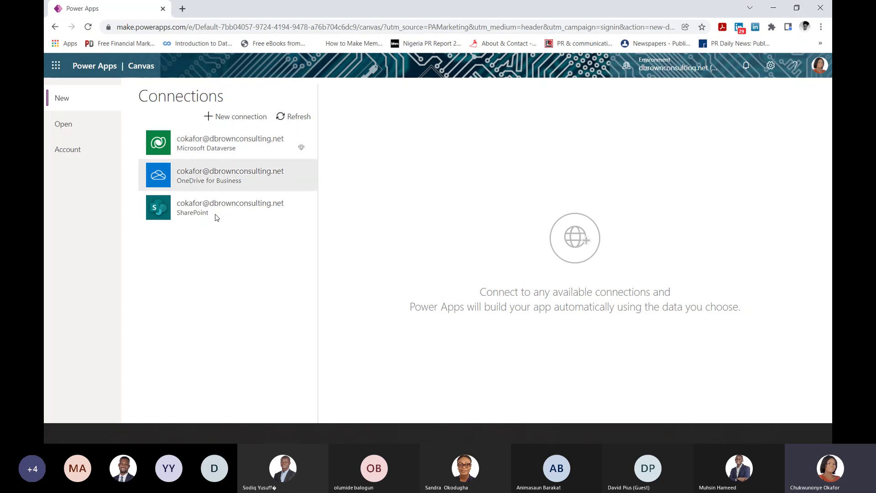
List the Microsoft Dataverse connection's tables, search them for "sales" and select Sales App Tables.
click(224, 146)
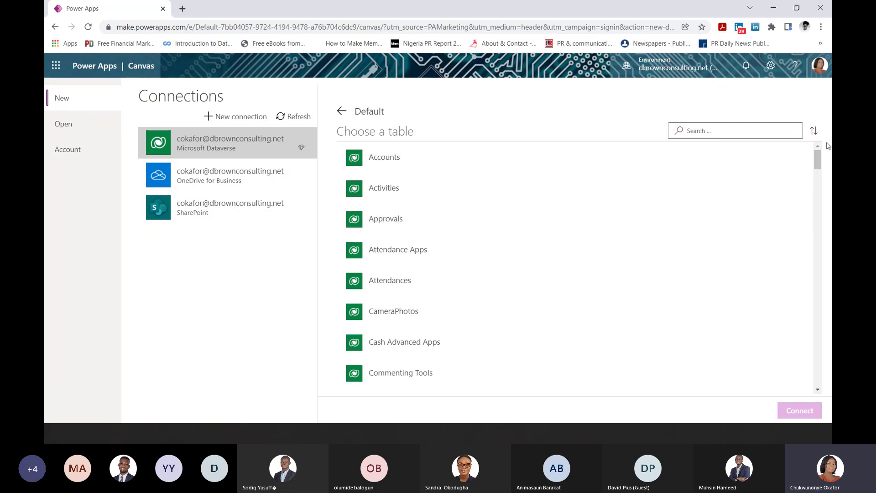
mouse_move(818, 160)
mouse_down()
mouse_move(826, 274)
mouse_move(823, 157)
mouse_up()
mouse_move(820, 164)
mouse_down()
mouse_move(819, 190)
mouse_move(818, 157)
mouse_up()
click(723, 133)
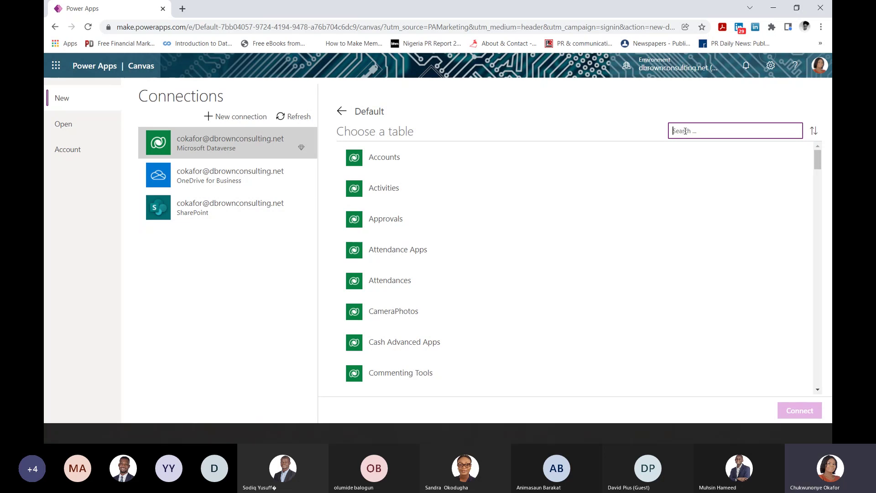
text(sa)
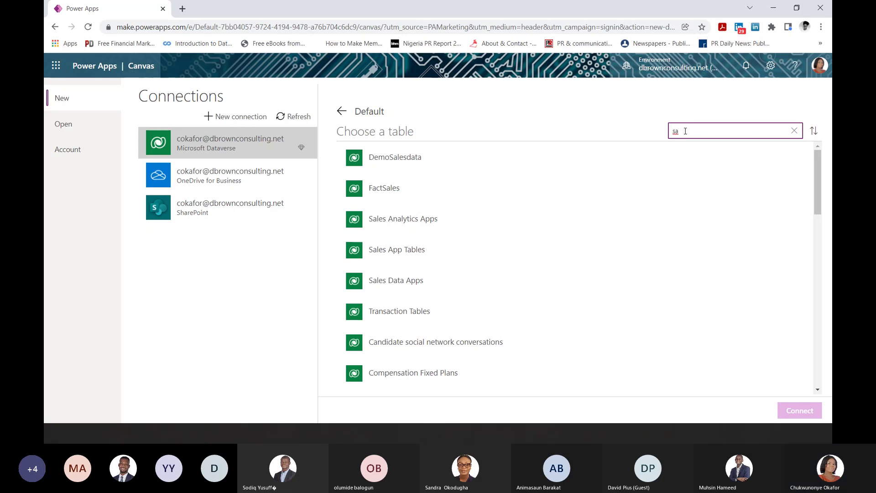
text(le)
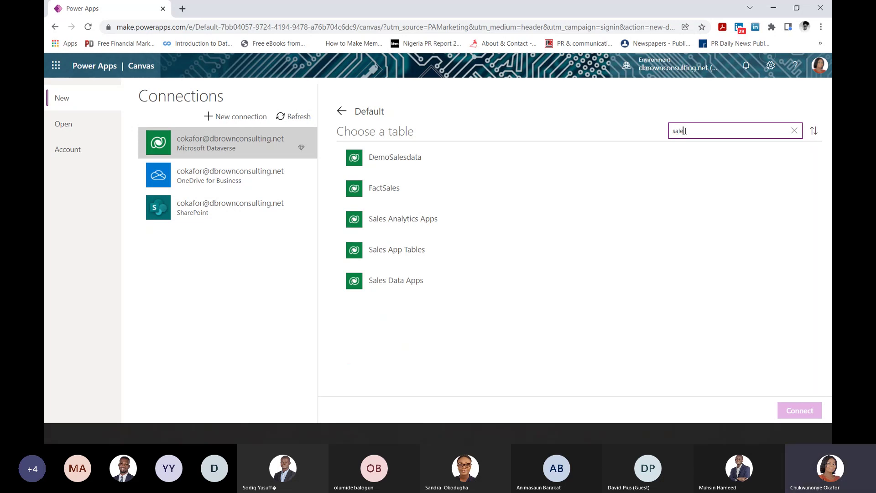
text(s)
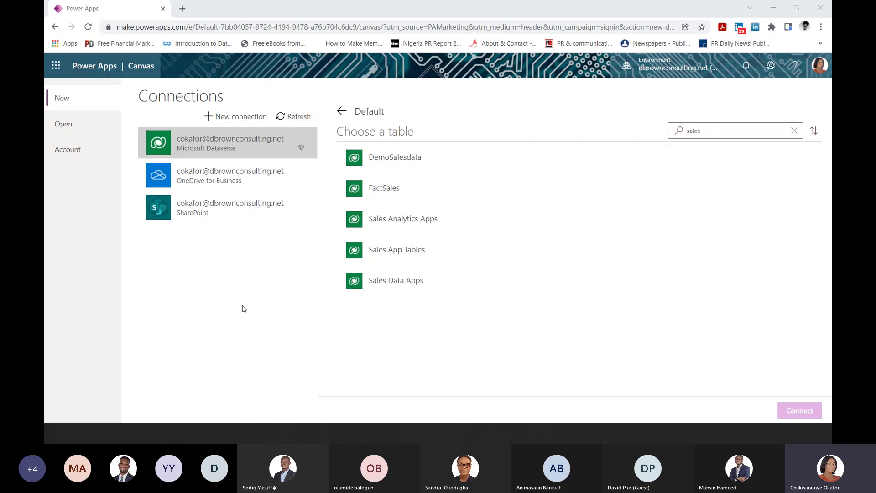
click(447, 251)
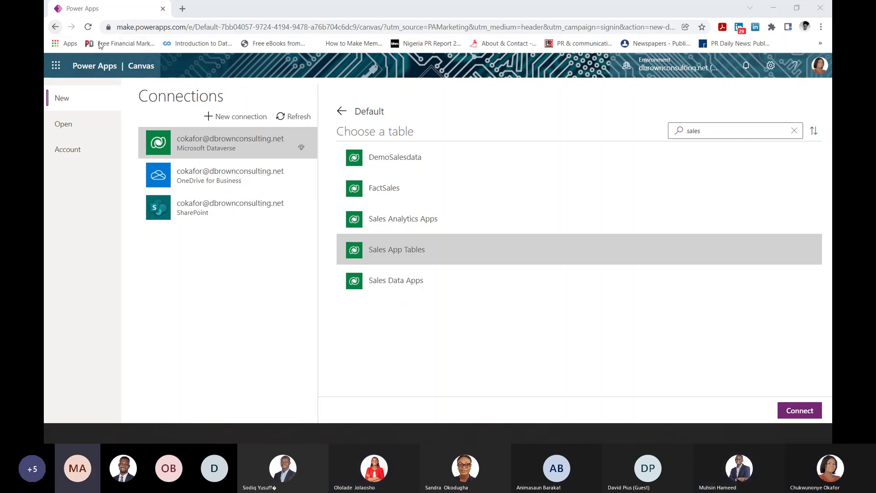
Examine the connectors offered for a new connection and return to the existing connections.
click(225, 118)
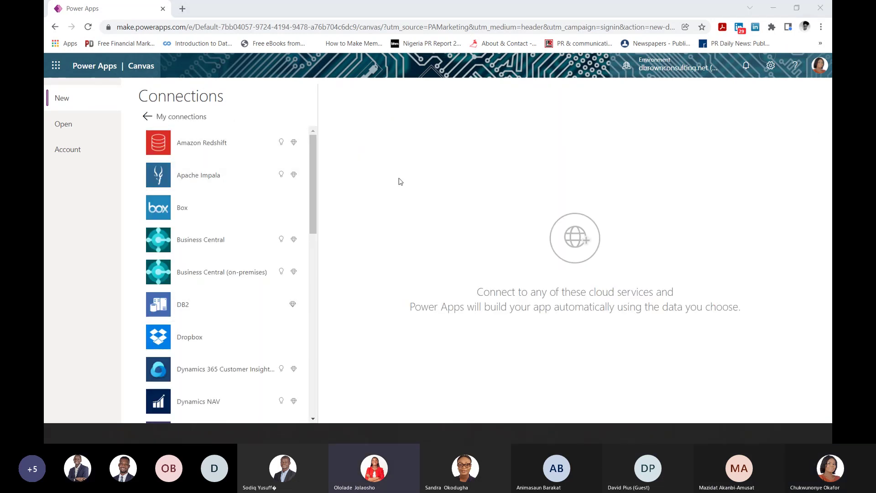
click(313, 159)
drag(312, 159, 301, 244)
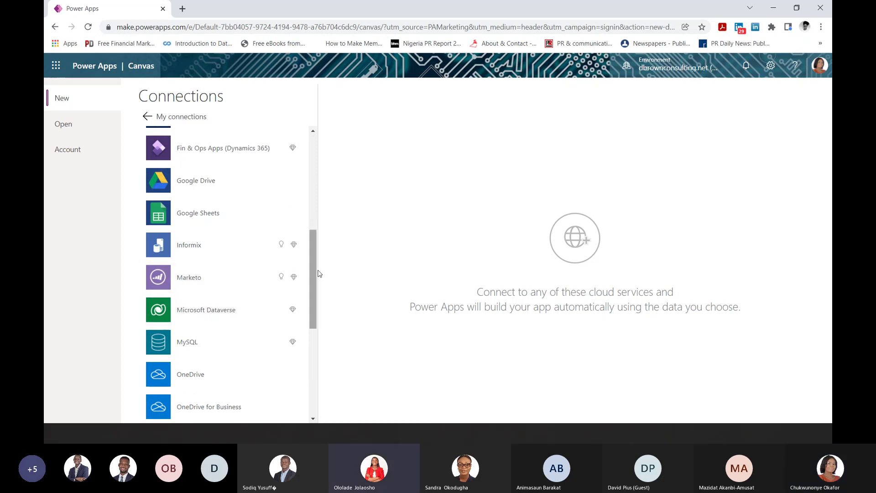
mouse_move(310, 270)
mouse_down()
mouse_move(313, 251)
mouse_move(317, 274)
mouse_up()
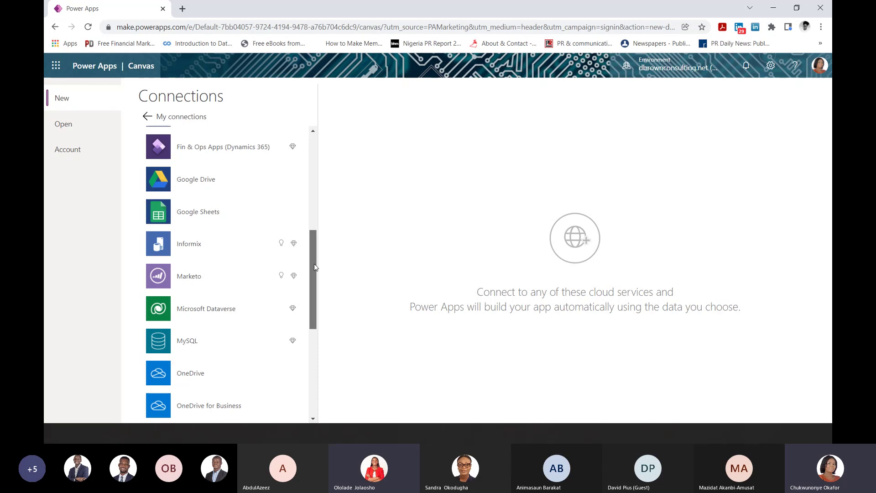
drag(314, 267, 311, 176)
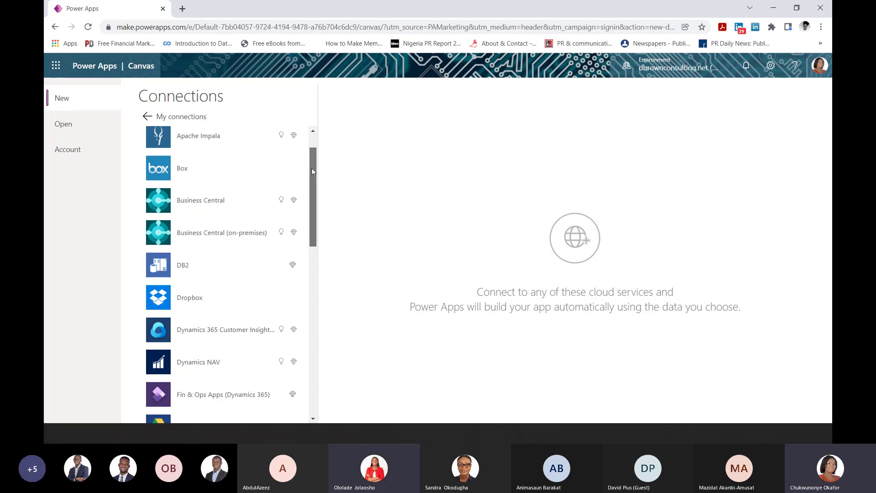
drag(312, 168, 315, 154)
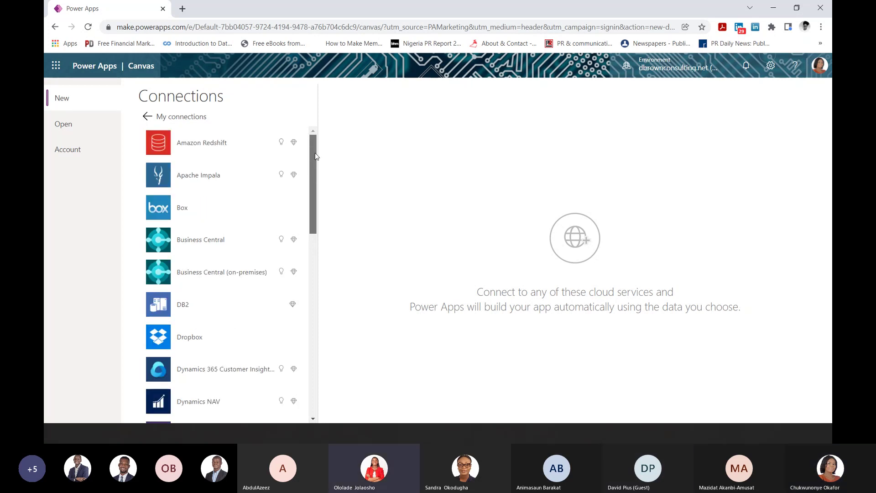
drag(315, 156, 314, 269)
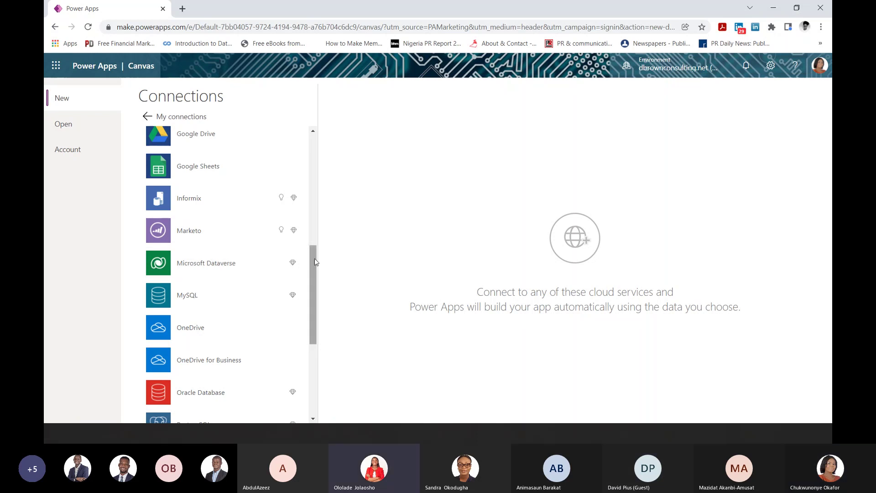
drag(314, 258, 315, 137)
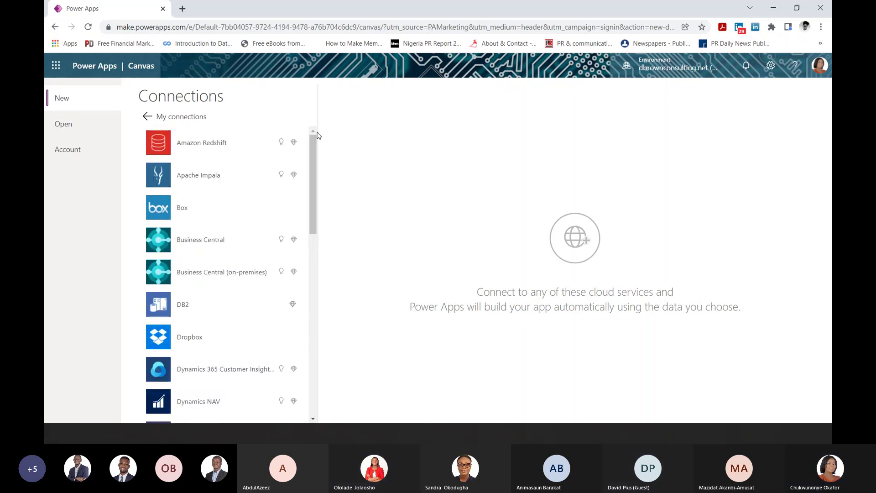
click(145, 115)
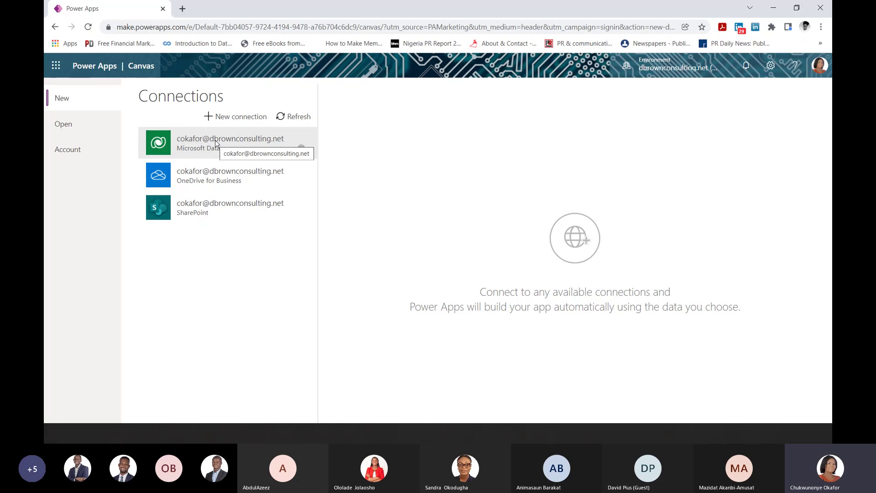
Review the new-connection connectors again for premium markers, return to the existing connections and check the Microsoft Dataverse licence requirement.
click(236, 116)
drag(311, 166, 313, 318)
mouse_move(313, 326)
mouse_down()
mouse_move(307, 344)
mouse_move(306, 317)
mouse_up()
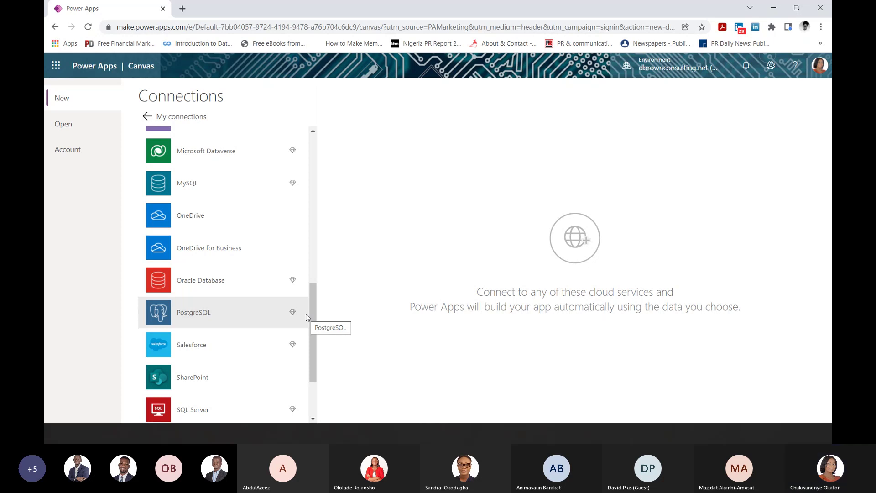
drag(314, 318, 318, 267)
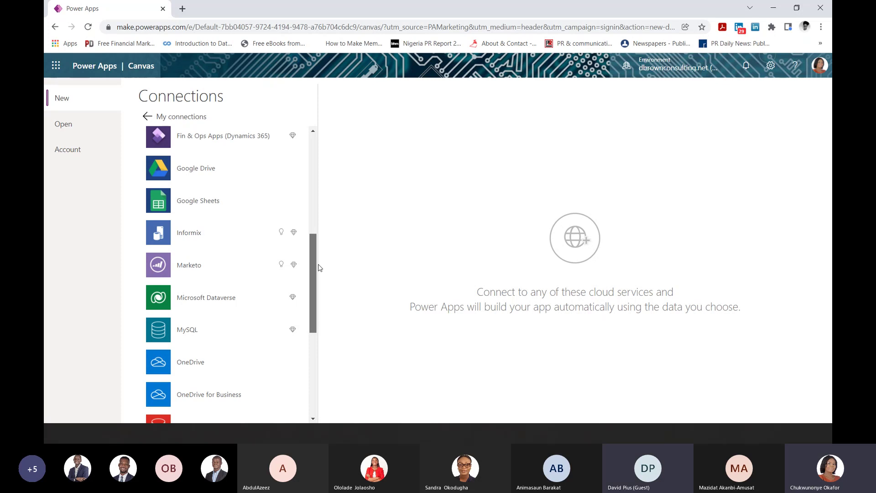
drag(319, 266, 319, 283)
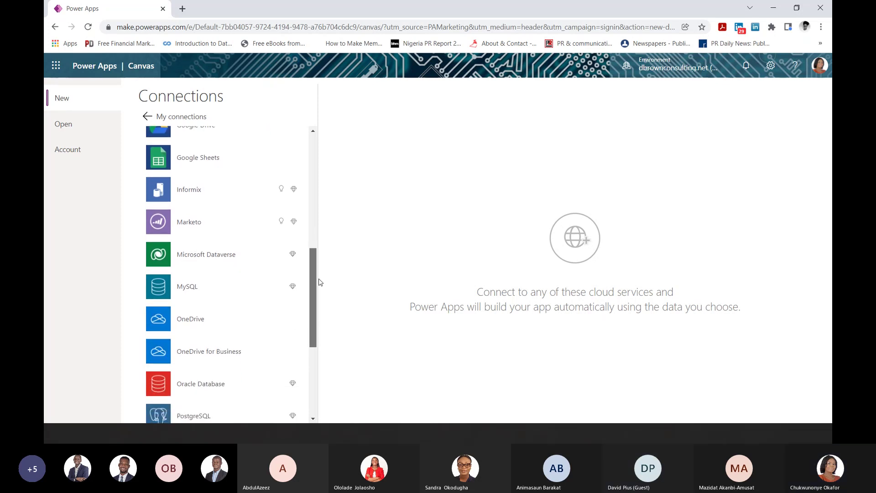
click(143, 117)
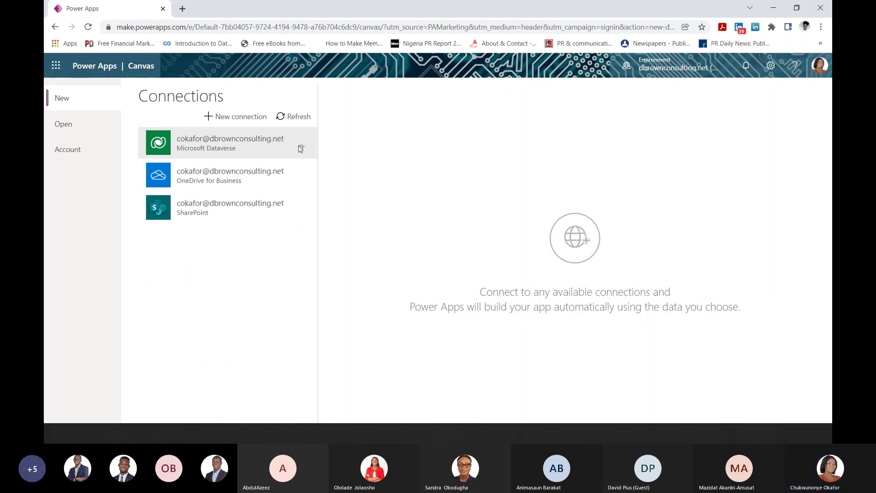
mouse_move(301, 149)
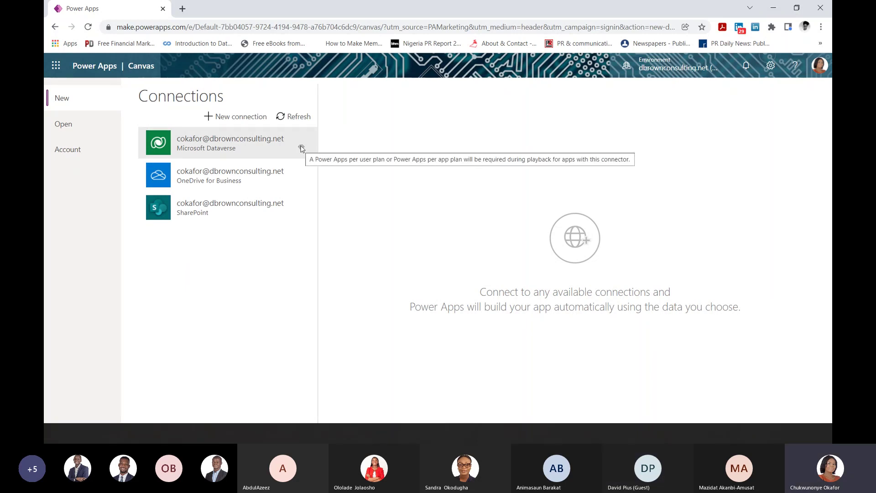
List the tables available through the Microsoft Dataverse connection.
click(243, 148)
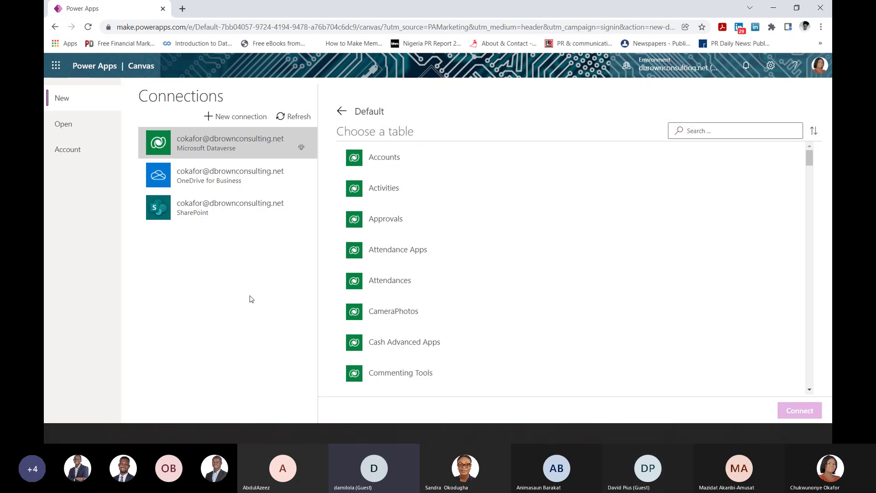
mouse_move(811, 160)
mouse_down()
mouse_move(812, 197)
mouse_move(811, 158)
mouse_up()
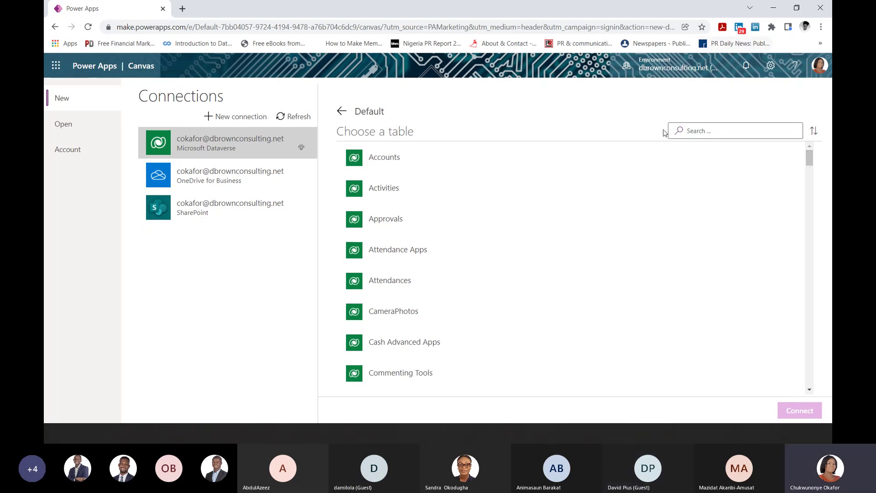
mouse_move(809, 158)
mouse_down()
mouse_move(811, 191)
mouse_move(814, 155)
mouse_up()
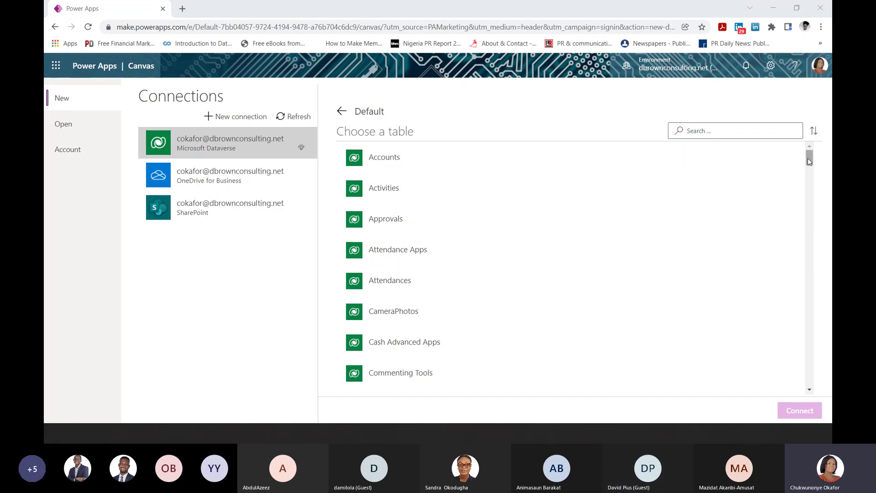
mouse_move(810, 157)
mouse_down()
mouse_move(809, 170)
mouse_move(810, 156)
mouse_up()
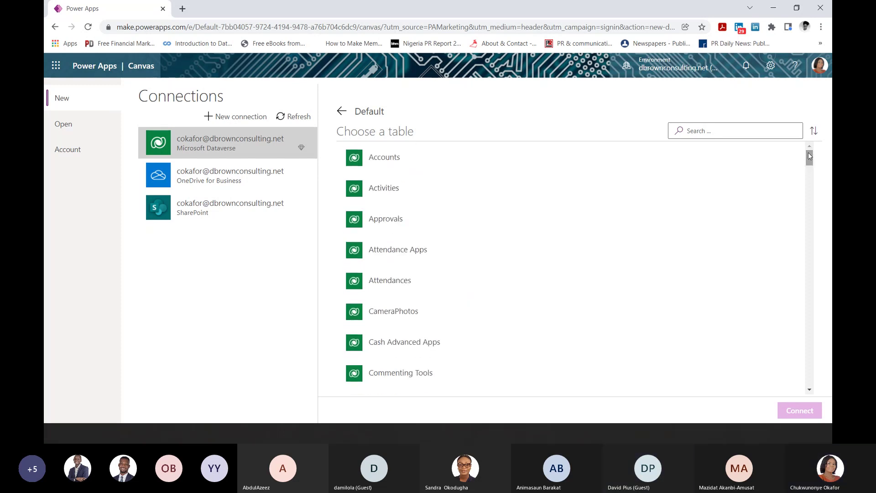
mouse_move(809, 155)
mouse_down()
mouse_move(809, 177)
mouse_move(811, 152)
mouse_up()
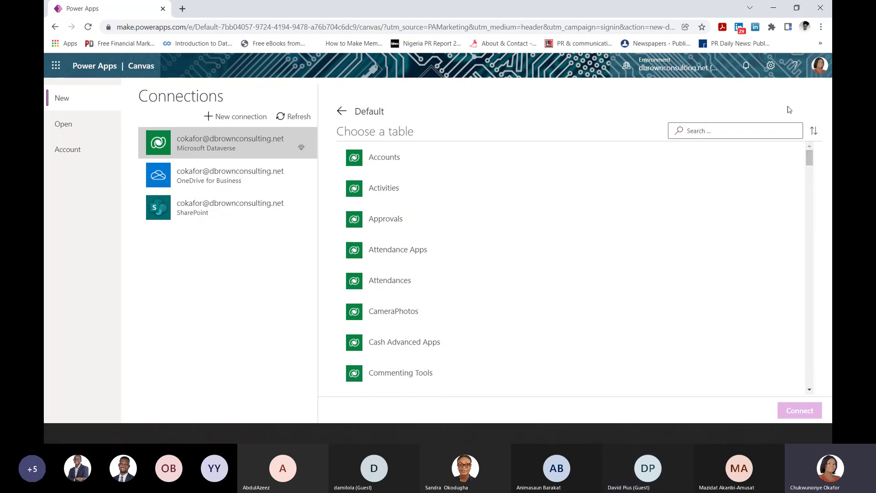
Search the Dataverse tables for "sales", generate the app from Sales App Tables and skip the welcome dialog.
click(697, 131)
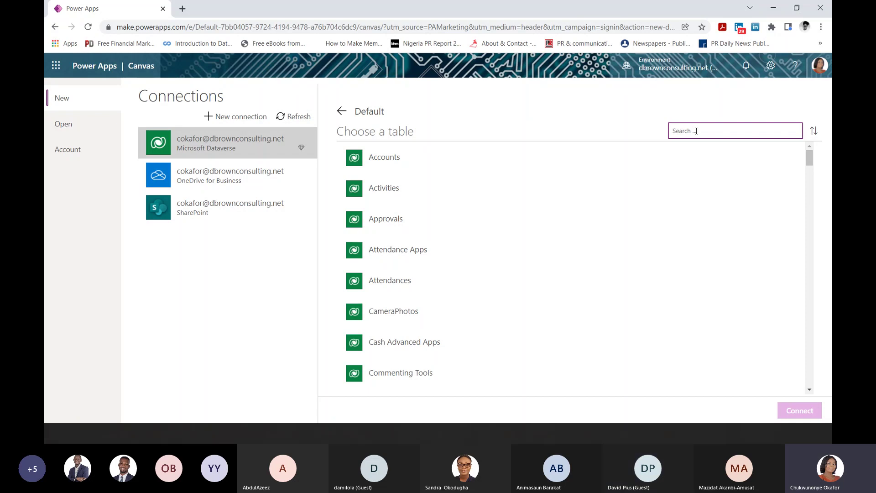
text(sales)
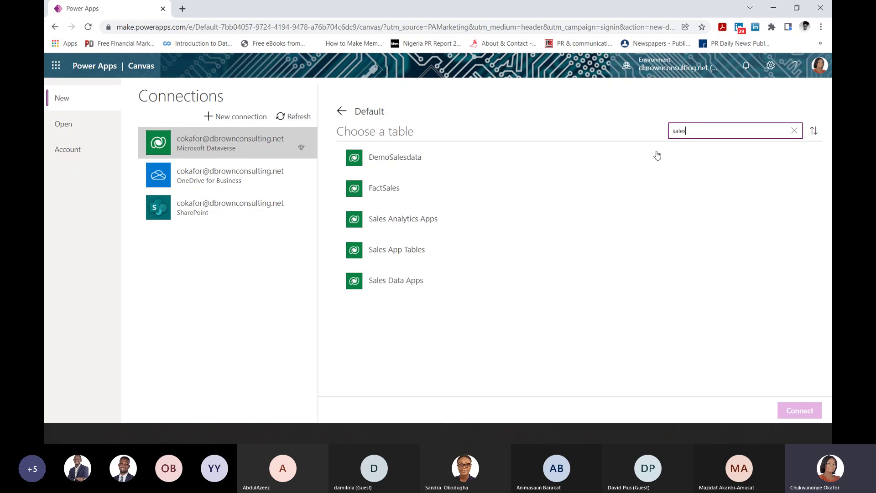
click(479, 252)
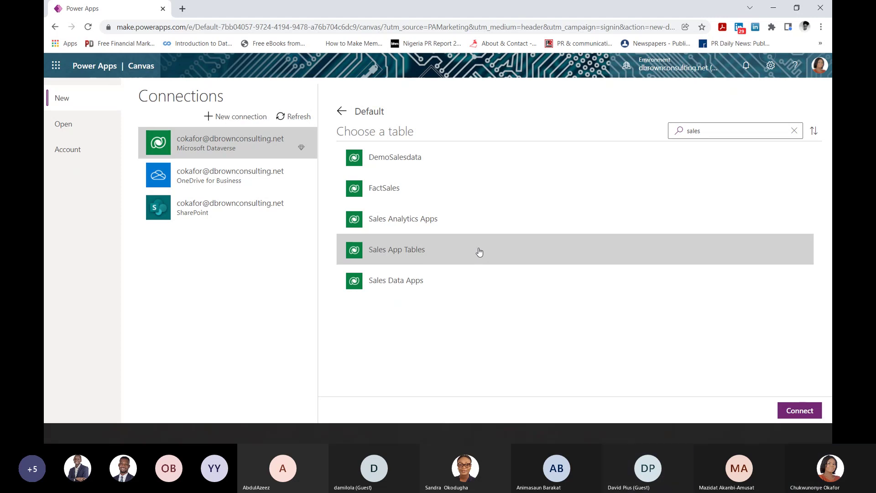
click(480, 252)
click(480, 251)
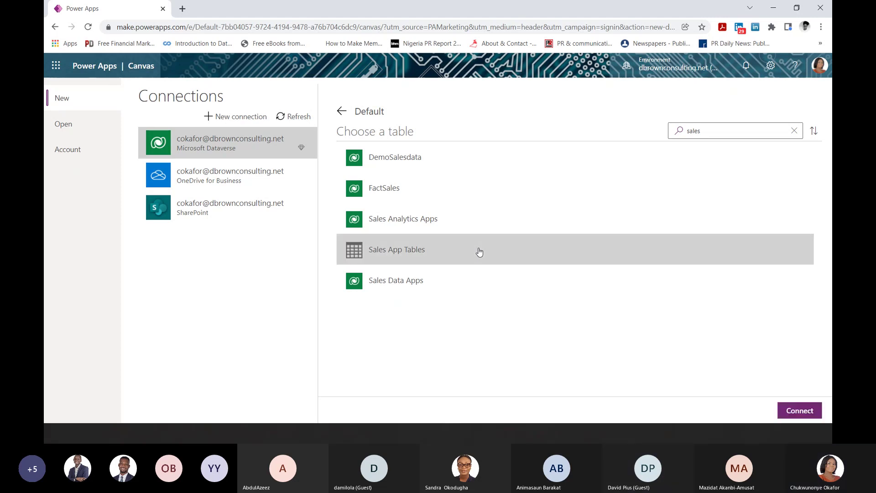
click(800, 412)
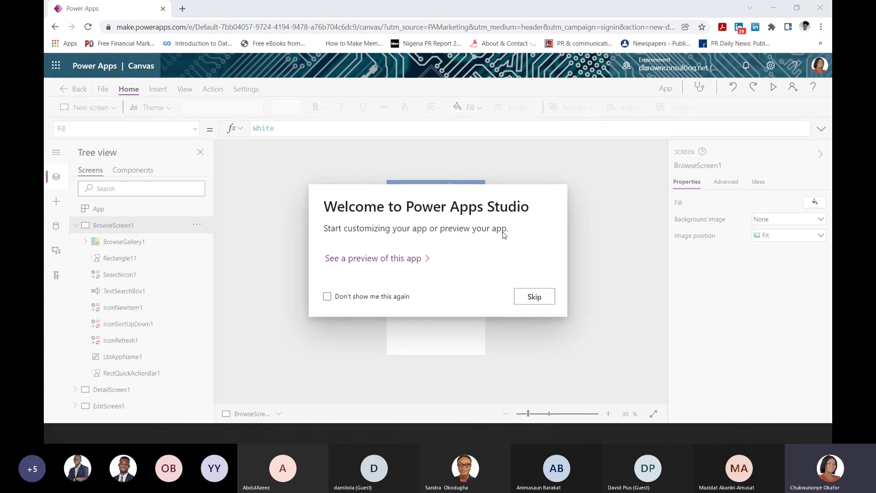
click(539, 305)
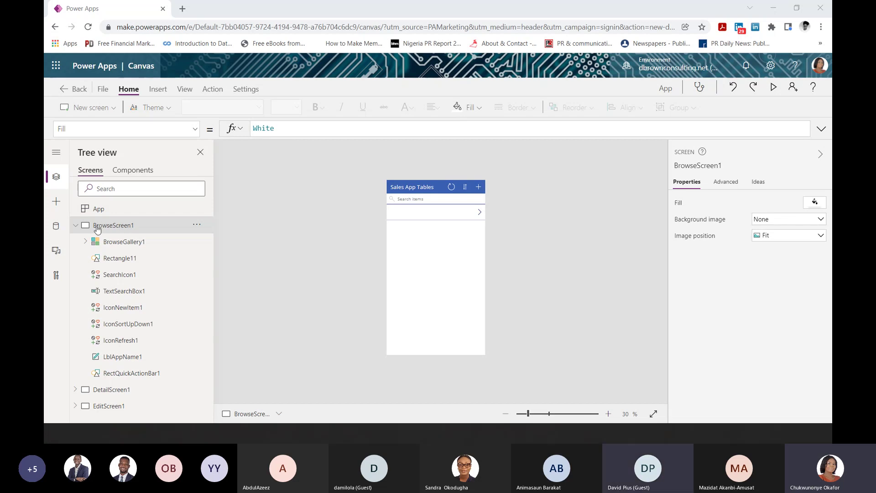
Examine the generated BrowseScreen1, DetailScreen1 and EditScreen1, and check the options for saving the app.
click(75, 227)
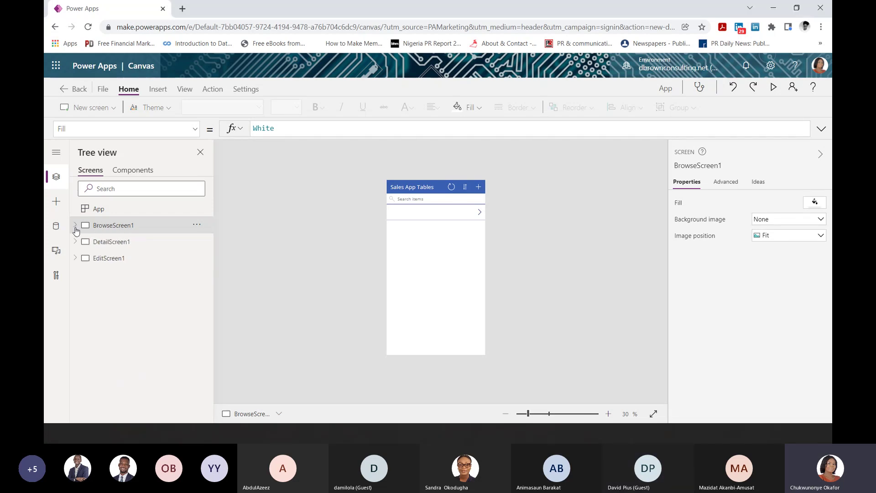
click(126, 248)
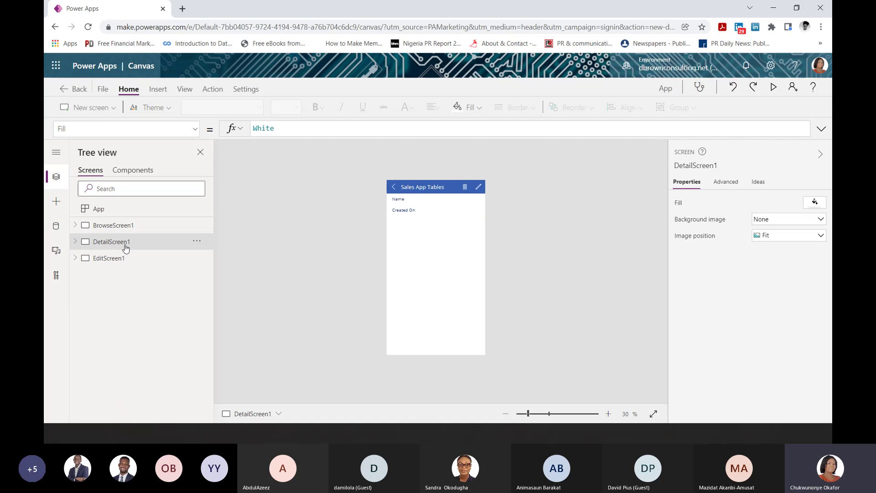
click(120, 260)
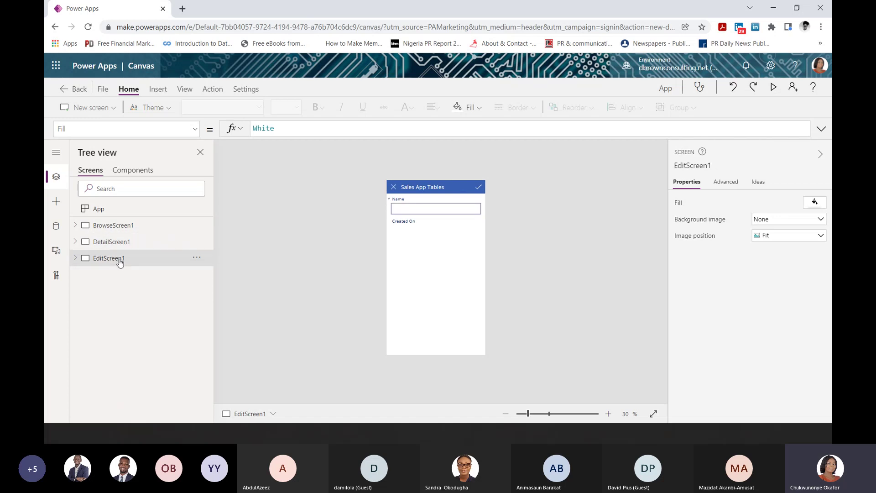
click(106, 227)
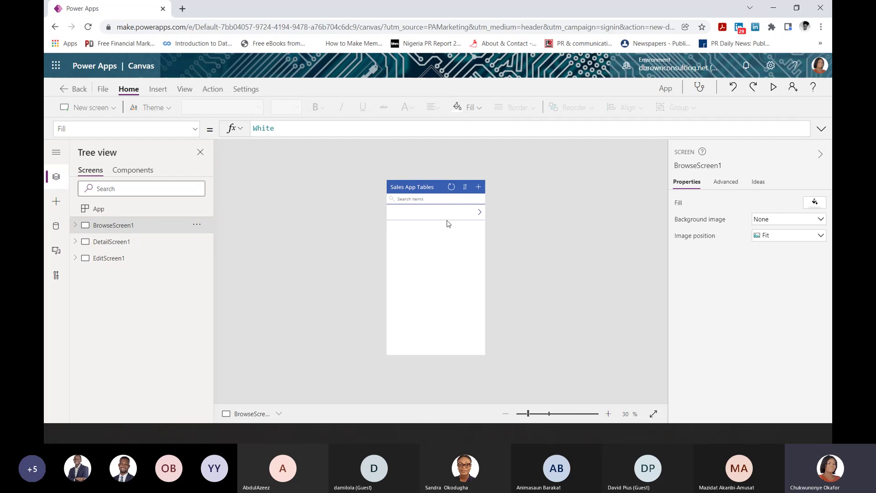
drag(548, 415, 533, 415)
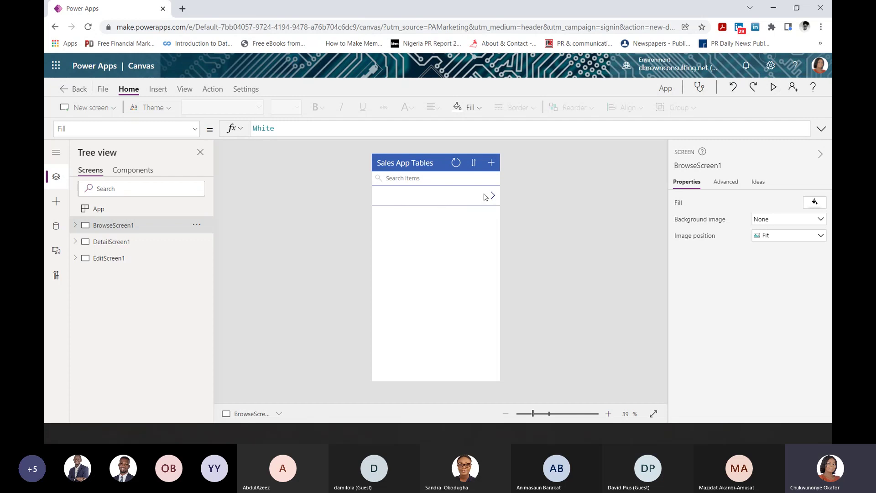
click(127, 244)
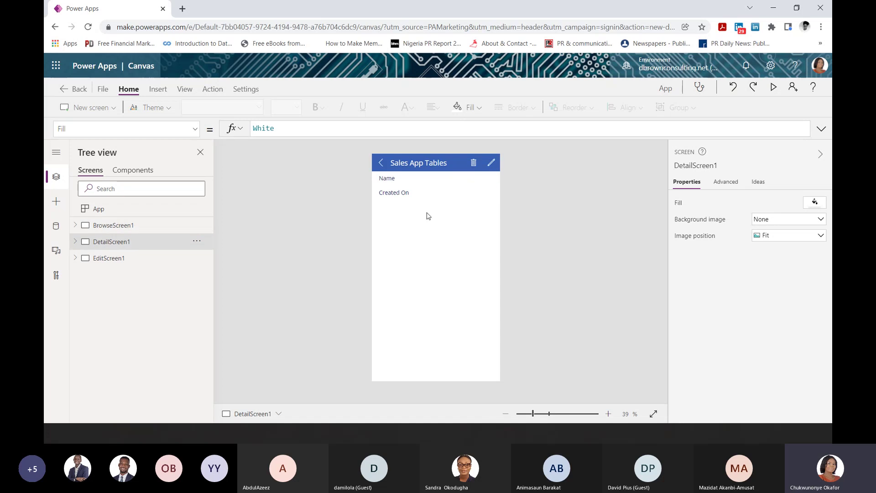
click(131, 260)
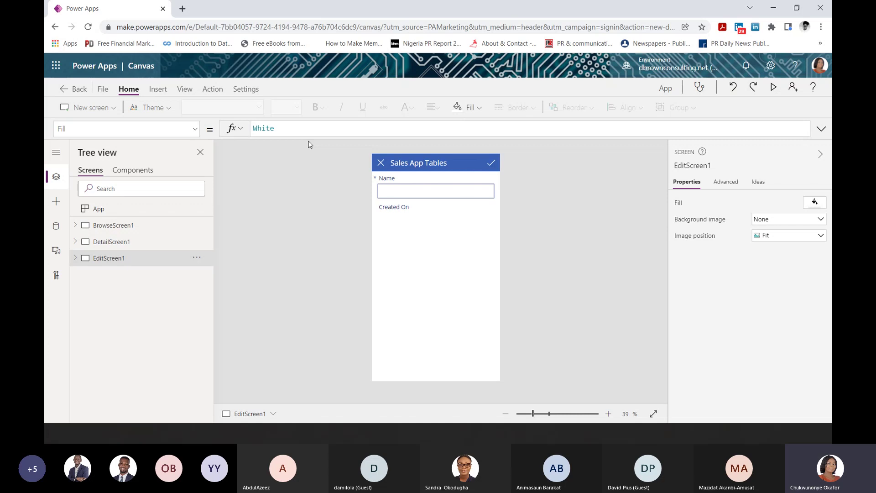
click(104, 89)
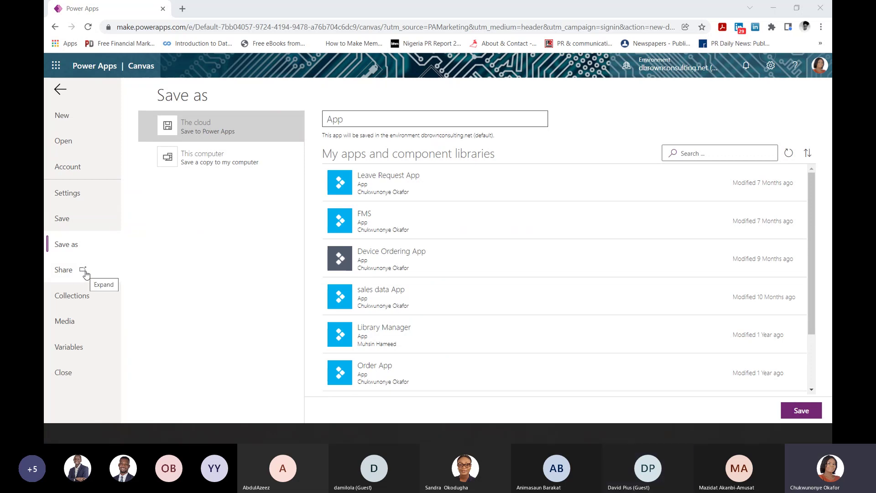
click(62, 90)
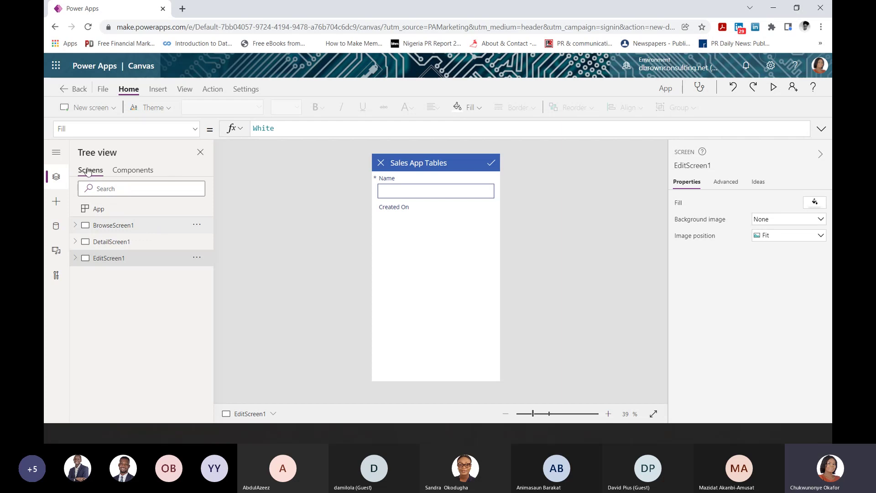
Browse the new-screen templates and add a Tutorial screen to the app.
click(117, 109)
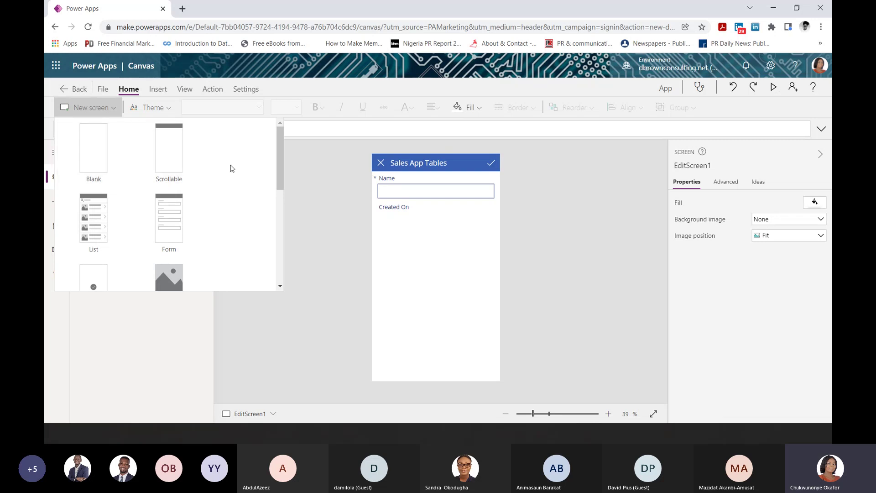
drag(281, 166, 282, 223)
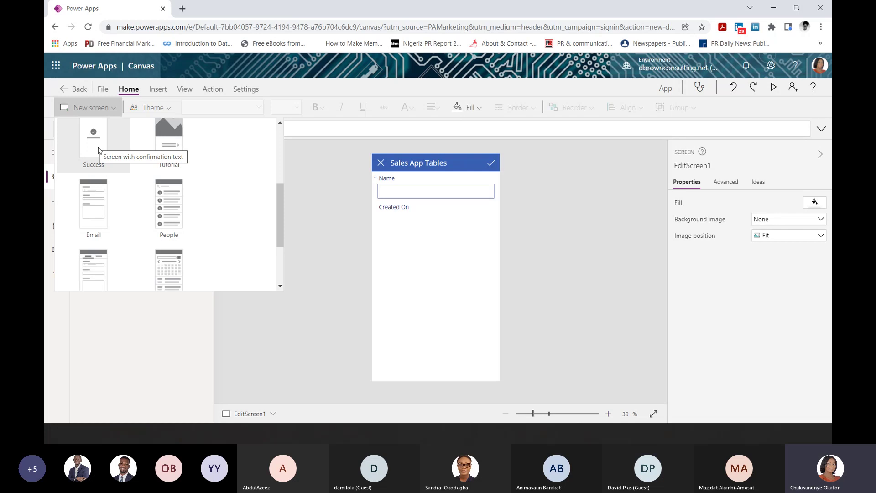
drag(279, 206, 280, 256)
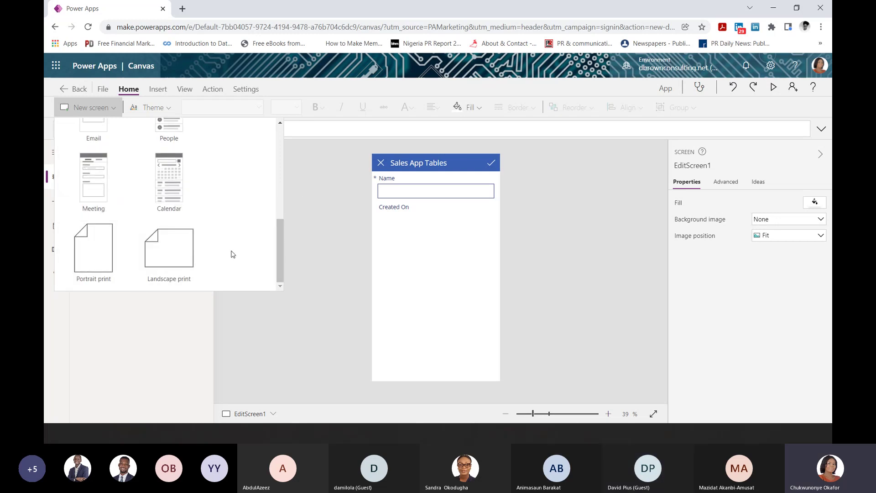
drag(278, 248, 283, 142)
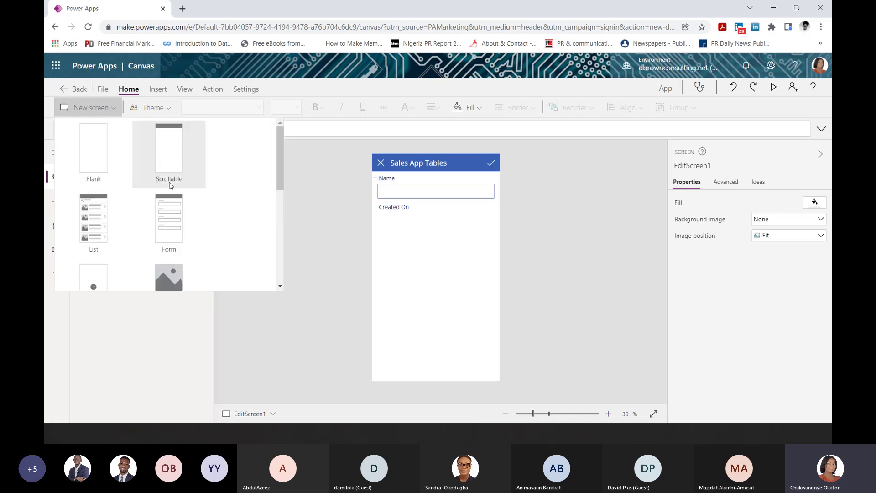
drag(283, 159, 281, 217)
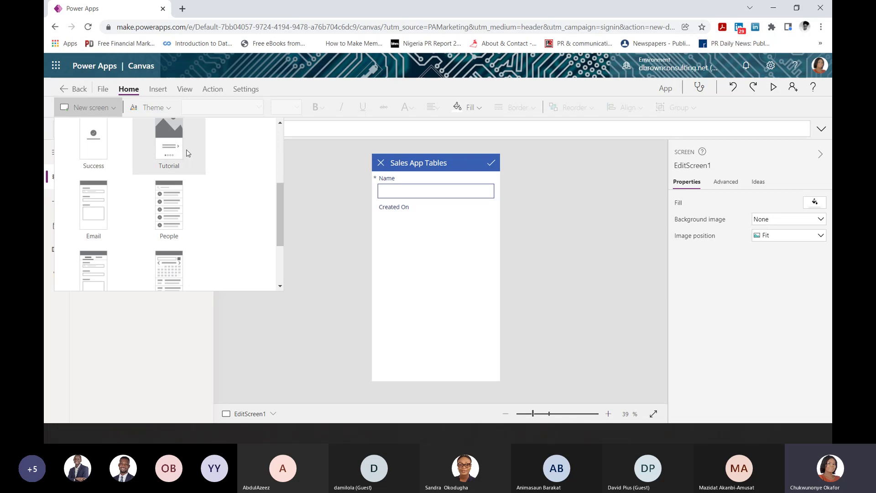
key(Escape)
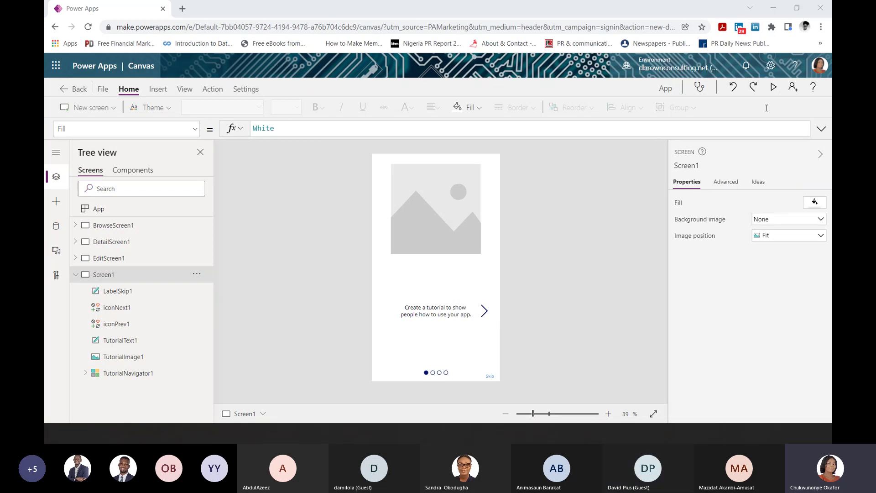
Preview the Tutorial screen, advance through its pages to the last one and return to editing.
click(773, 87)
click(511, 316)
click(511, 317)
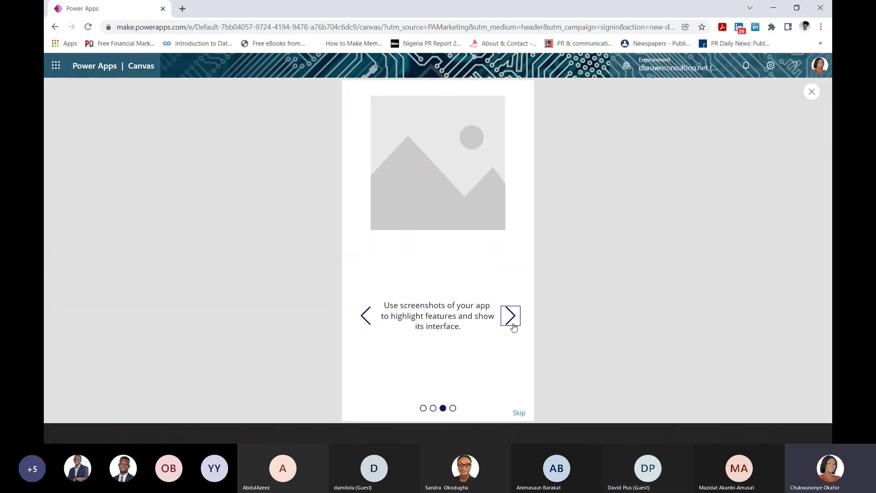
click(513, 324)
click(811, 91)
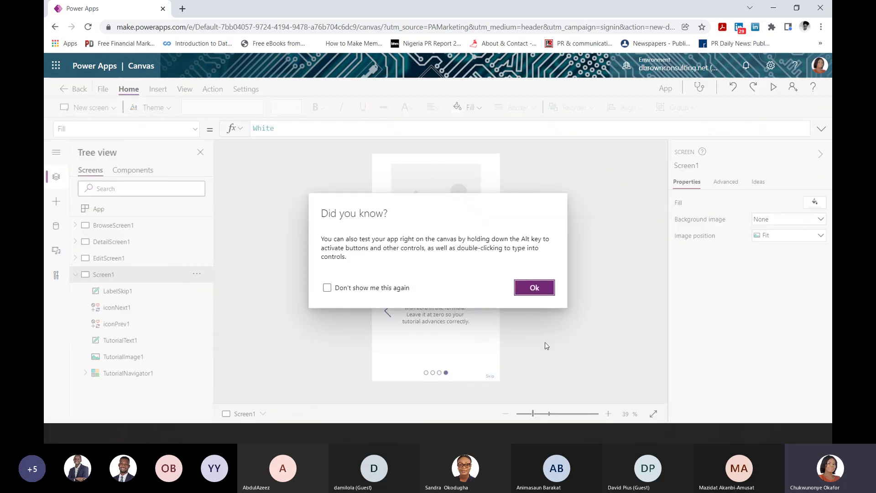
click(534, 288)
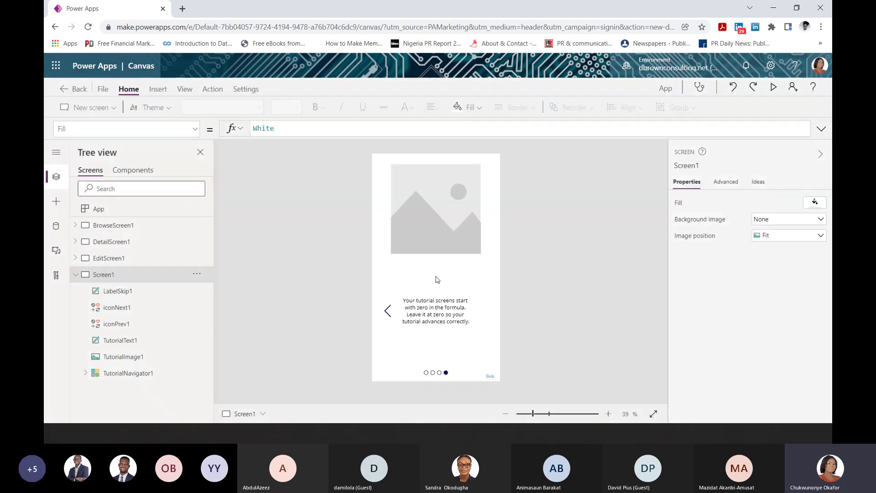
Delete the Tutorial screen from the app.
click(196, 275)
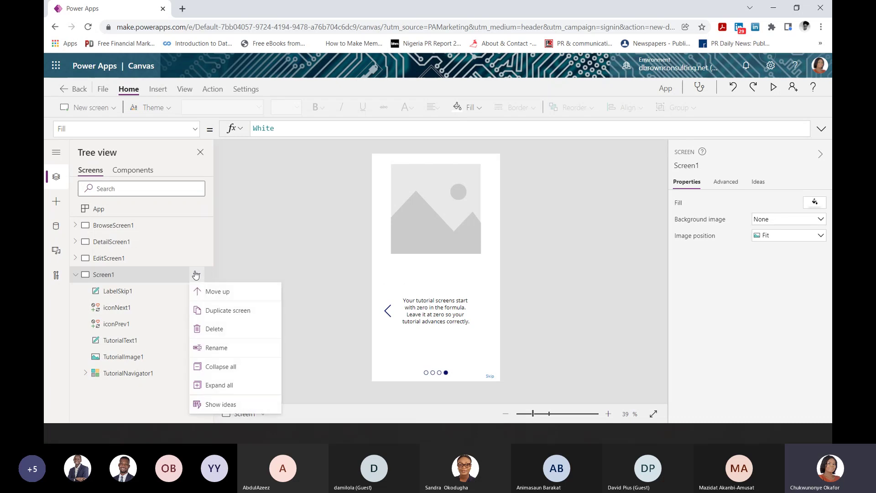
click(222, 329)
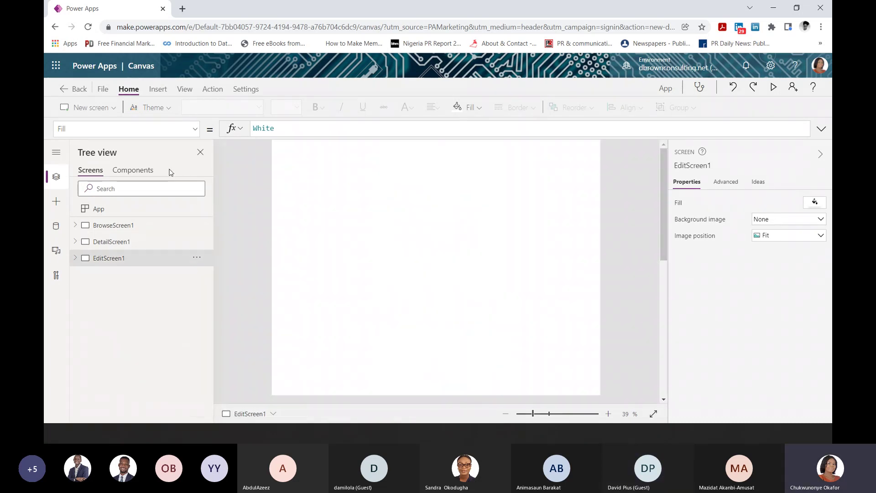
Look over the Standard and Office themes offered for the app, and bring the whole EditScreen1 back into view.
click(167, 109)
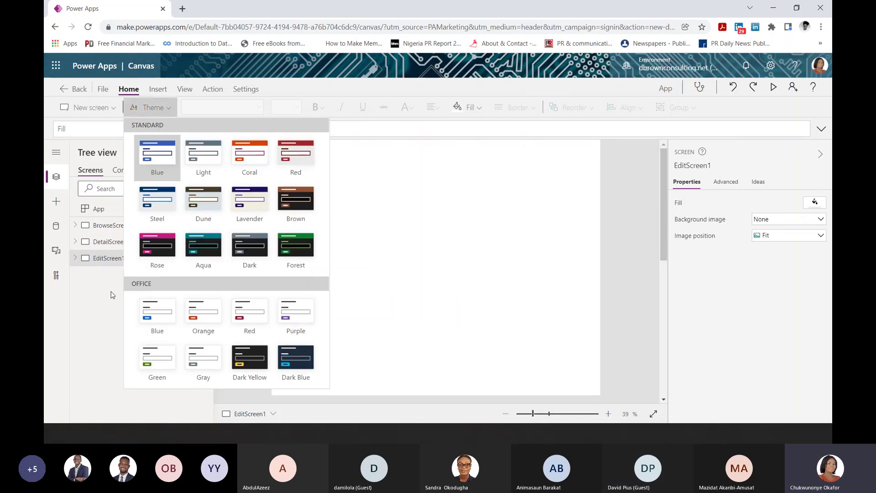
click(641, 324)
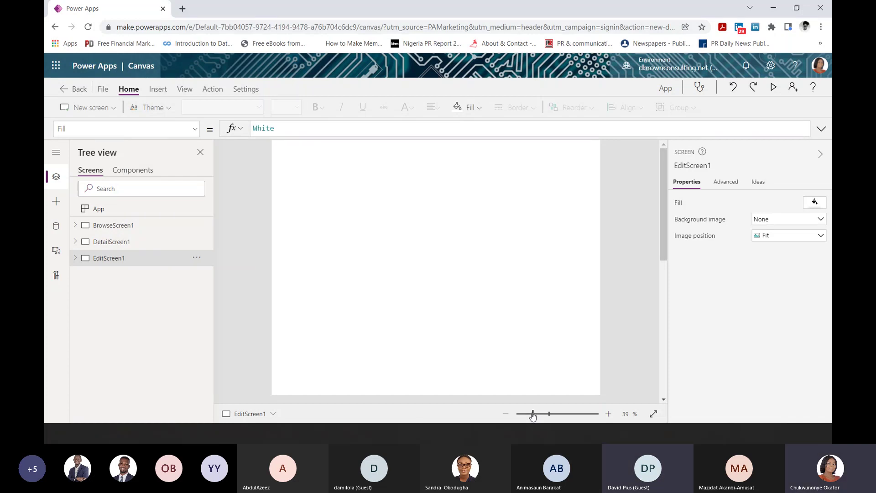
drag(533, 416, 527, 416)
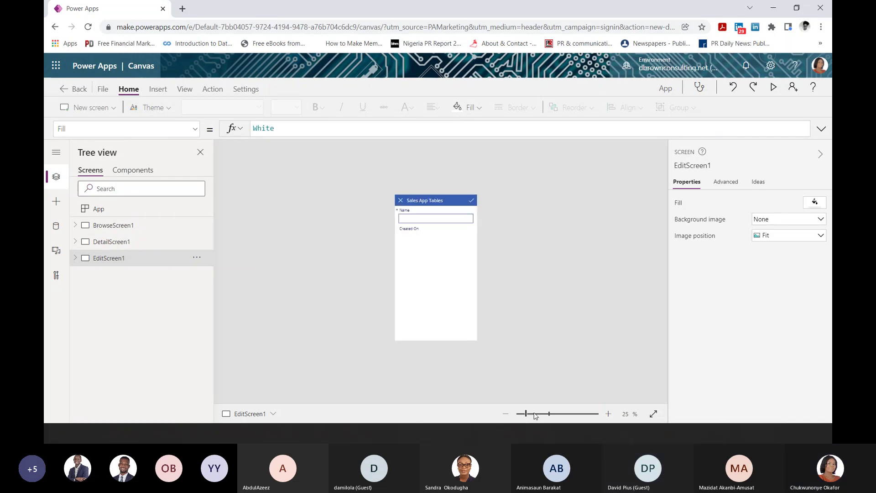
click(534, 416)
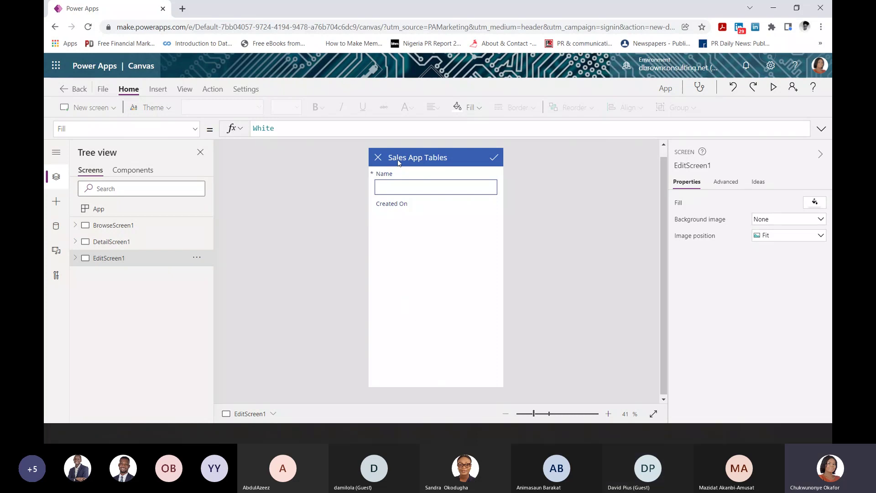
Try the Dark Yellow, Dune and Rose themes on the app, and apply the Office Green theme.
click(150, 108)
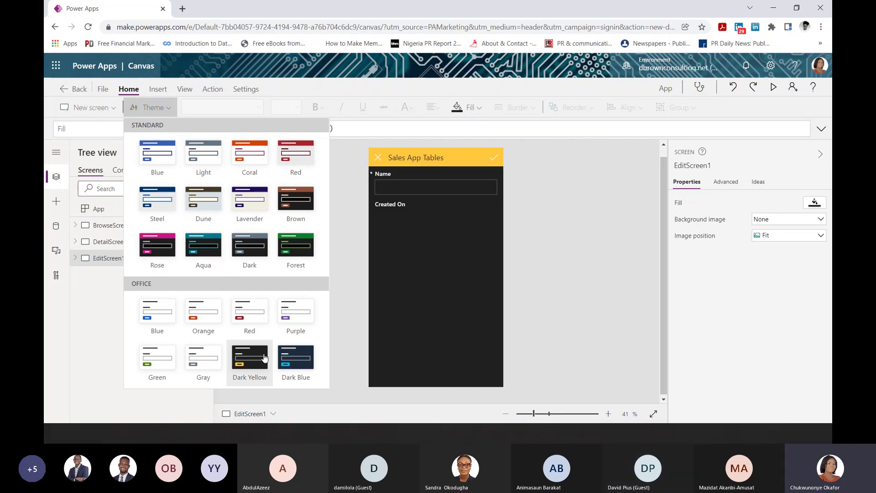
click(210, 208)
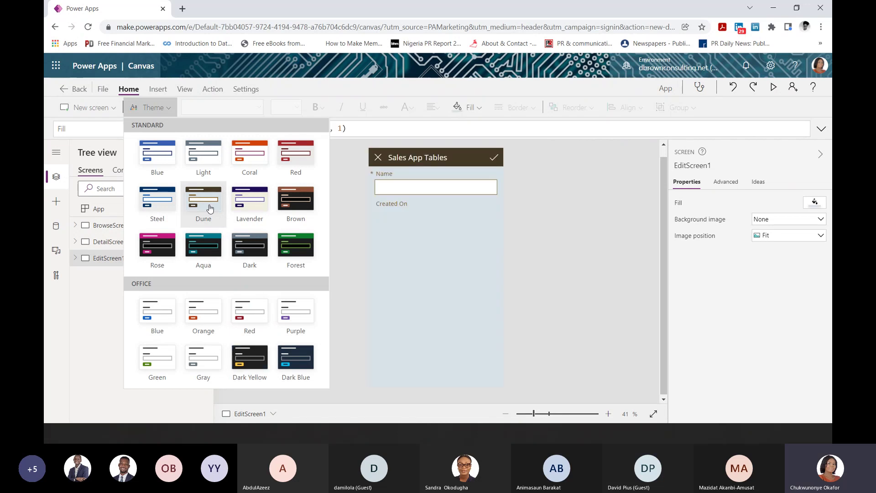
click(165, 251)
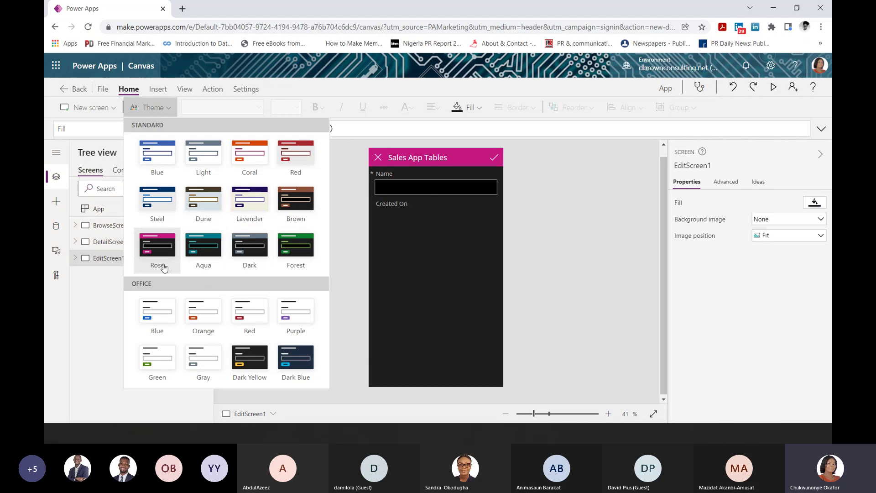
click(160, 363)
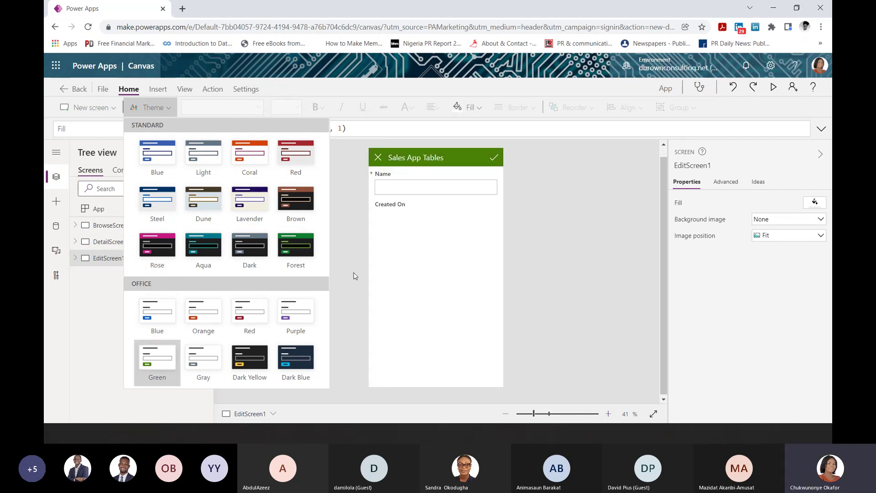
click(355, 276)
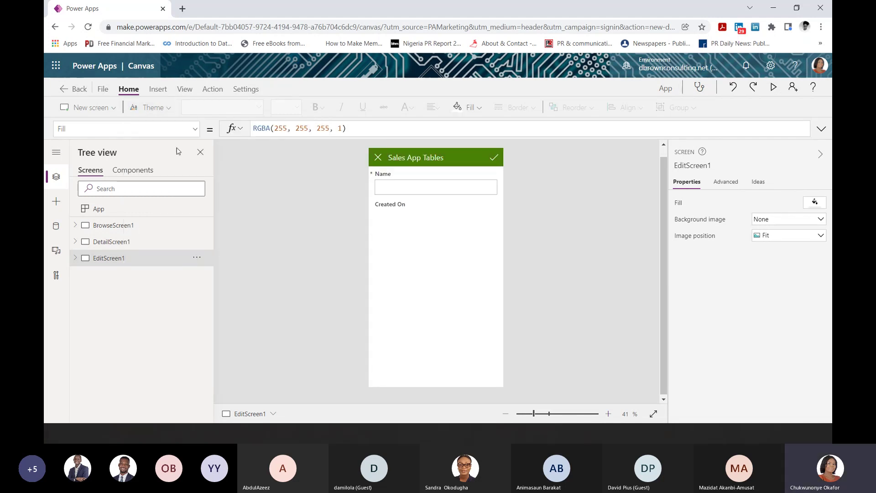
Look through the icons that can be inserted on EditScreen1, from Add to the arrow, camera and document icons, and close the list.
click(158, 90)
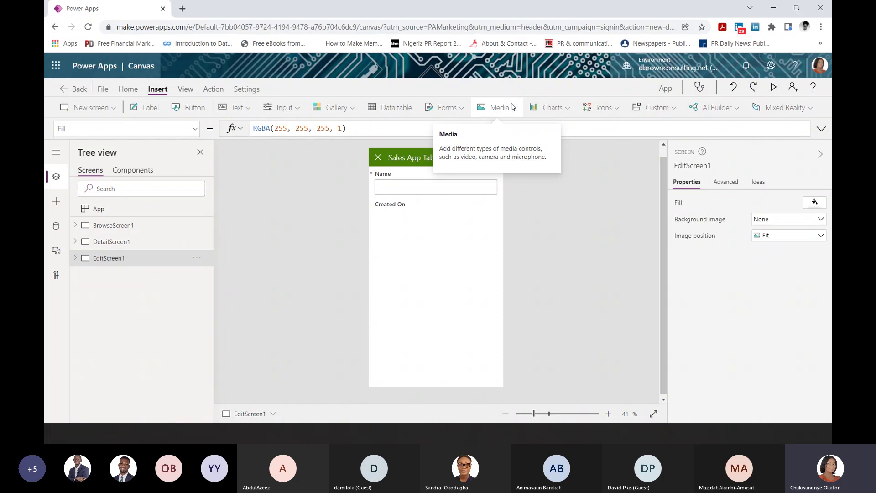
click(612, 109)
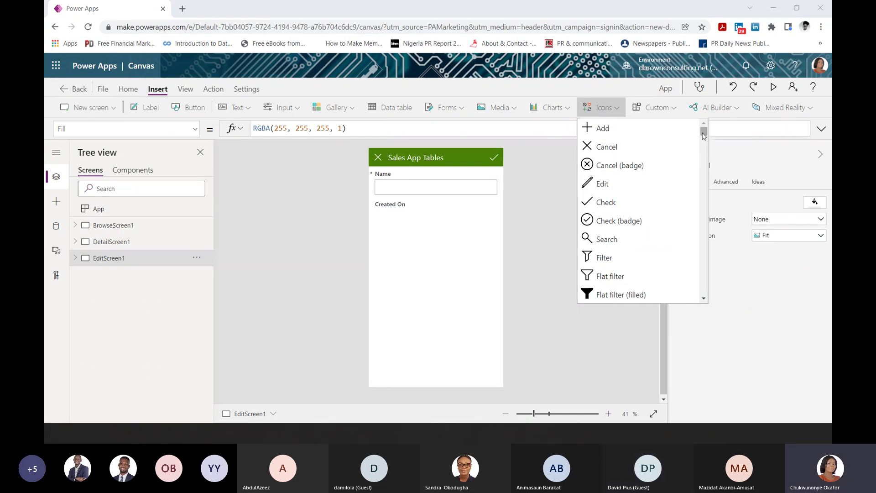
drag(704, 135, 705, 147)
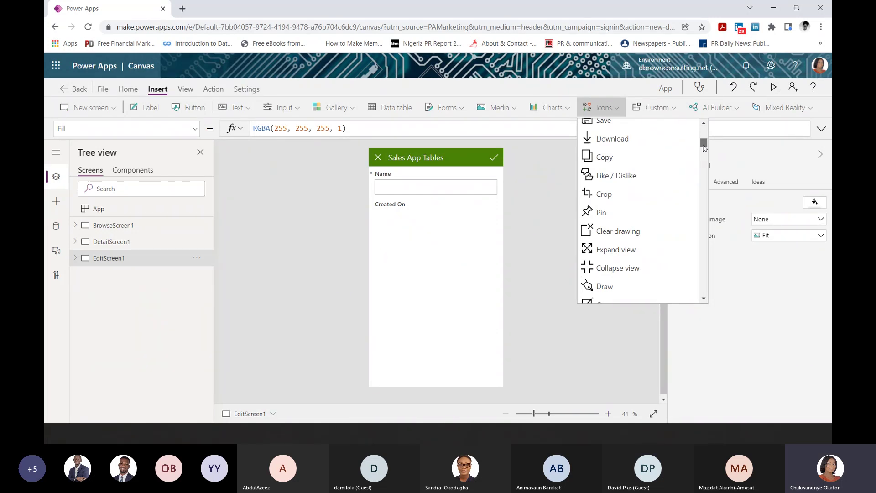
drag(704, 147, 706, 154)
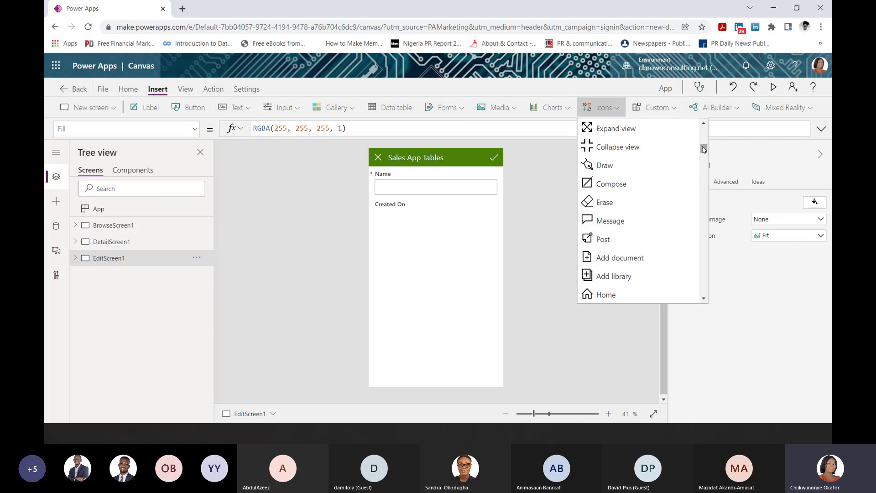
drag(704, 150, 703, 154)
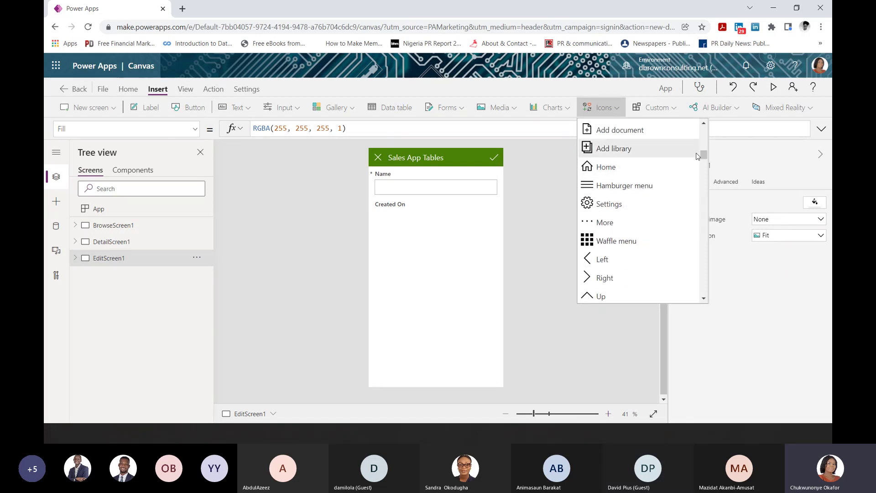
drag(703, 154, 703, 168)
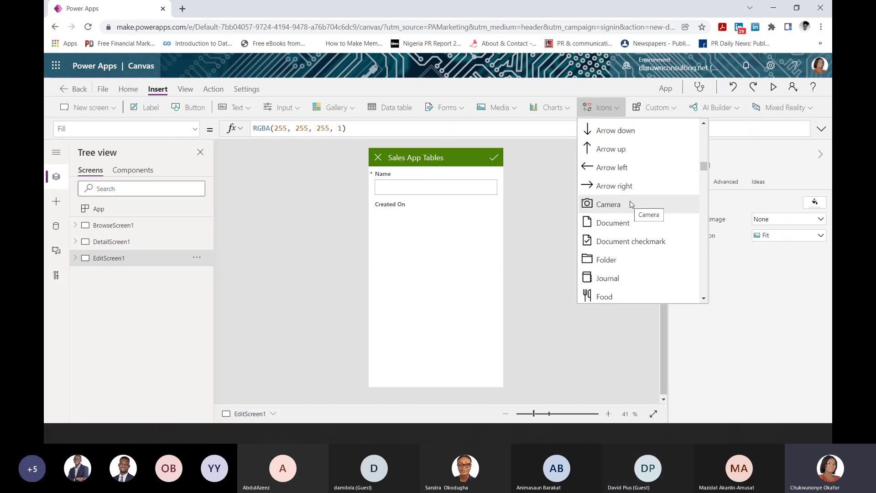
click(562, 202)
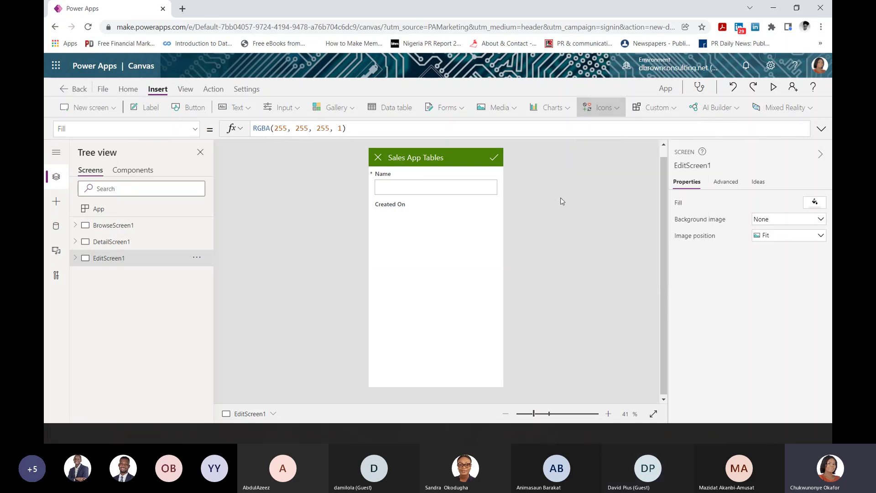
Look over the AI Builder components and the View and Action commands available for the app.
click(718, 110)
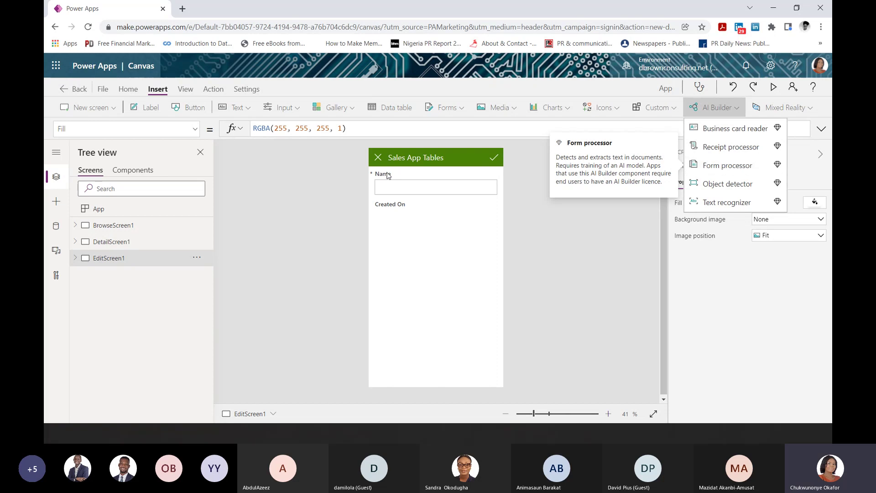
click(185, 89)
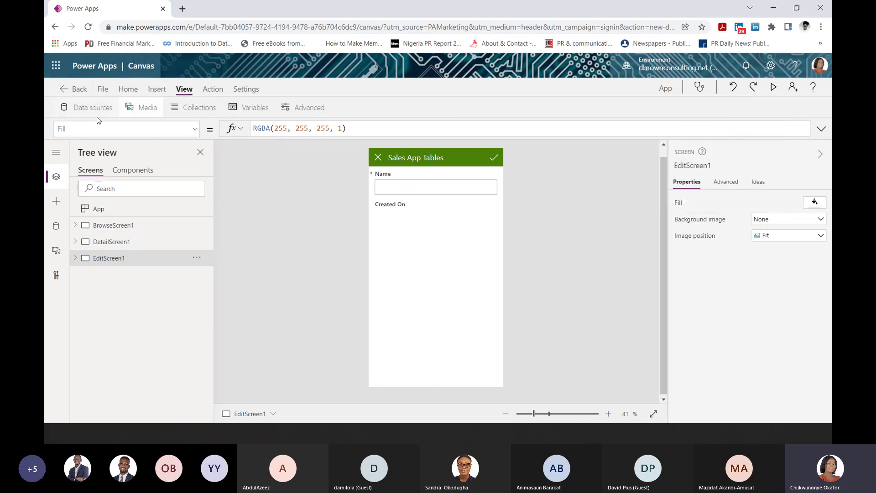
click(209, 91)
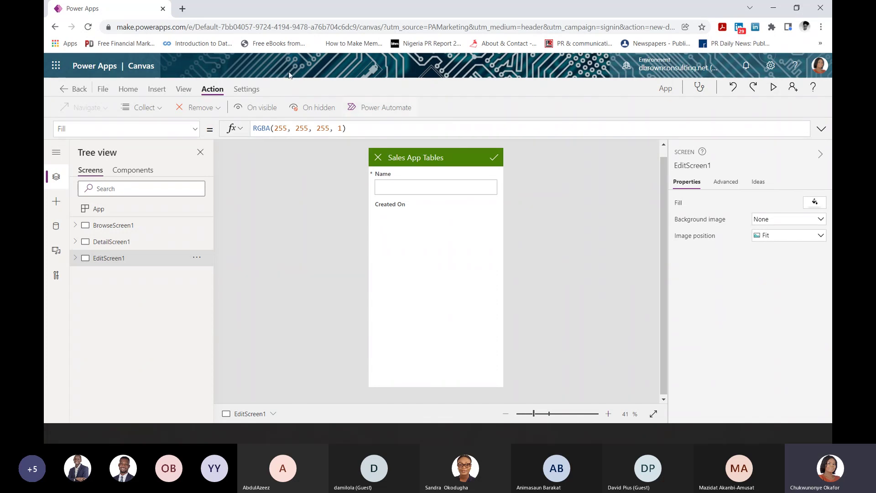
Review the app's General, Display and Upcoming features settings, including the orientation choices, and close the settings.
click(247, 90)
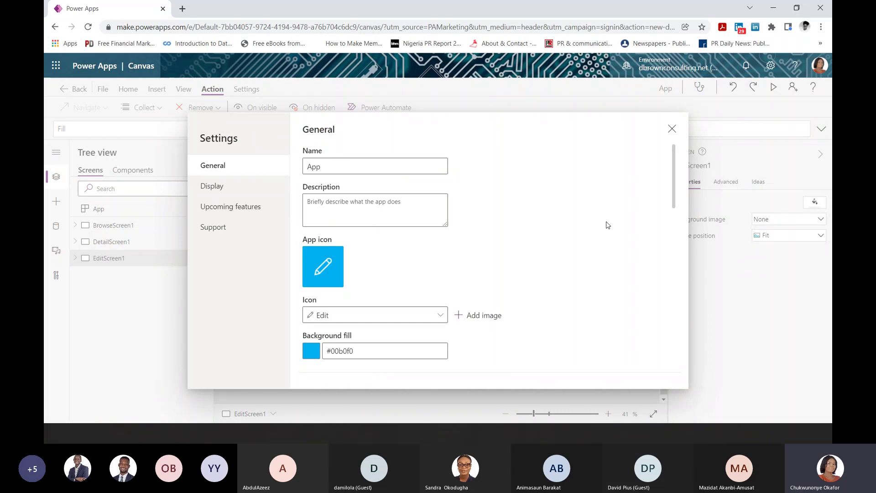
drag(676, 193, 676, 228)
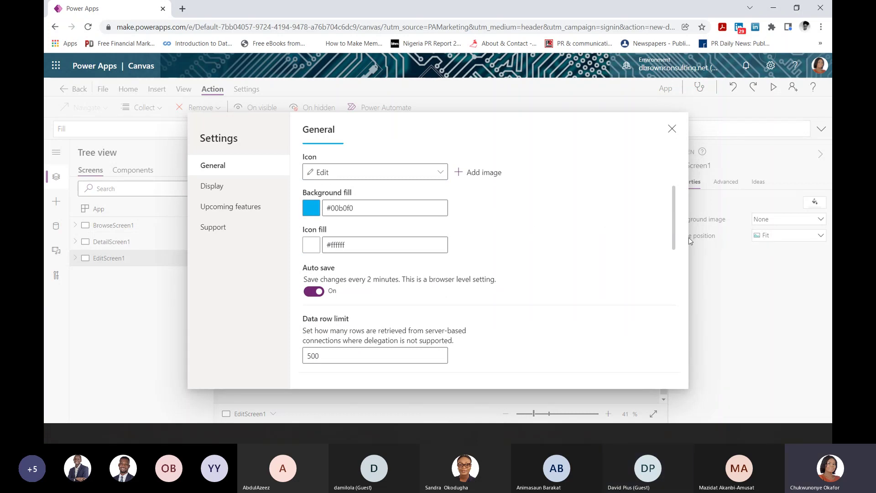
drag(675, 232, 568, 288)
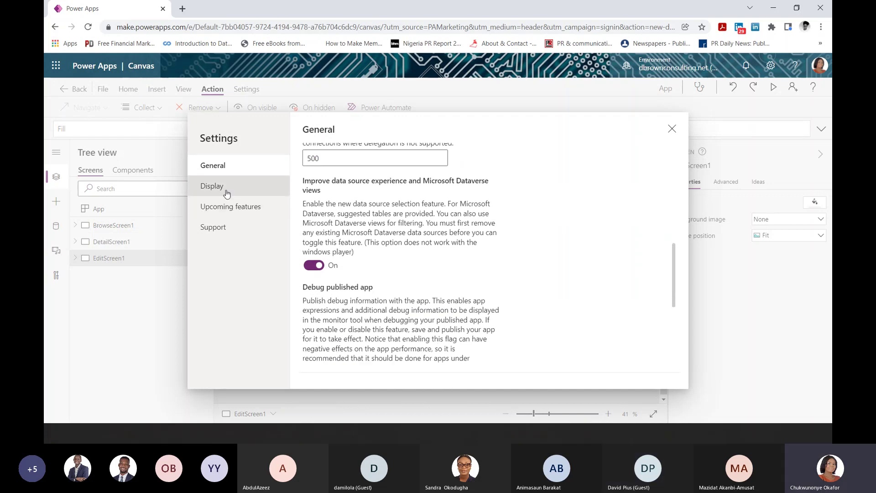
click(226, 188)
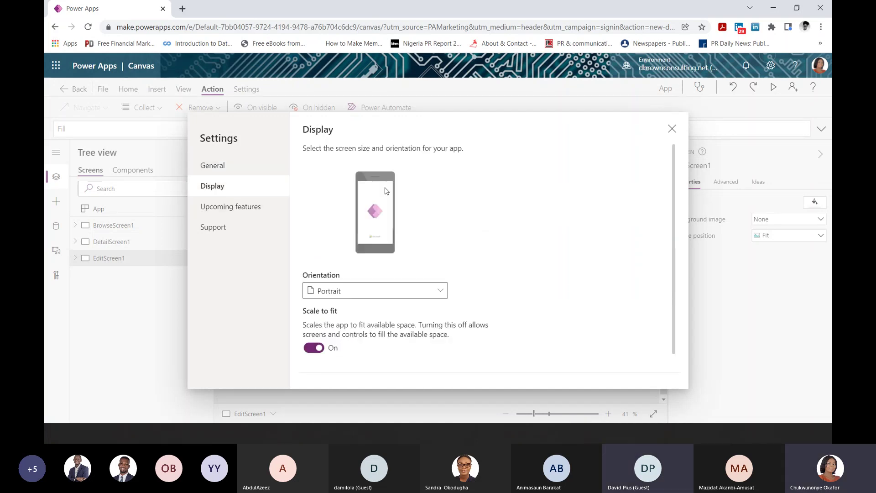
click(421, 293)
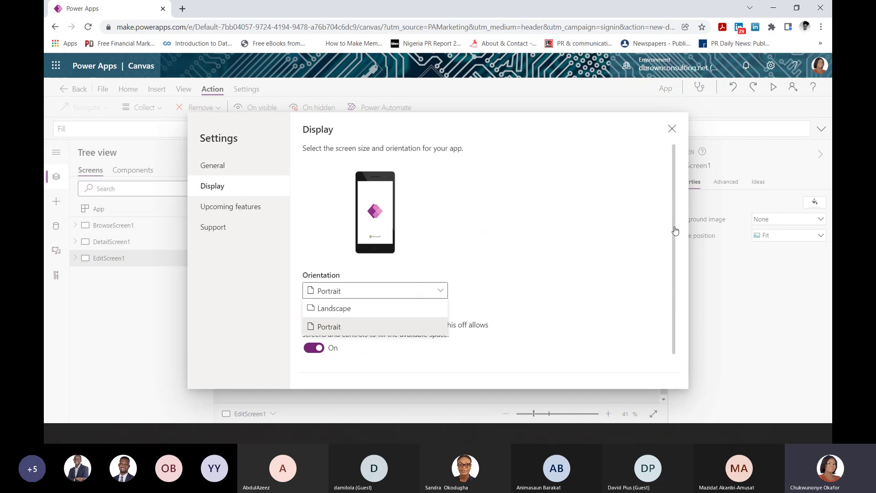
drag(675, 232, 676, 262)
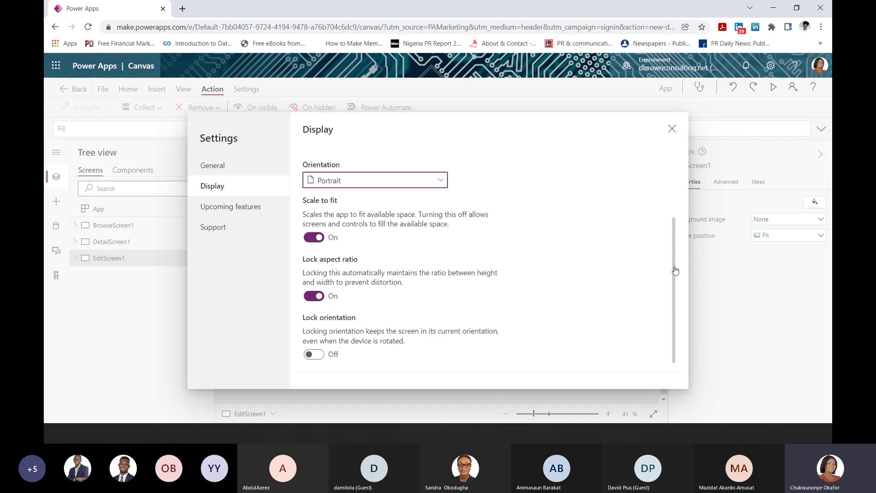
click(219, 212)
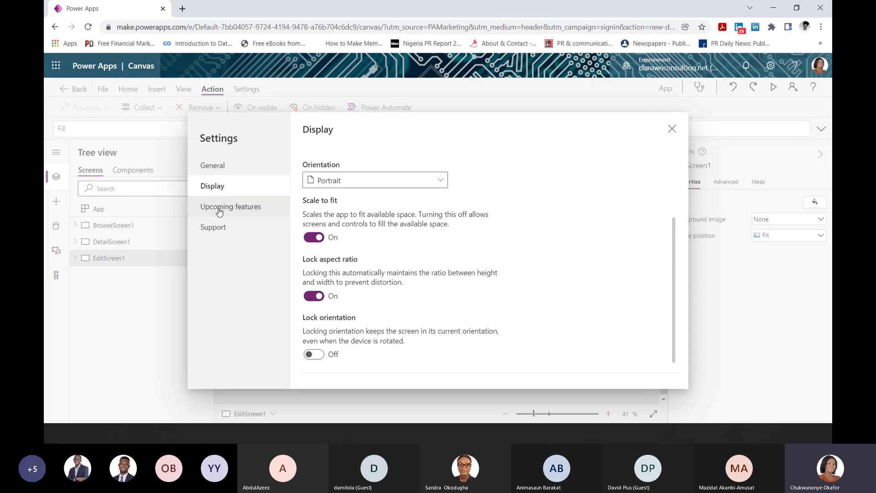
click(219, 211)
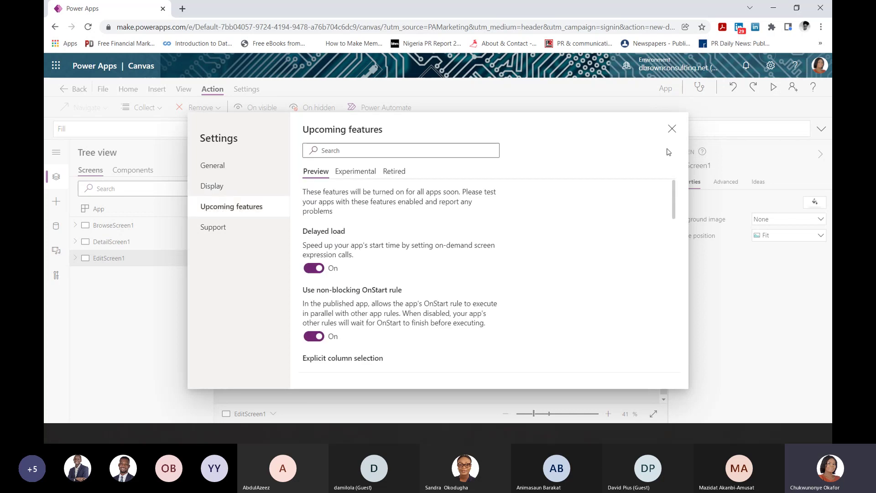
click(671, 130)
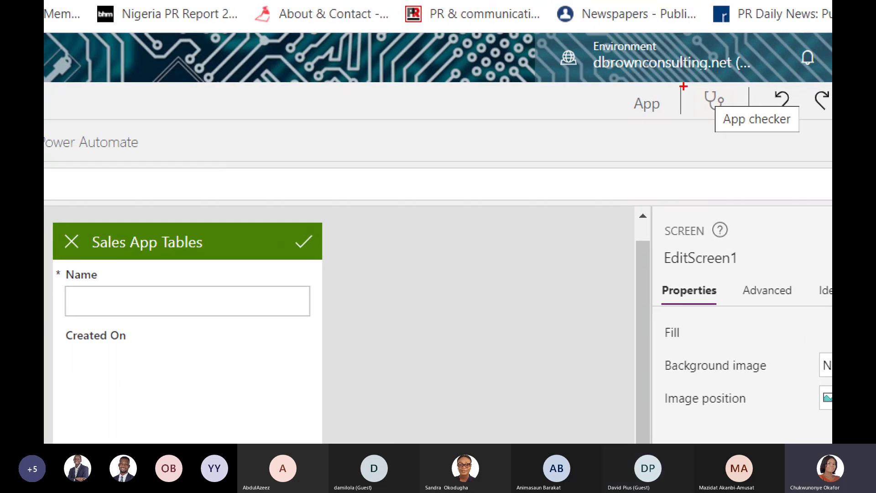
Examine the check categories offered by the App checker and close it.
drag(683, 86, 750, 122)
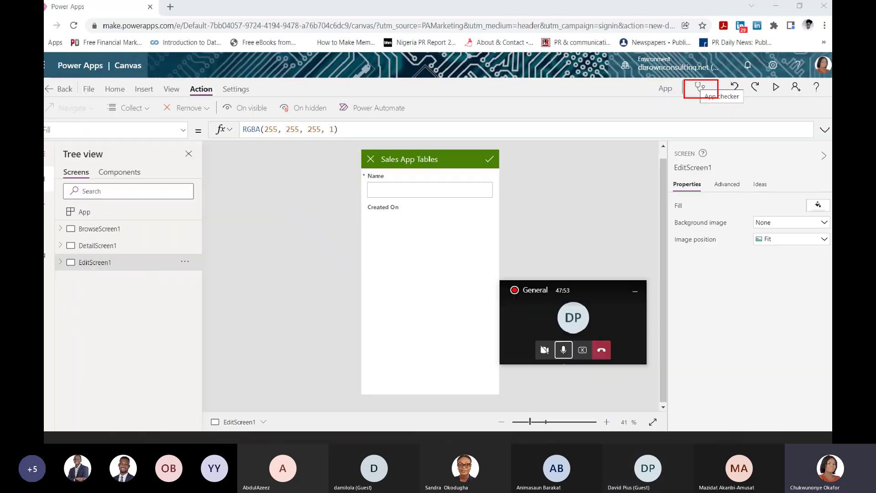
click(700, 88)
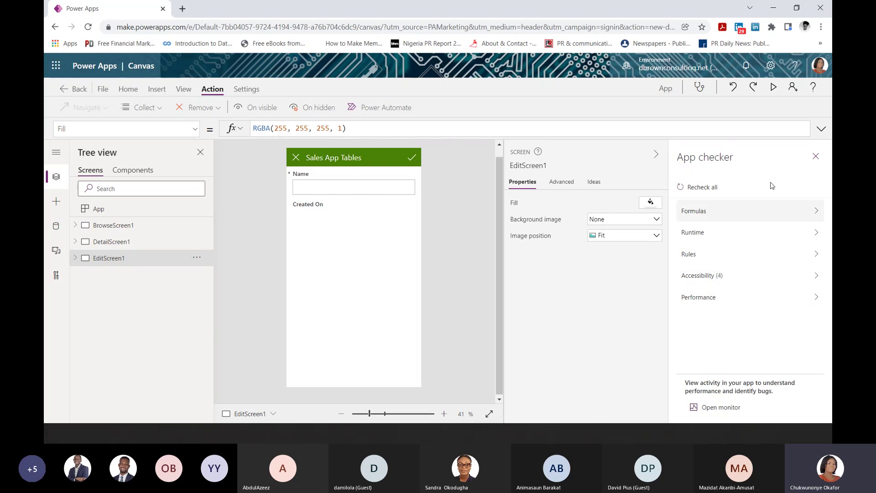
click(813, 156)
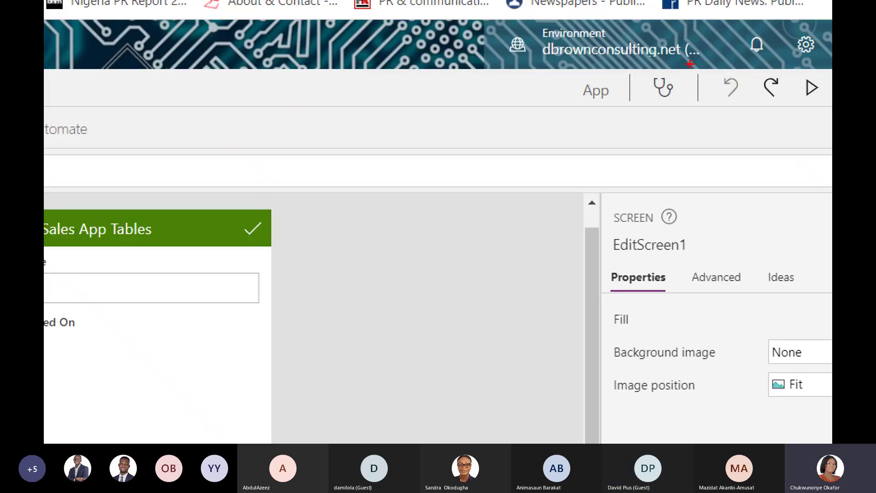
drag(696, 69, 741, 106)
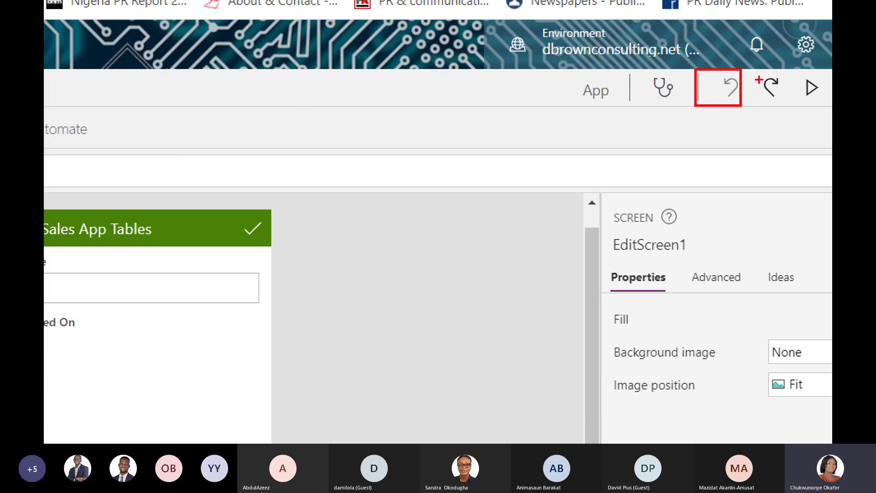
drag(746, 74, 786, 111)
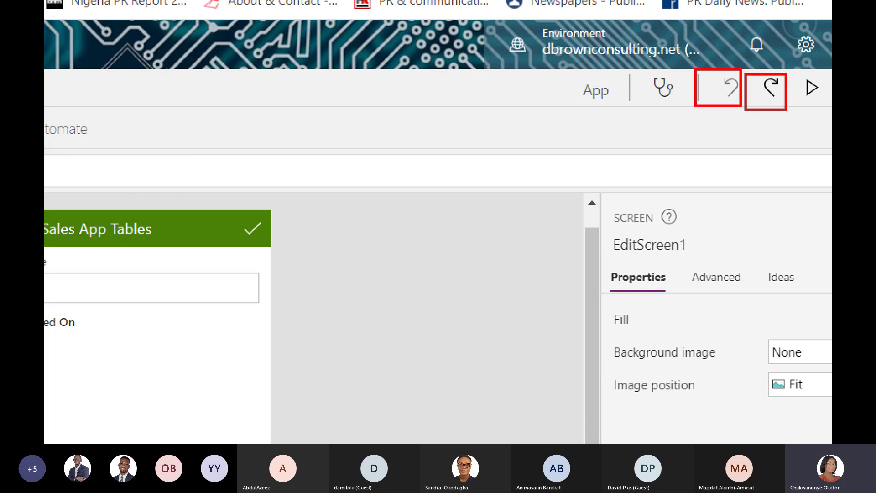
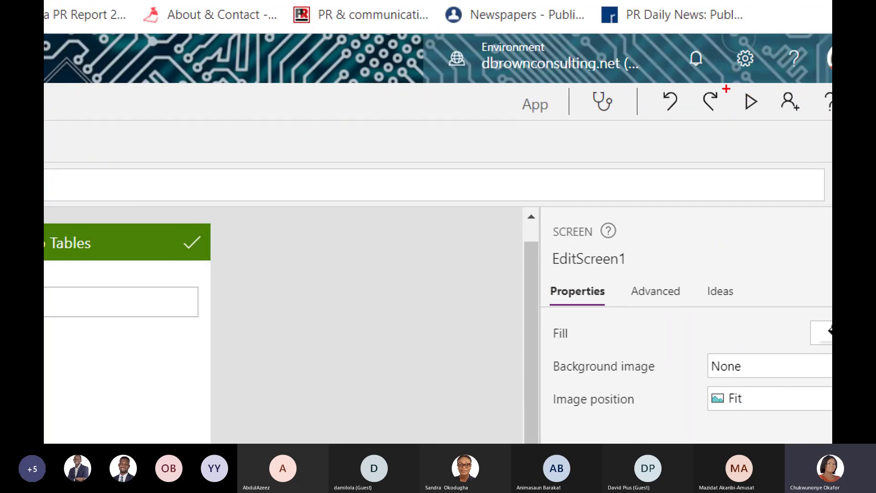
drag(726, 89, 775, 122)
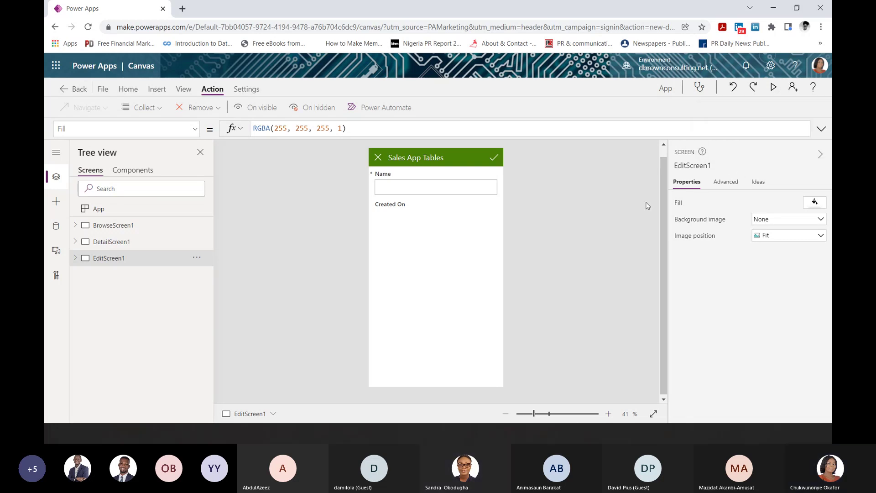
Show BrowseScreen1, and look over the components available for insertion and the app's data sources.
click(139, 231)
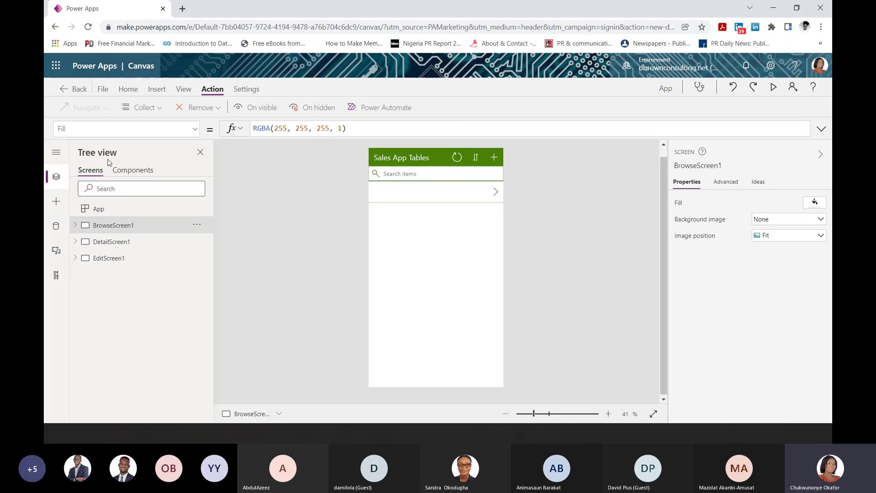
click(56, 179)
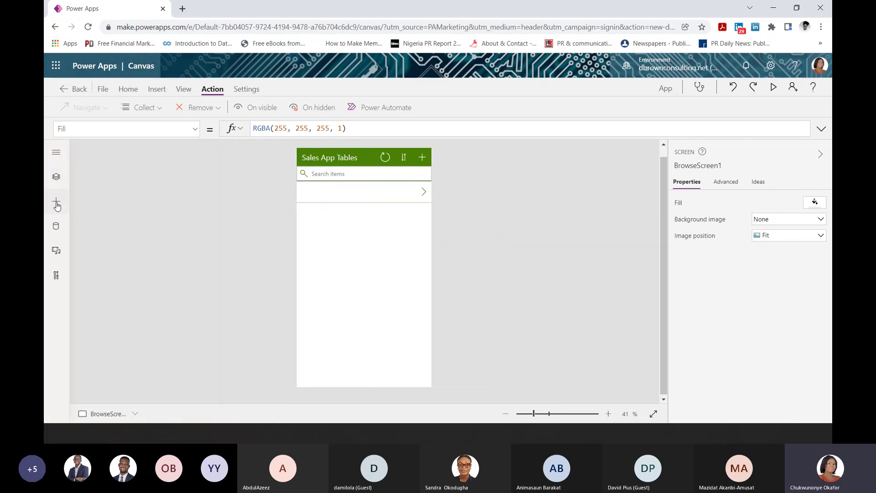
click(56, 204)
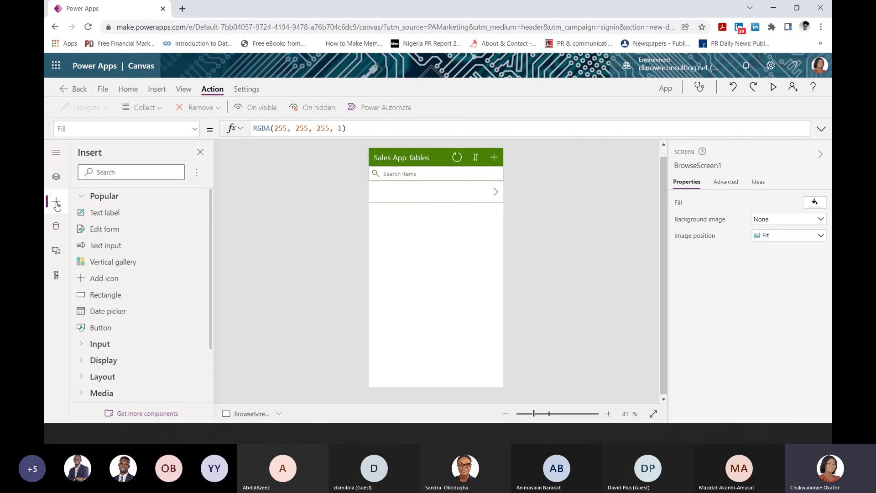
click(56, 228)
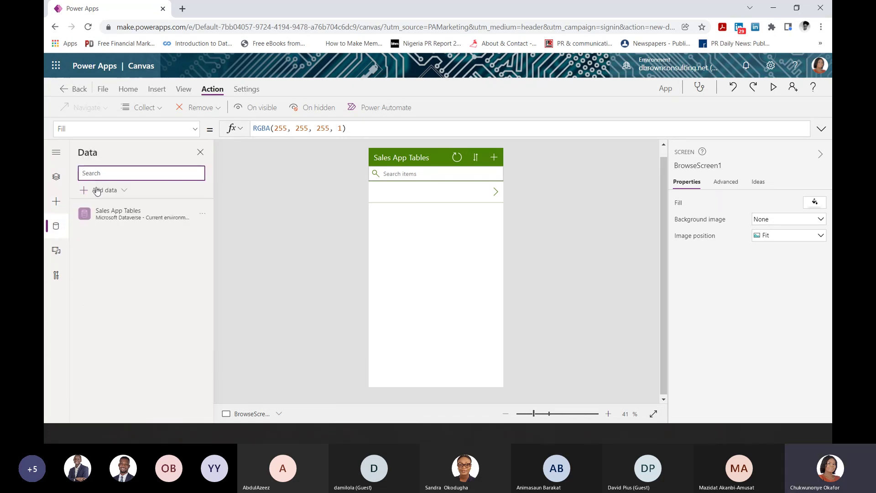
Look over the app's data sources, media uploads and the Monitor and Tests advanced tools, and return to the screen tree.
mouse_move(116, 217)
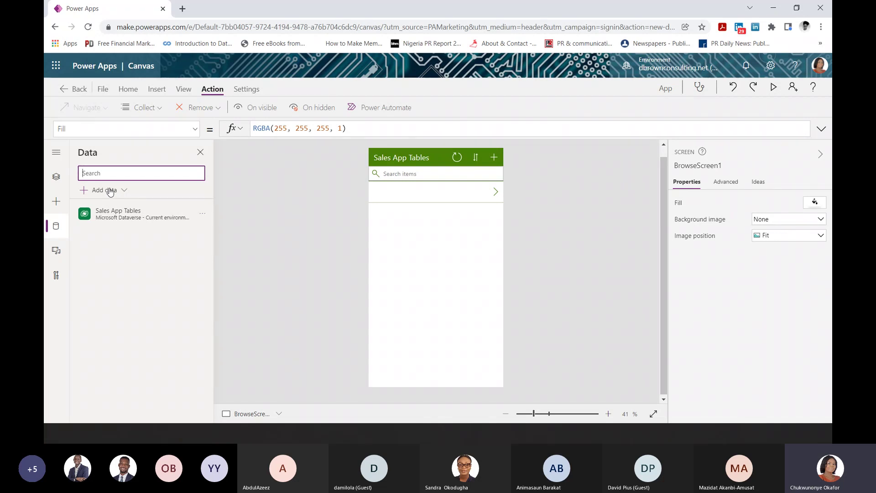
click(62, 251)
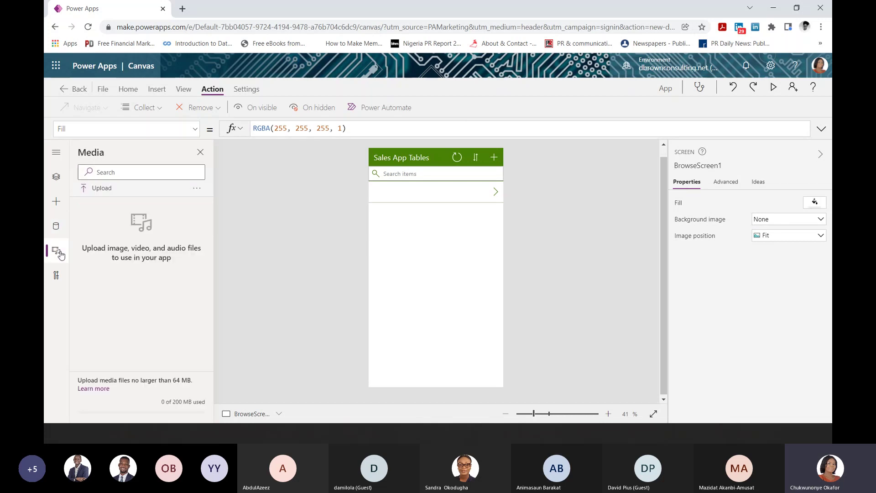
click(57, 275)
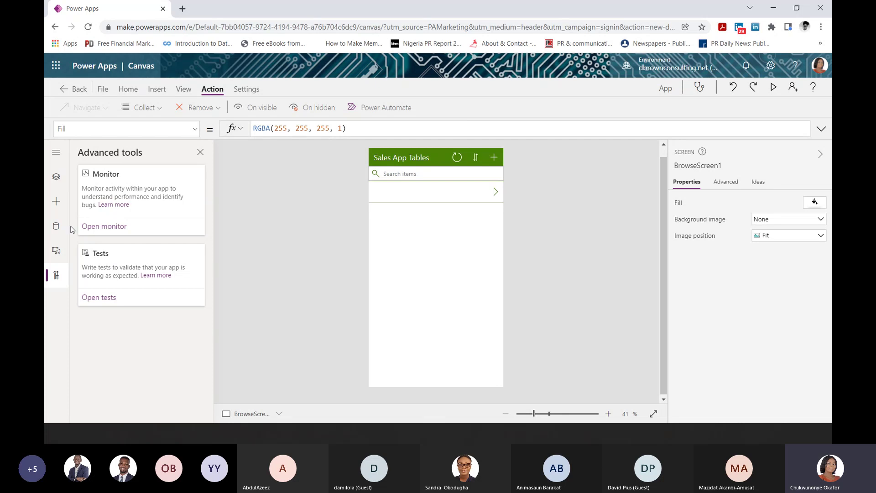
click(56, 179)
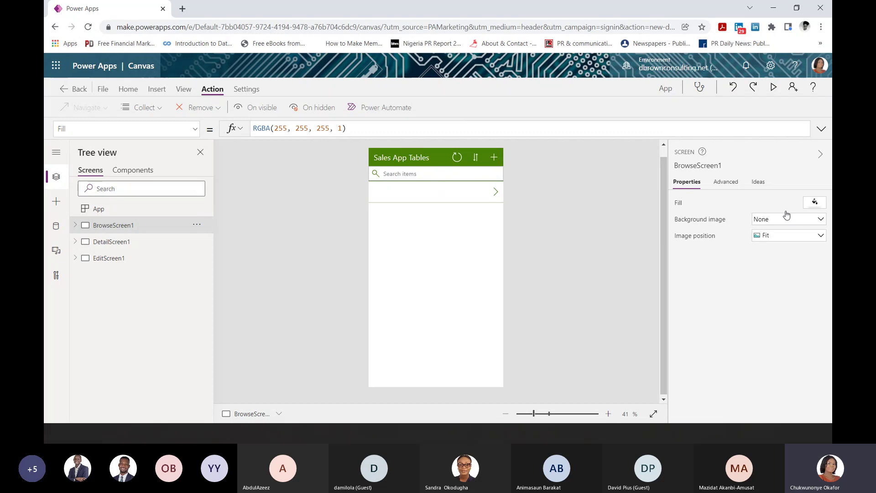
Try the light green fill RGBA(187, 221, 140, 1) on BrowseScreen1, restore white, and check the background image options.
click(814, 203)
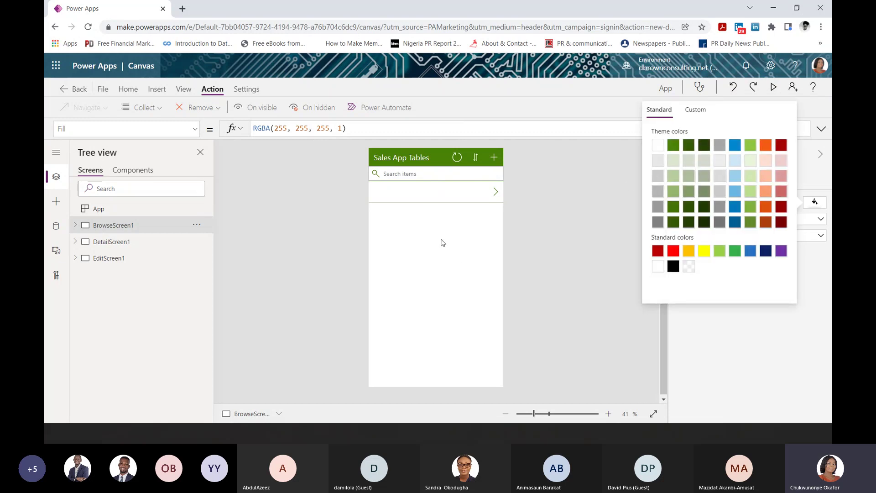
click(621, 205)
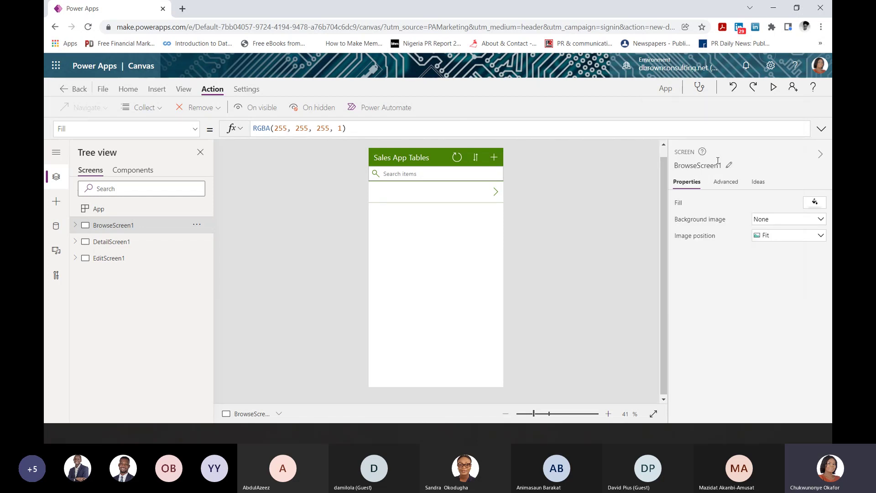
click(812, 206)
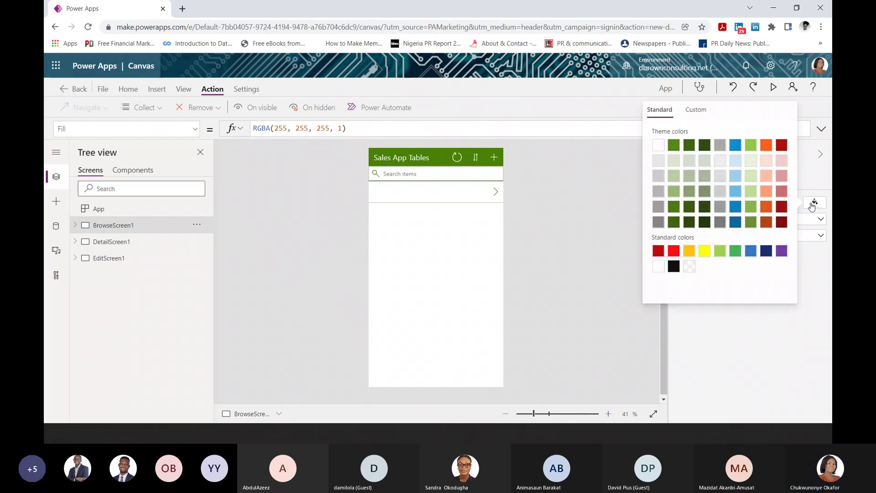
click(752, 194)
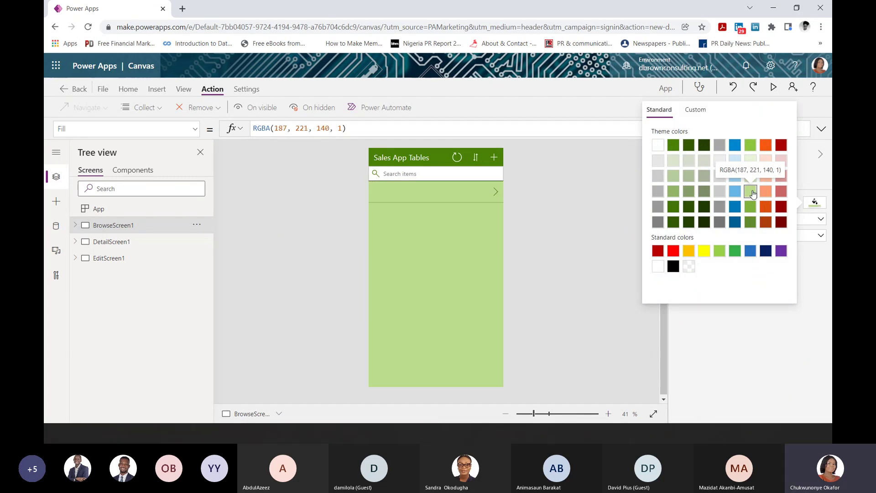
click(658, 147)
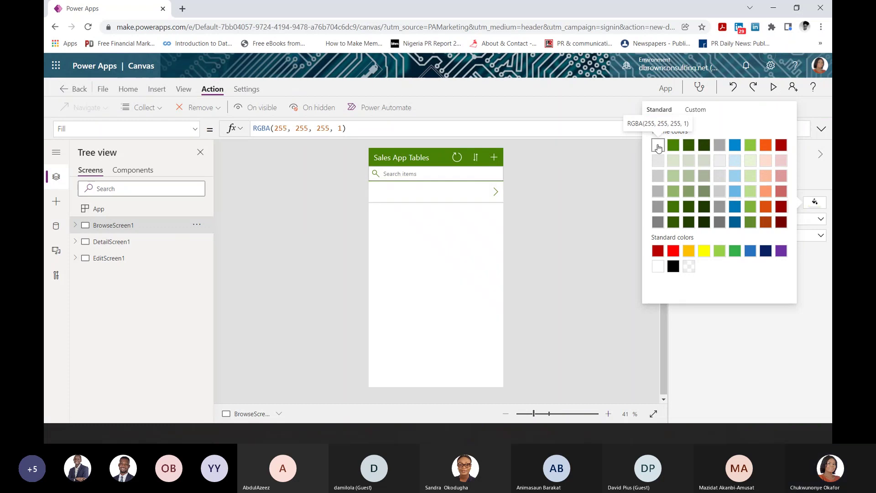
click(583, 192)
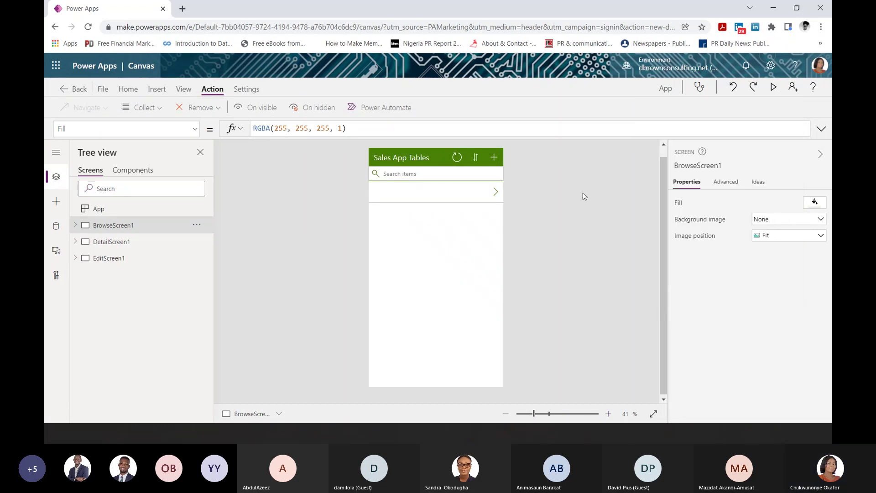
click(780, 223)
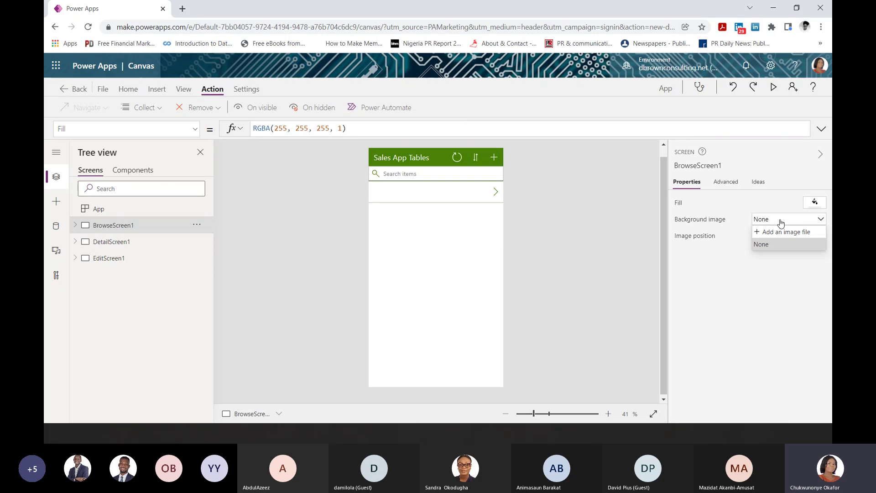
click(606, 195)
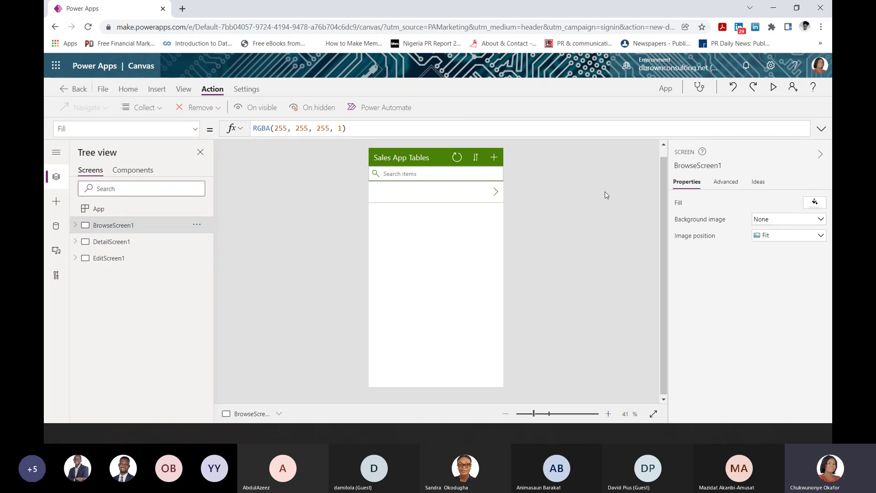
Search Google for unsplash in a new browser tab and open the Unsplash website.
click(181, 9)
click(190, 23)
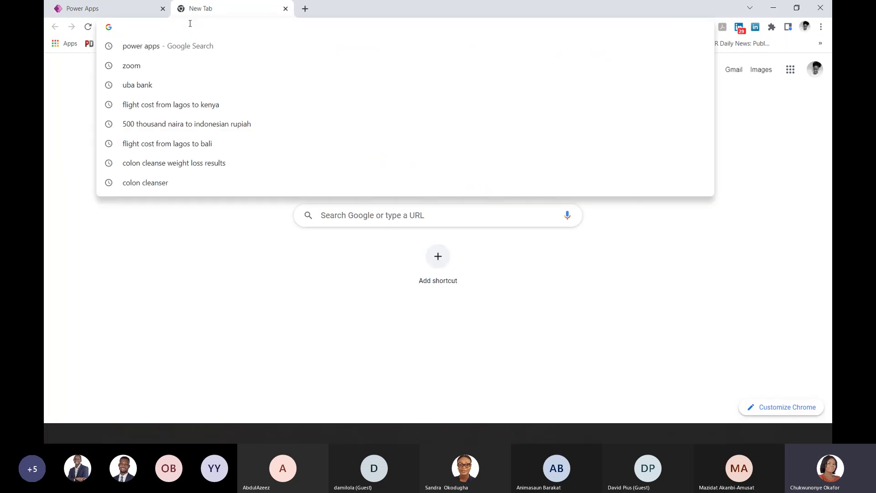
text(sales)
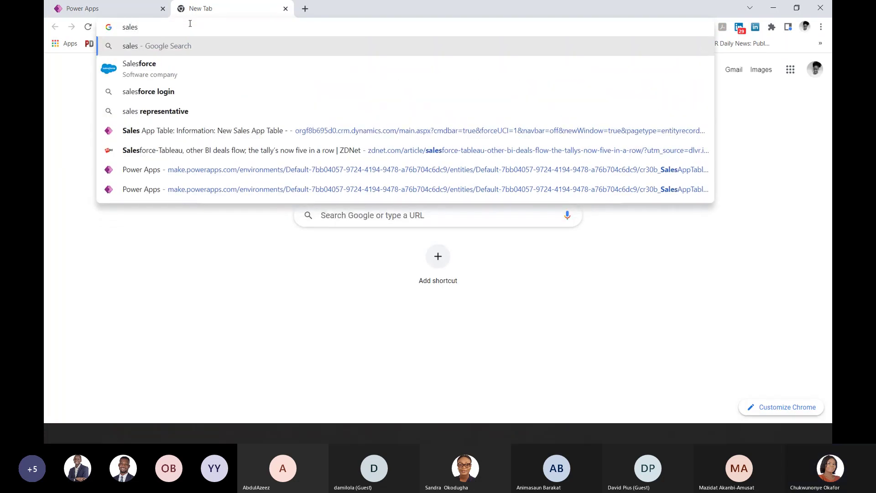
key(BackSpace)
key(BackSpace)
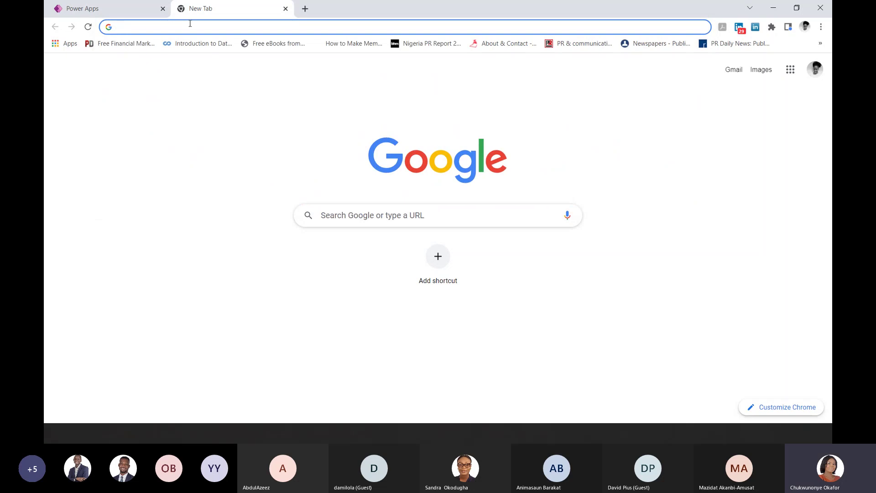
text(unsplash)
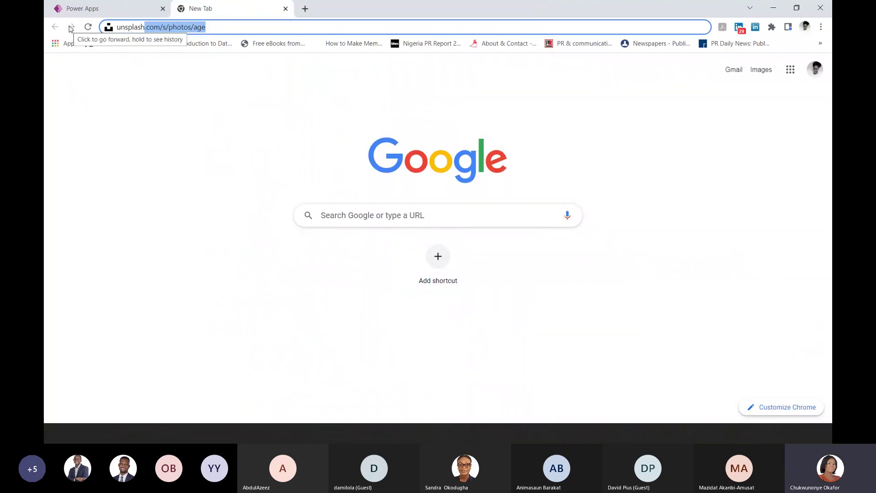
key(BackSpace)
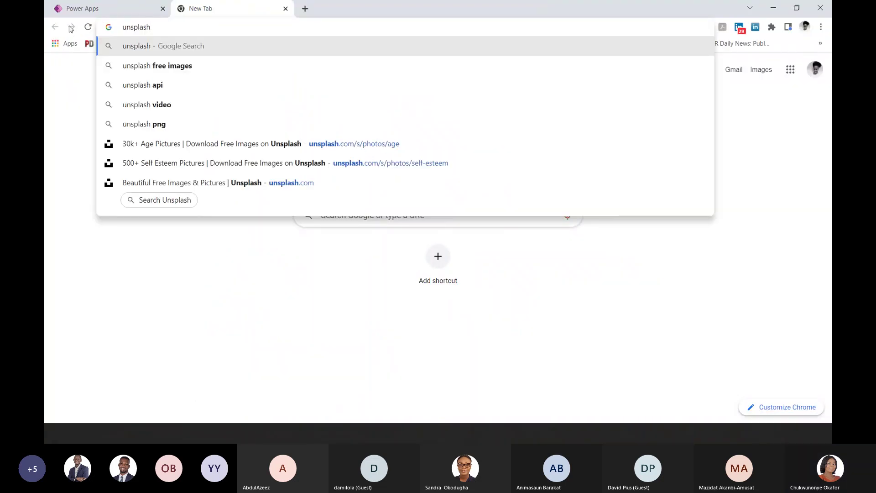
key(Return)
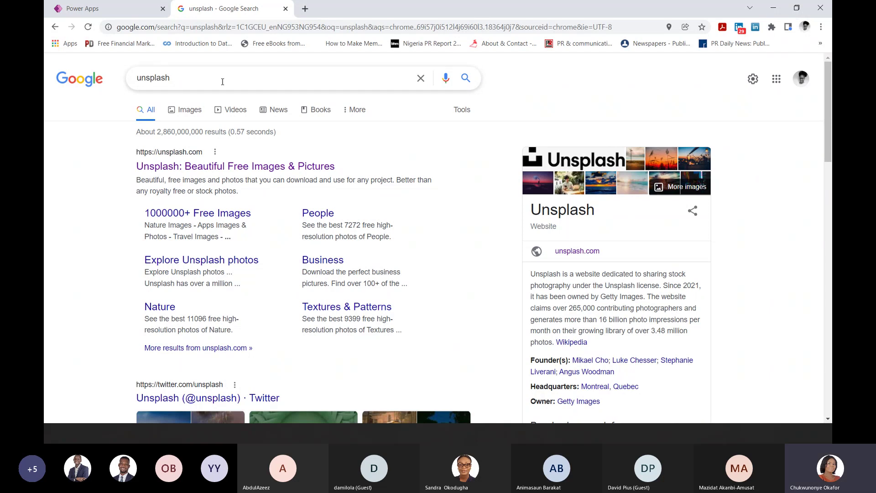
click(232, 165)
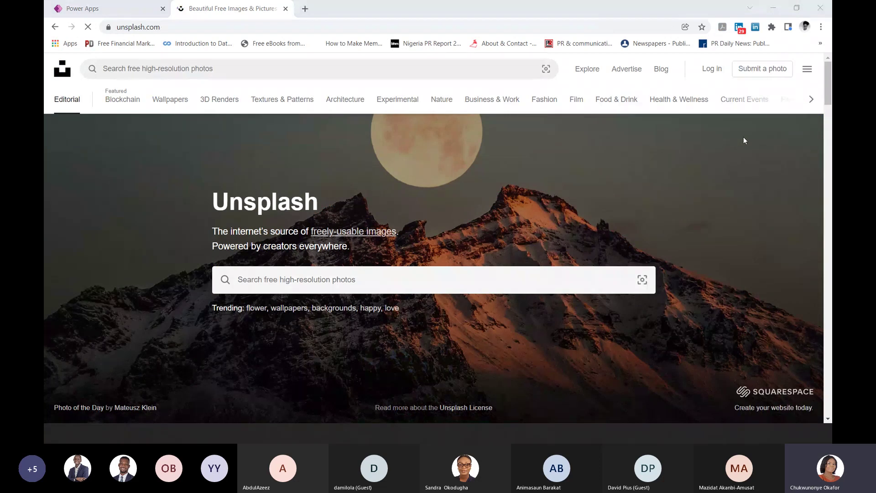
Search Unsplash for sales photos.
click(406, 289)
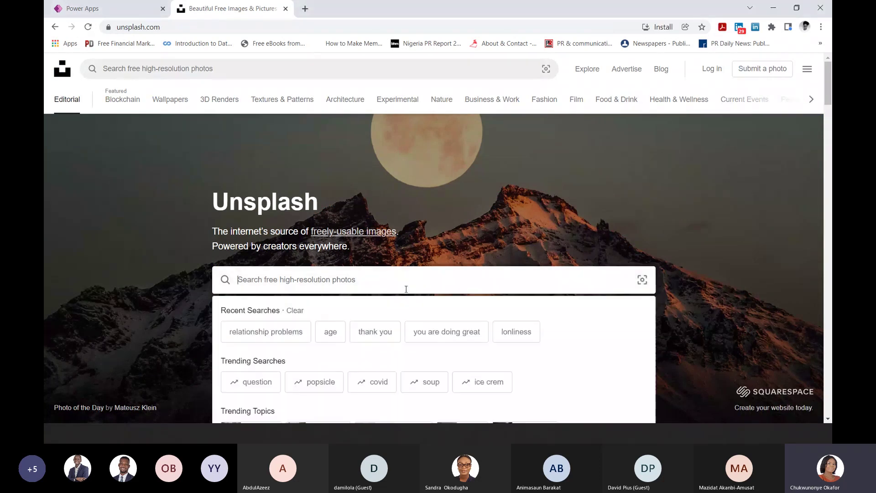
text(sales)
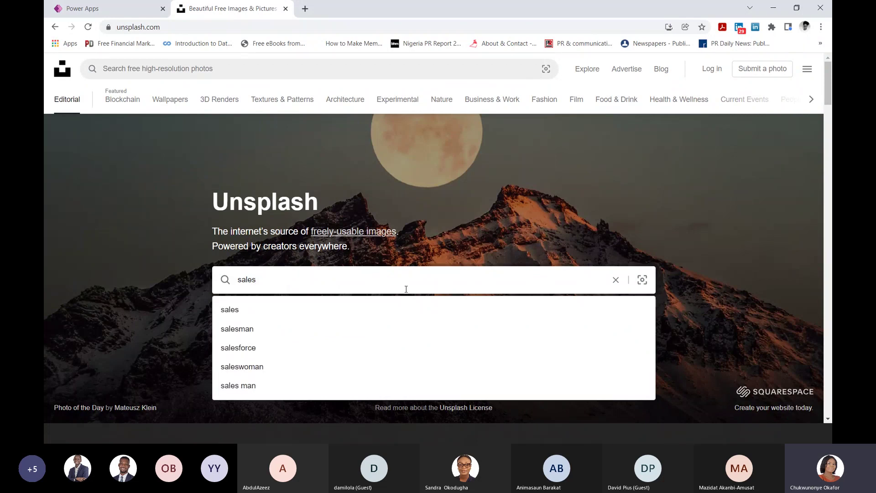
key(Return)
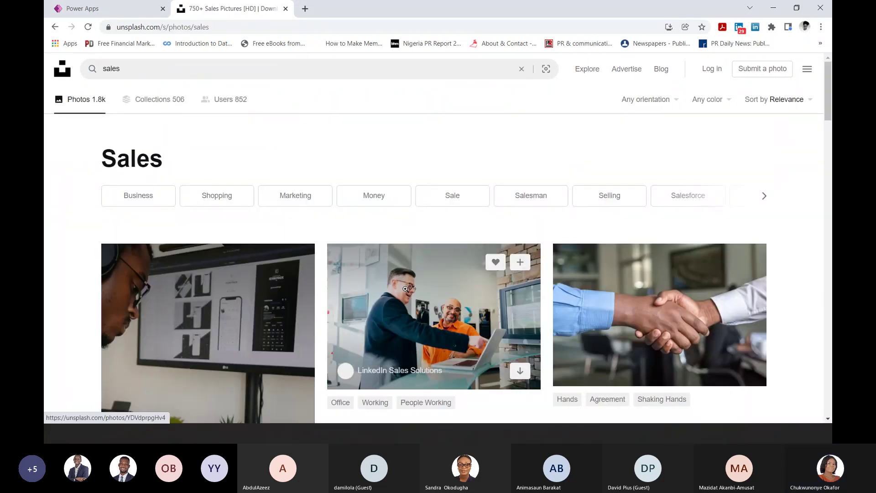
Download the photo of stacked coins from the results to the Downloads folder as "sales for app".
drag(828, 99, 832, 257)
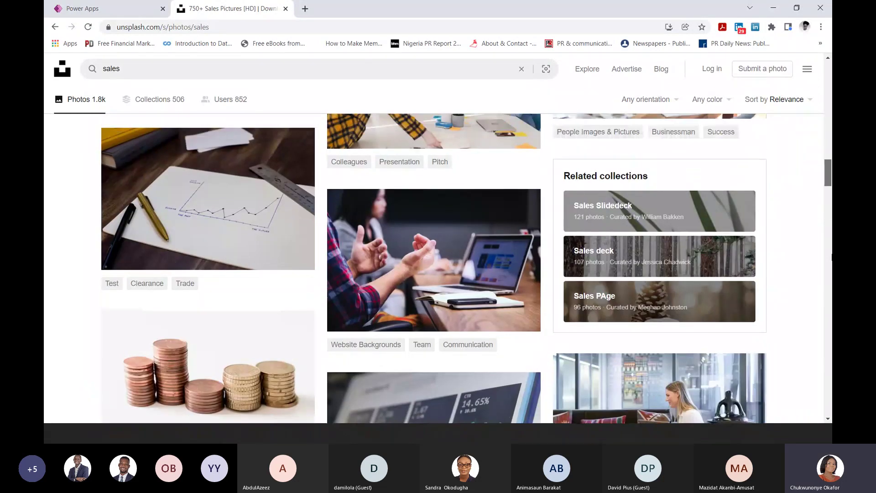
scroll(295, 294, down, 3)
click(295, 293)
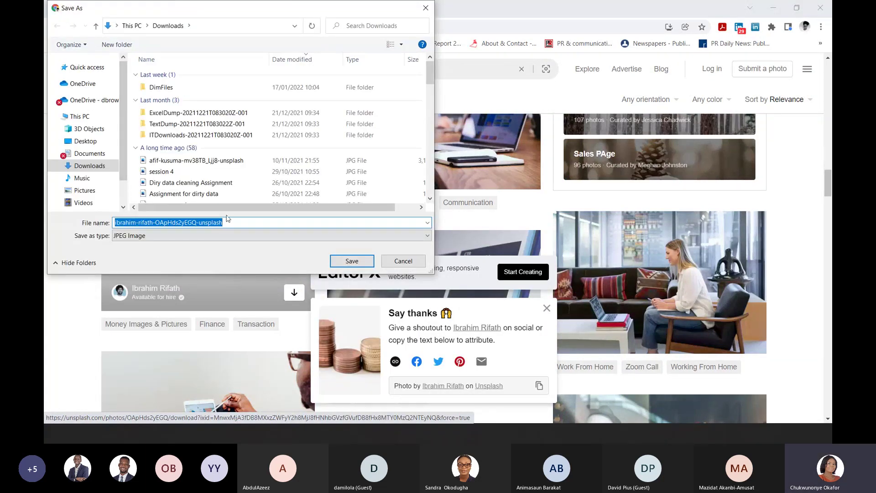
text(sal)
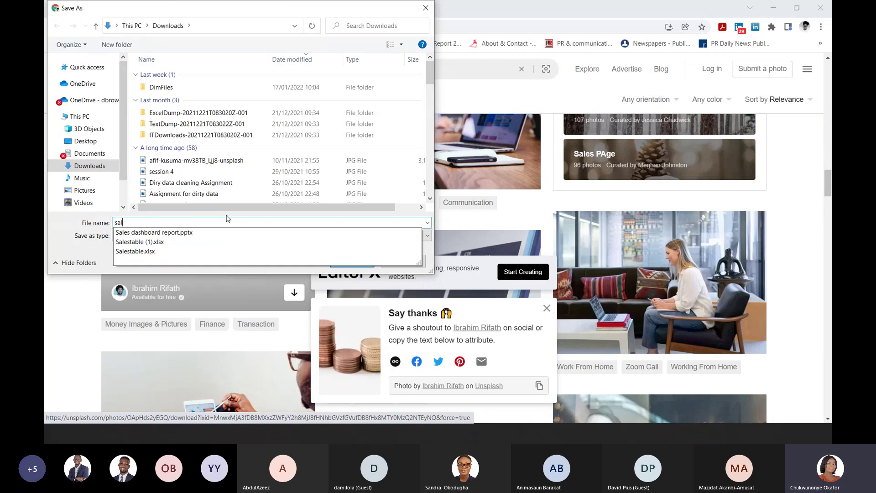
text(es fo)
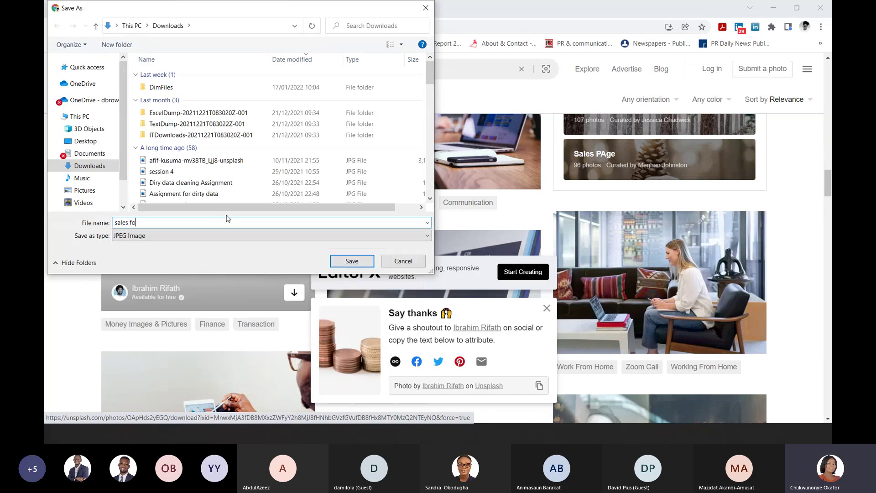
text(r app)
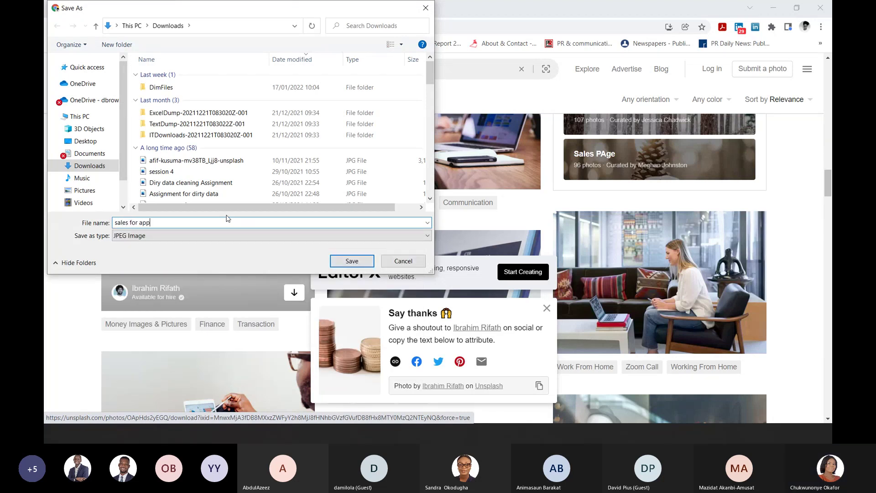
click(363, 261)
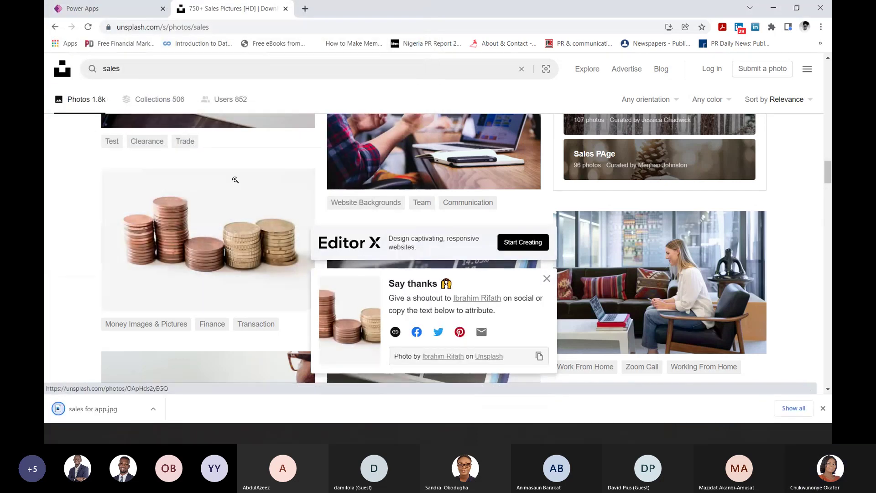
Return to the Power Apps editor and add "sales for app" from Downloads as BrowseScreen1's background image.
click(129, 11)
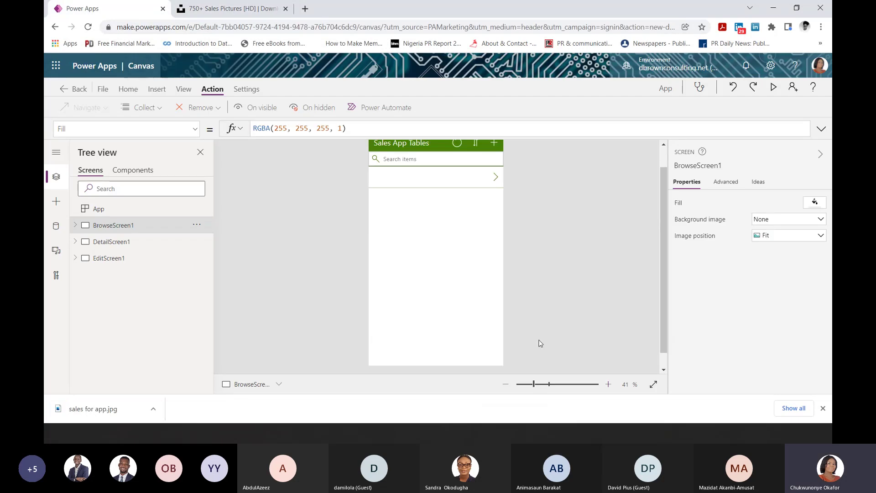
drag(534, 388, 530, 386)
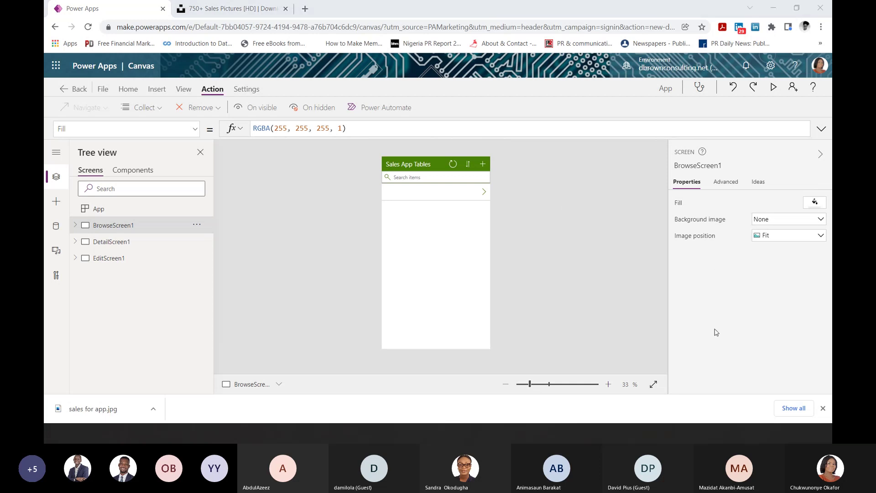
click(823, 408)
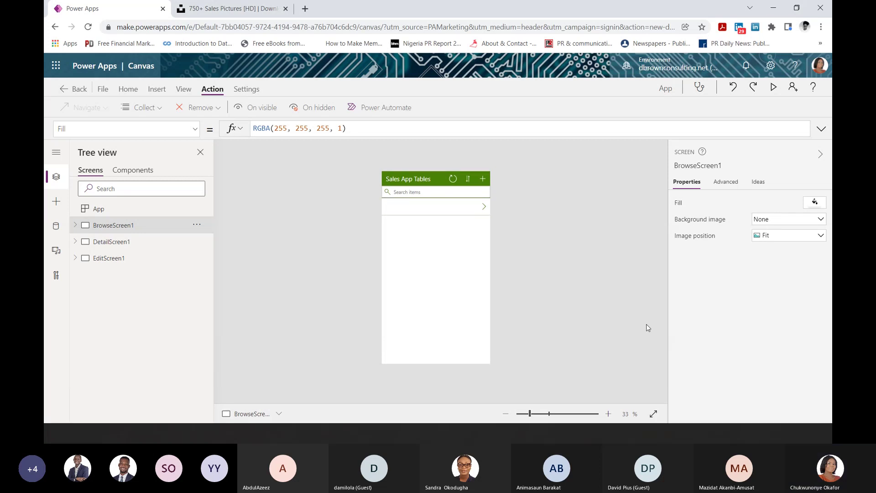
click(719, 327)
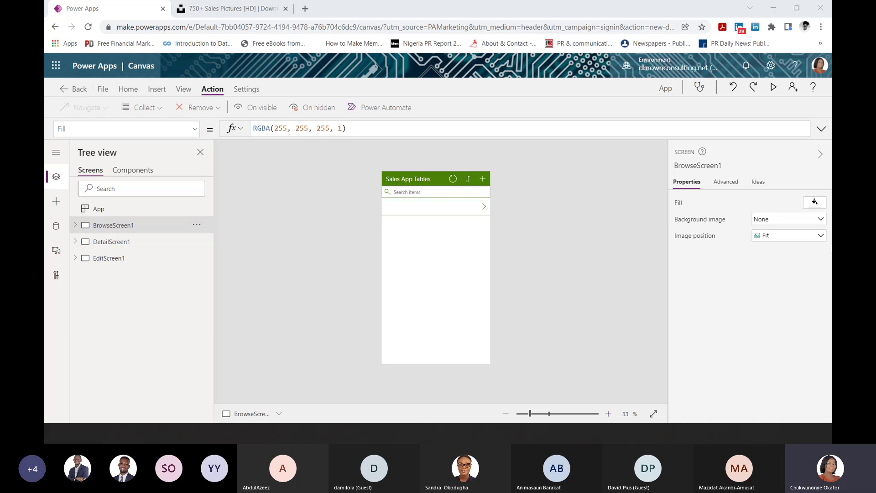
click(809, 219)
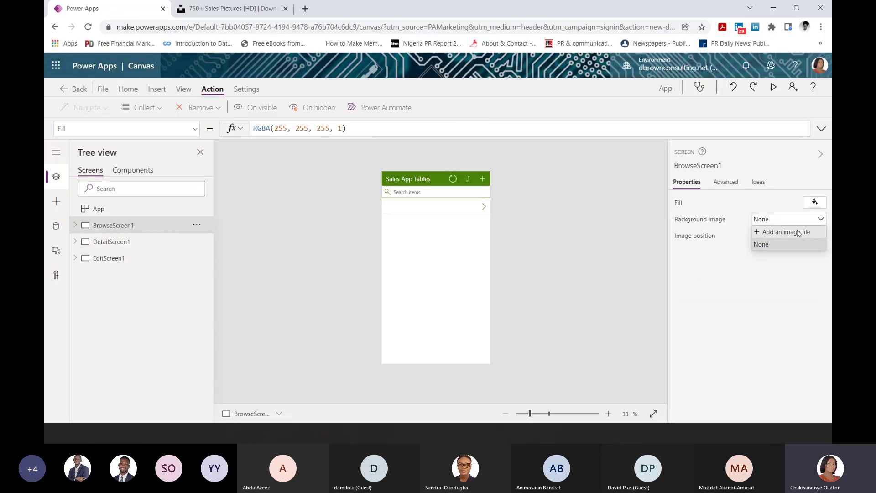
click(762, 242)
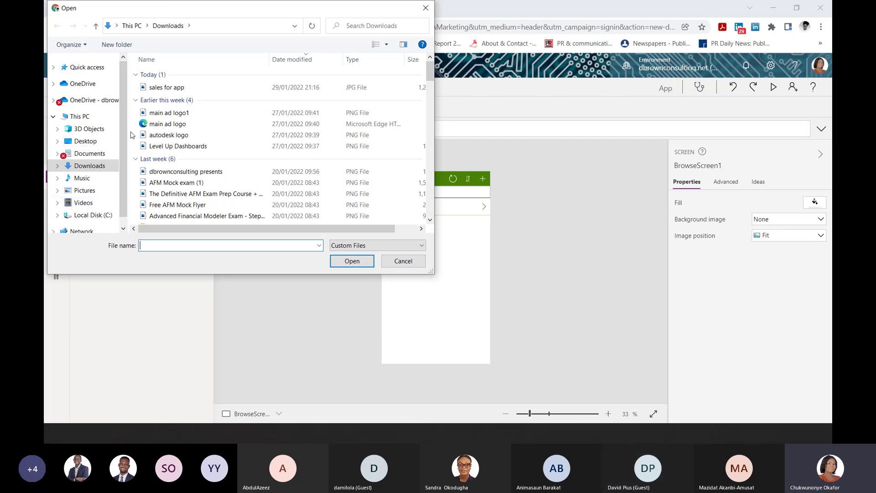
click(181, 91)
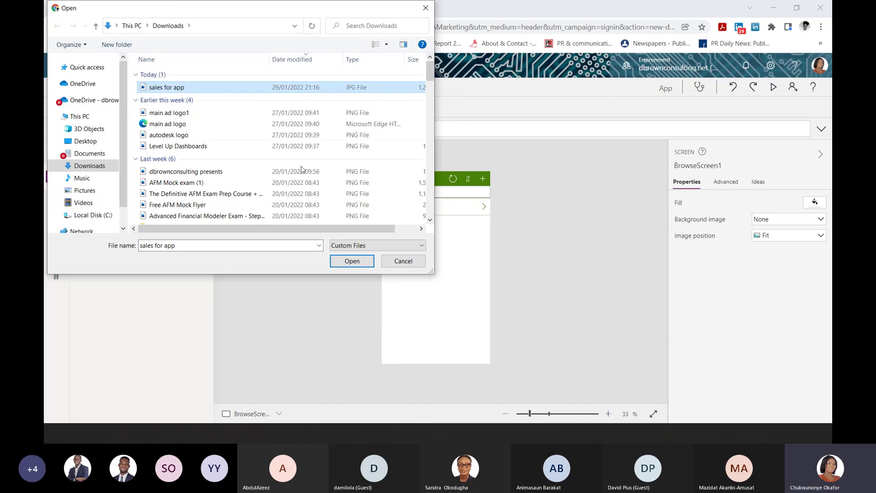
click(350, 263)
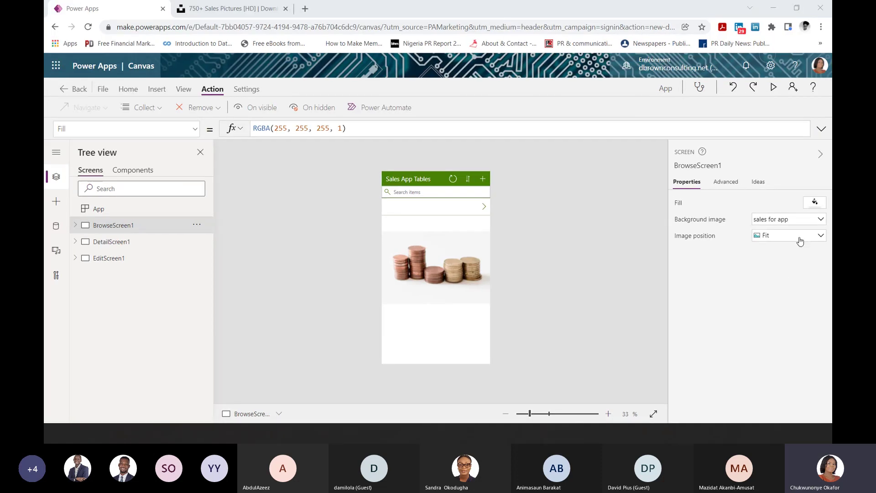
Try the Tile, Fill, Center, Stretch and Fit image positions for BrowseScreen1's background image.
click(800, 236)
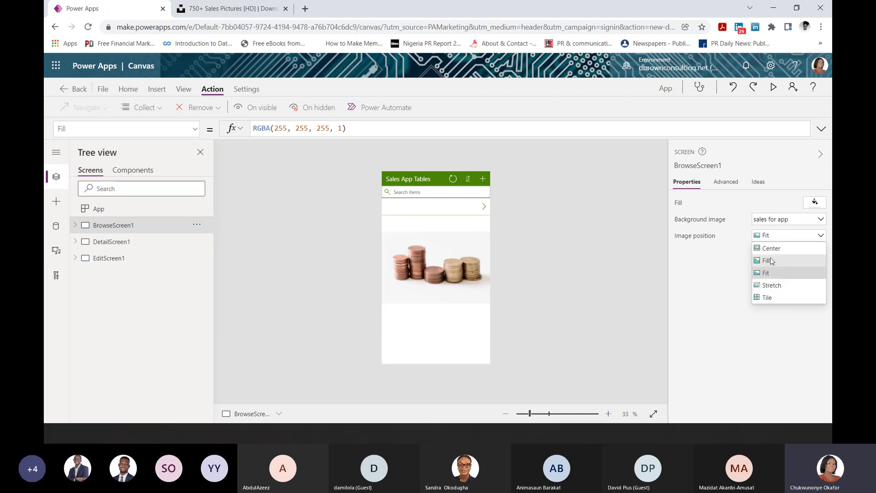
click(775, 299)
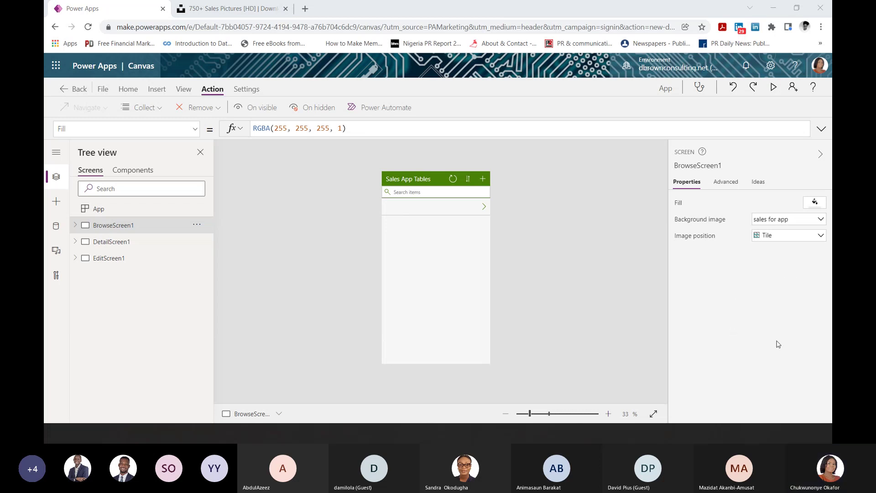
click(802, 234)
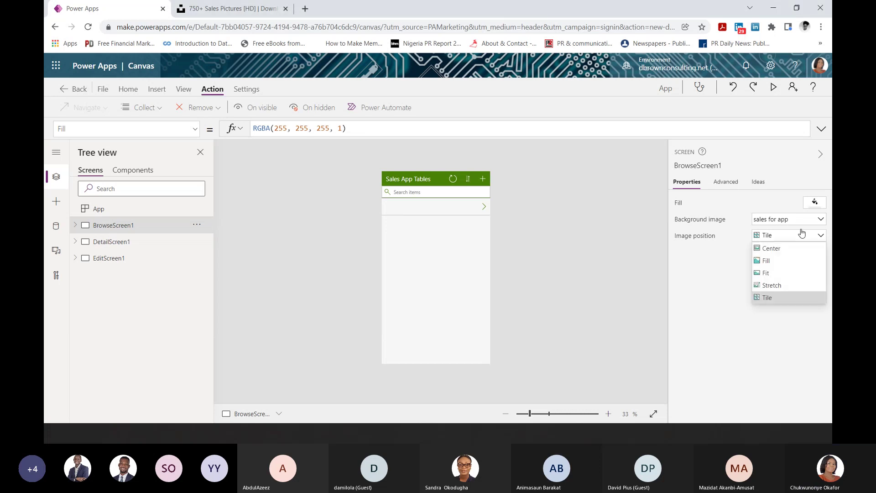
click(782, 267)
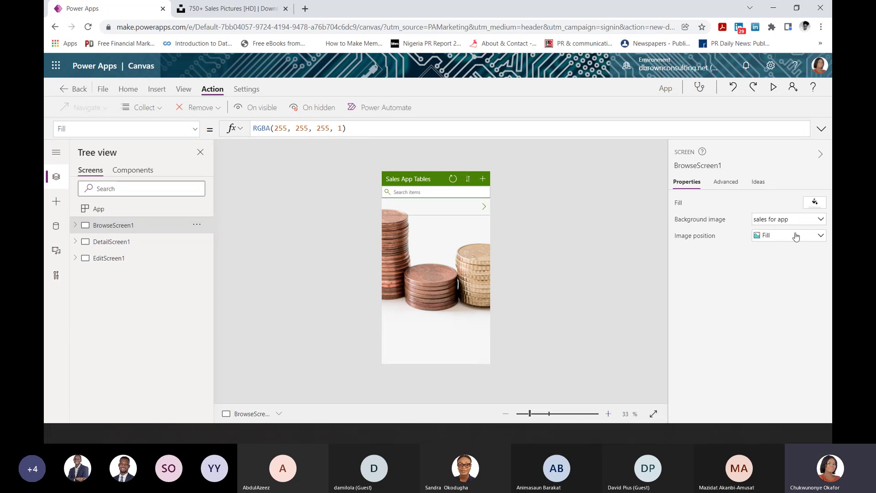
click(796, 236)
click(782, 252)
click(812, 237)
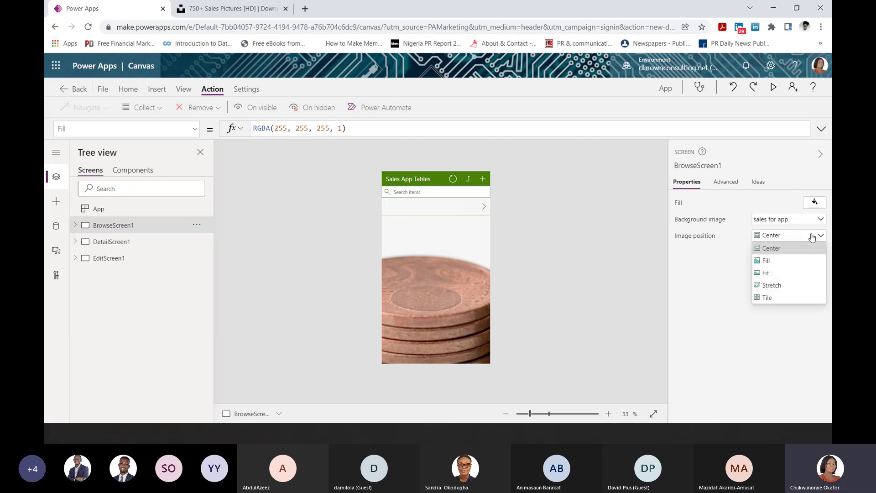
click(793, 286)
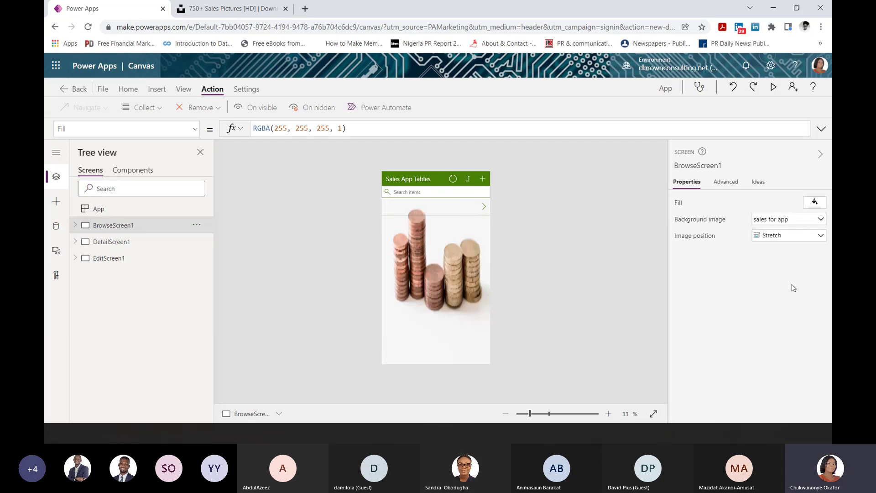
click(813, 238)
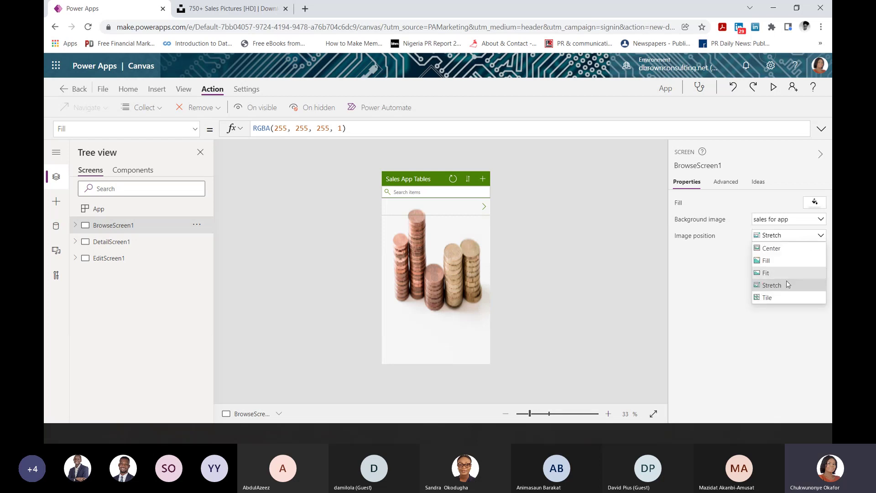
click(780, 295)
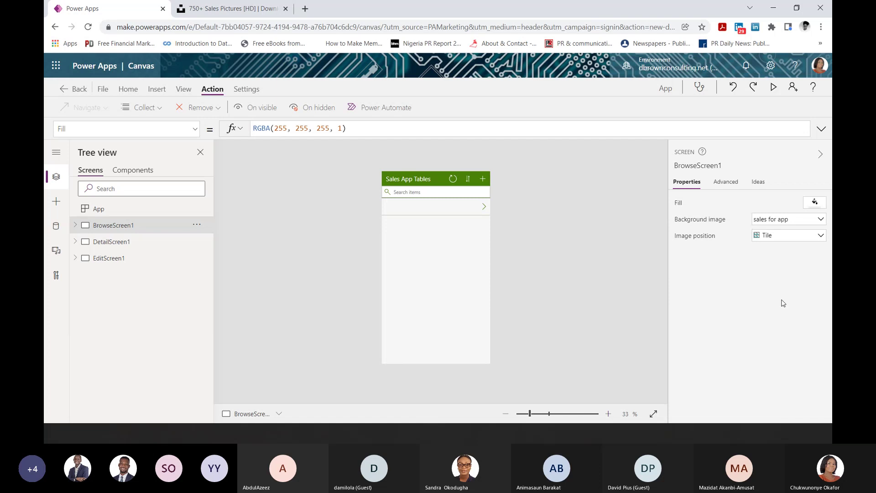
click(808, 241)
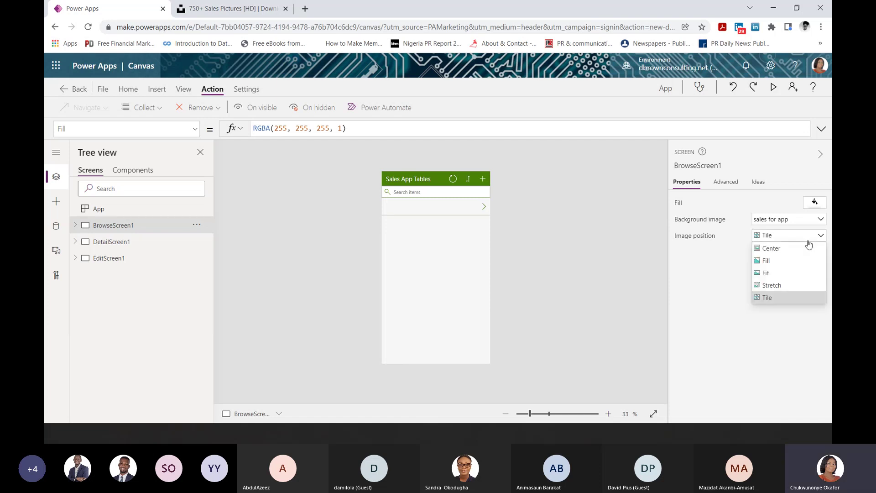
click(779, 273)
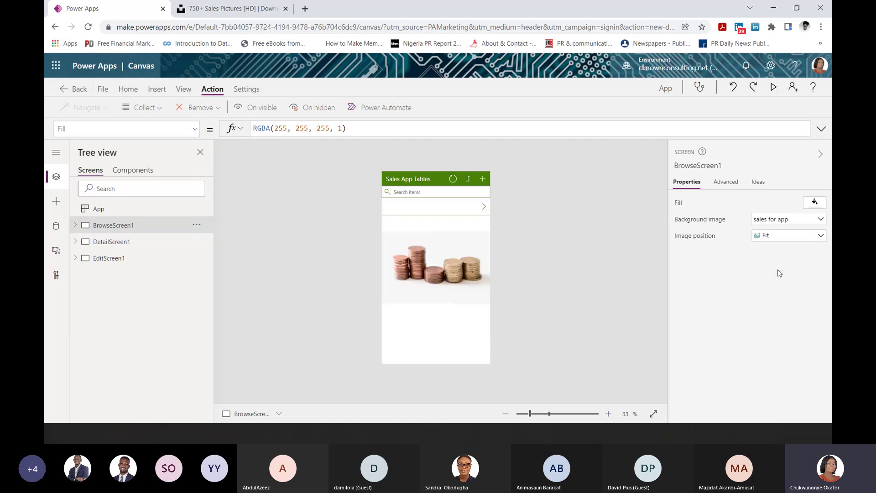
Set the image position of BrowseScreen1's background to Fill.
click(788, 236)
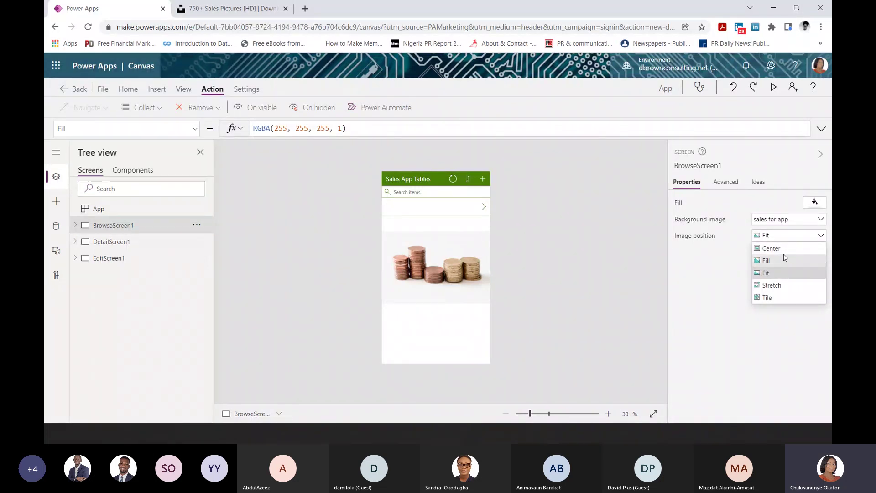
click(784, 255)
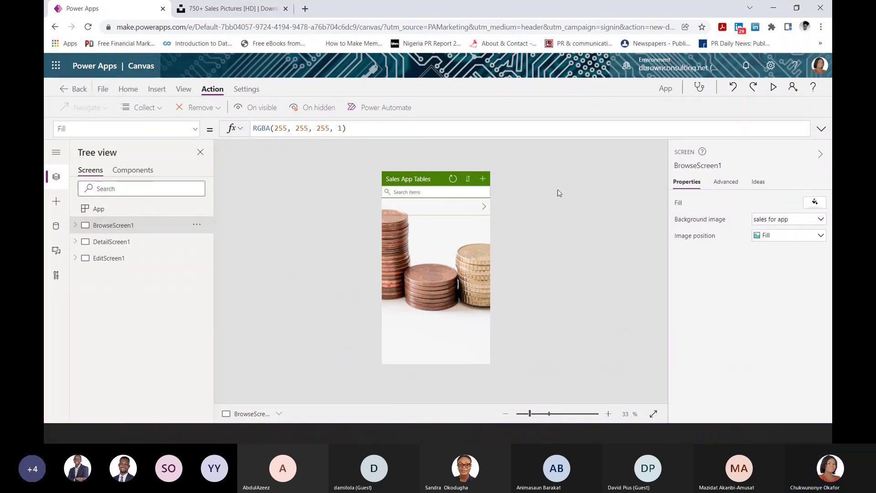
Expand BrowseScreen1 and examine its gallery, rectangle, search icon, search box, and the new item, refresh and sort icons one by one.
click(76, 231)
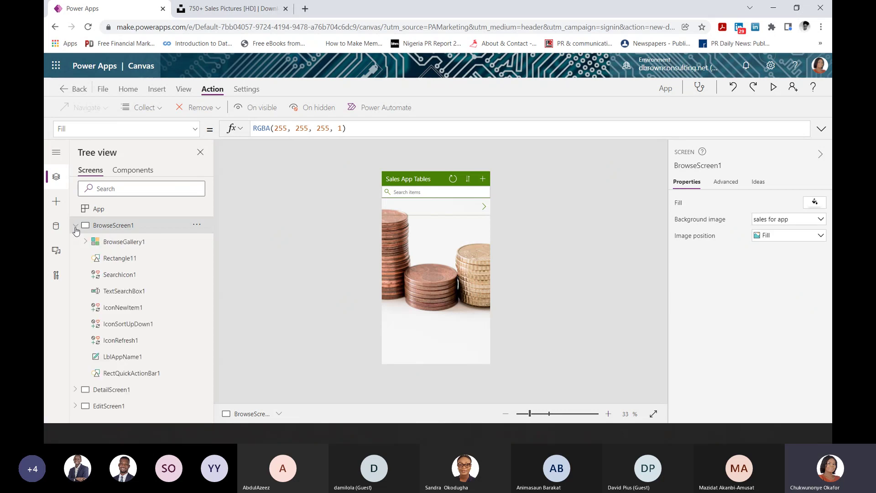
click(76, 228)
click(76, 228)
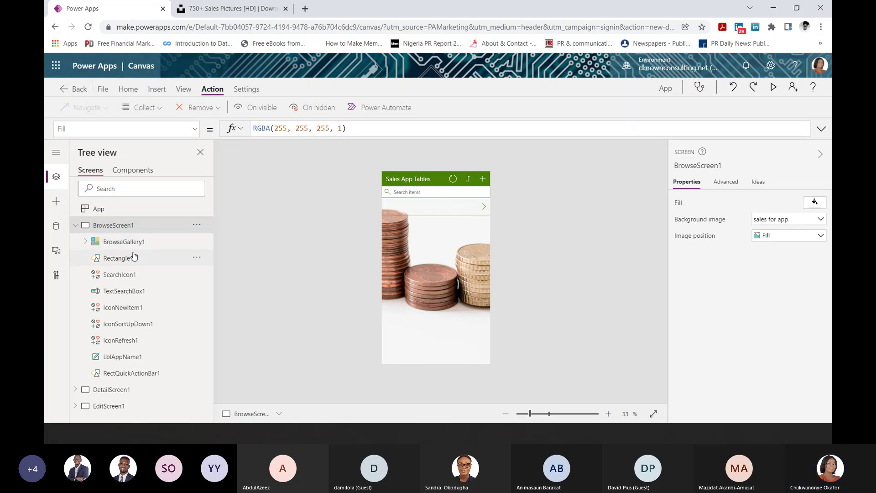
click(106, 242)
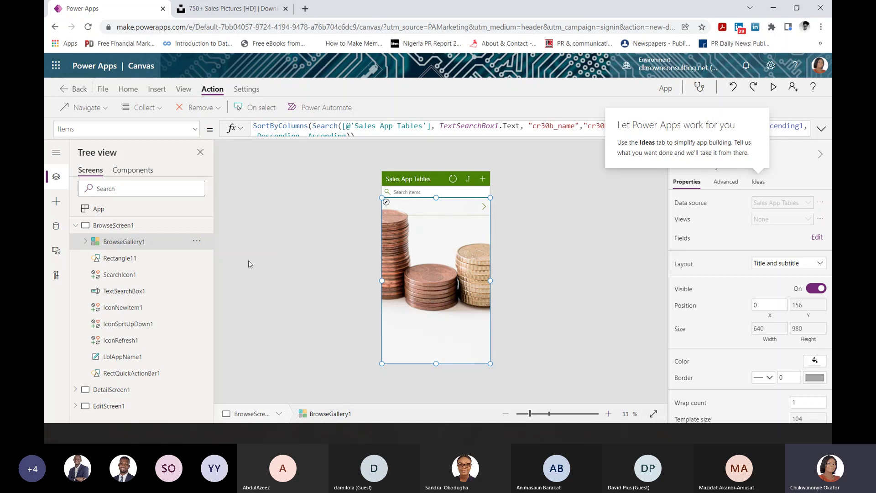
click(137, 259)
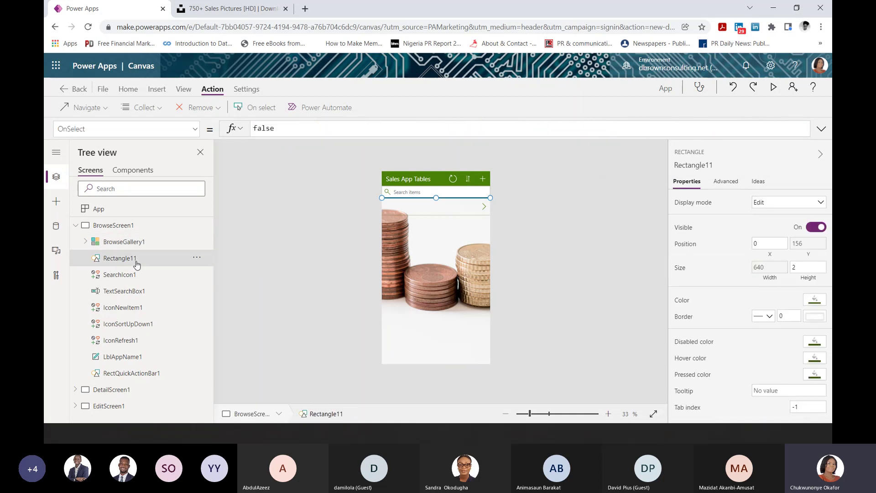
click(140, 280)
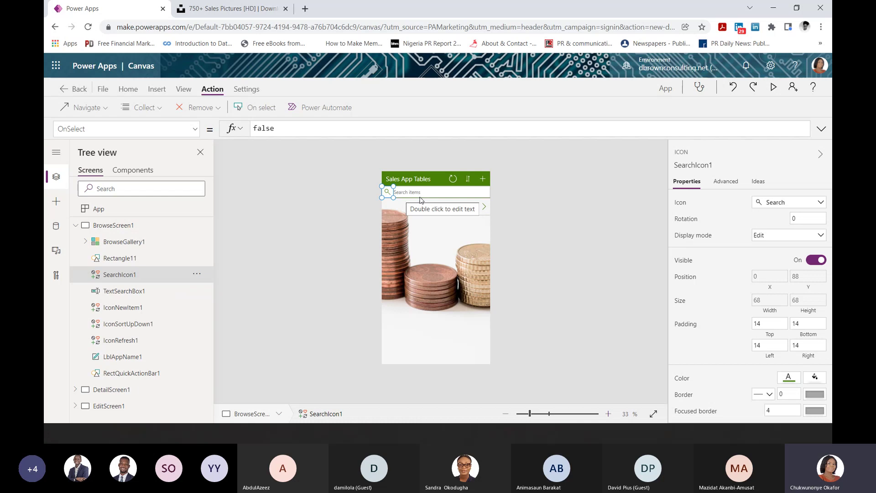
click(153, 298)
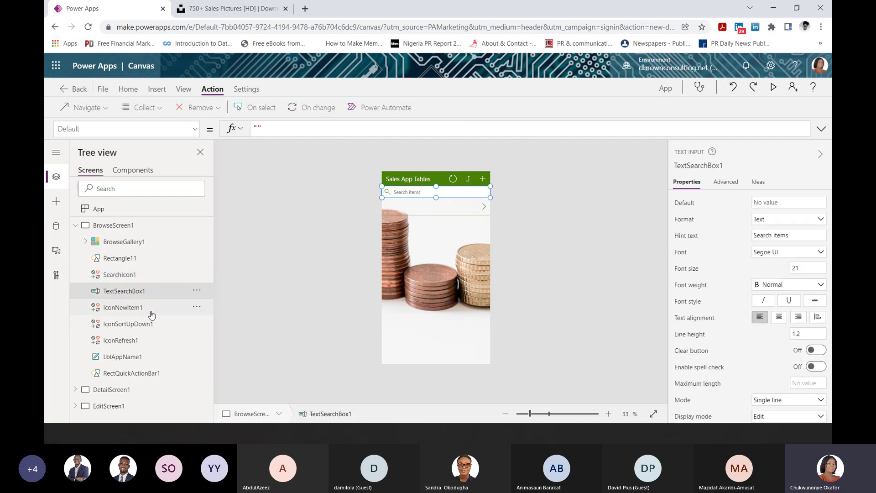
click(151, 308)
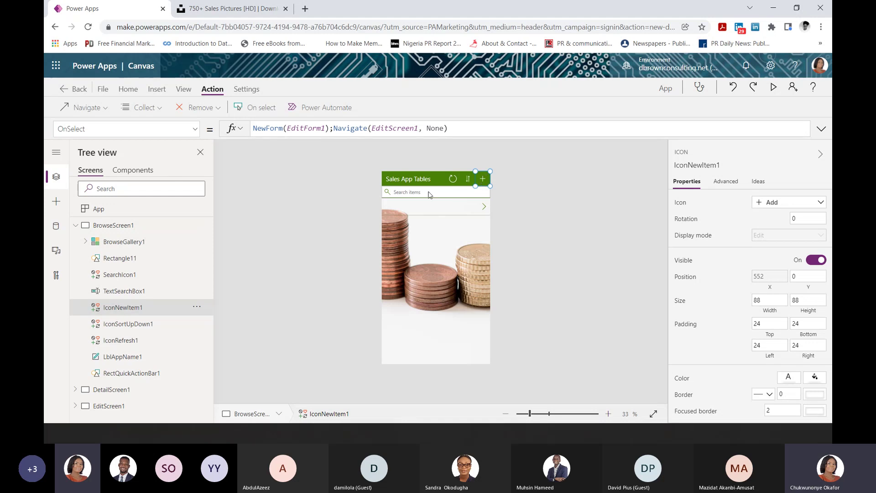
click(140, 341)
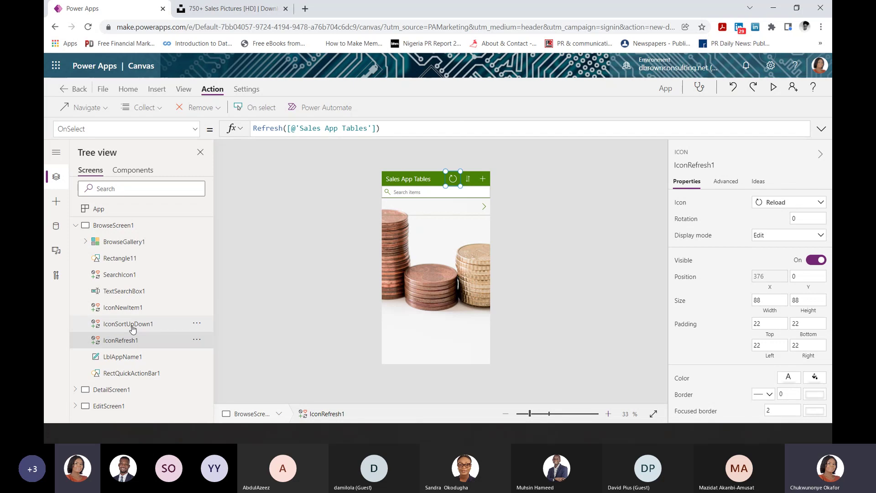
click(132, 327)
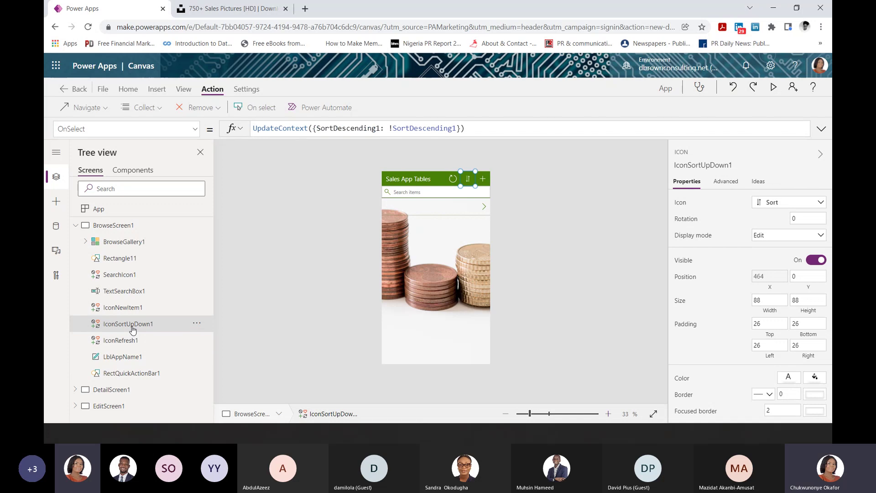
Change the text of the LblAppName1 header label on BrowseScreen1 to "Sales History".
click(135, 361)
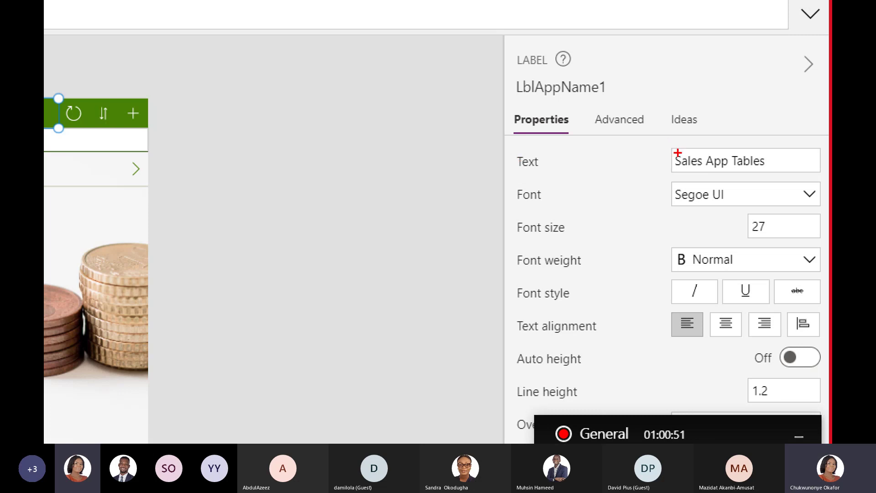
mouse_move(664, 147)
mouse_down()
mouse_move(742, 176)
mouse_move(822, 175)
mouse_up()
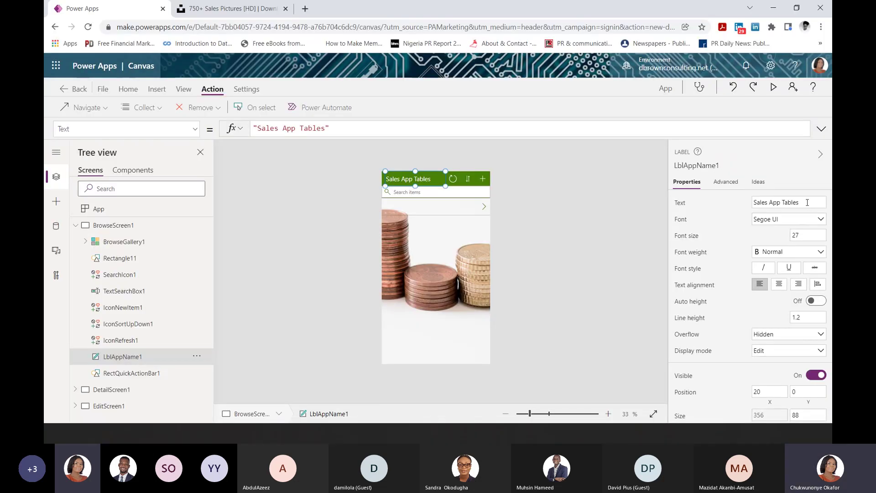
click(783, 161)
key(BackSpace)
key(BackSpace)
key(BackSpace)
key(BackSpace)
key(BackSpace)
key(BackSpace)
key(BackSpace)
key(BackSpace)
key(BackSpace)
key(BackSpace)
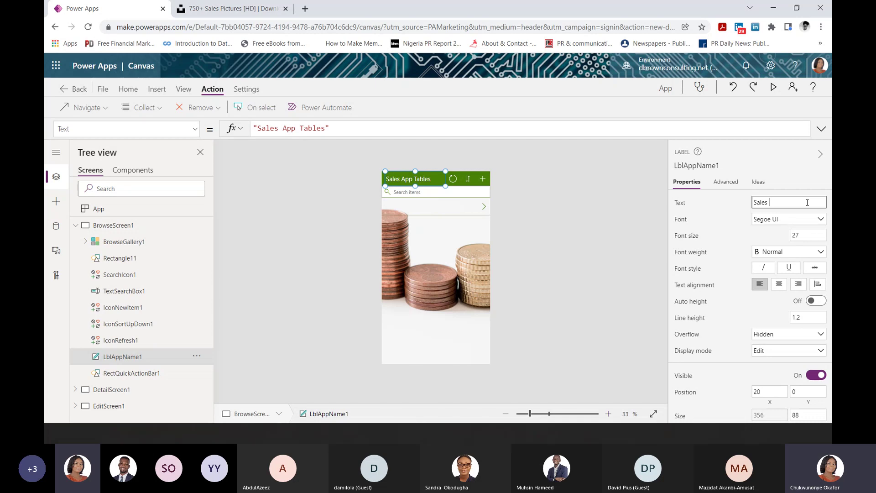
text(details)
key(BackSpace)
key(BackSpace)
key(BackSpace)
key(BackSpace)
key(BackSpace)
key(BackSpace)
key(BackSpace)
text(History)
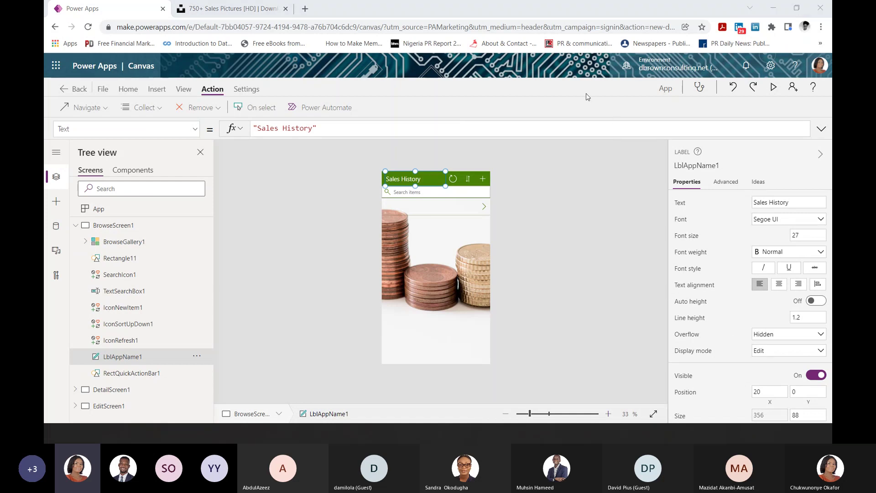
Set the font of the LblAppName1 header label to Georgia.
click(791, 225)
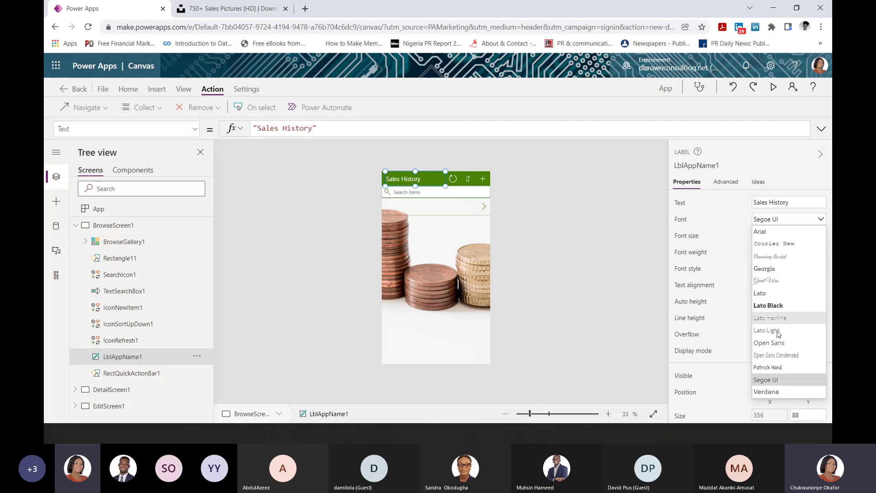
click(791, 270)
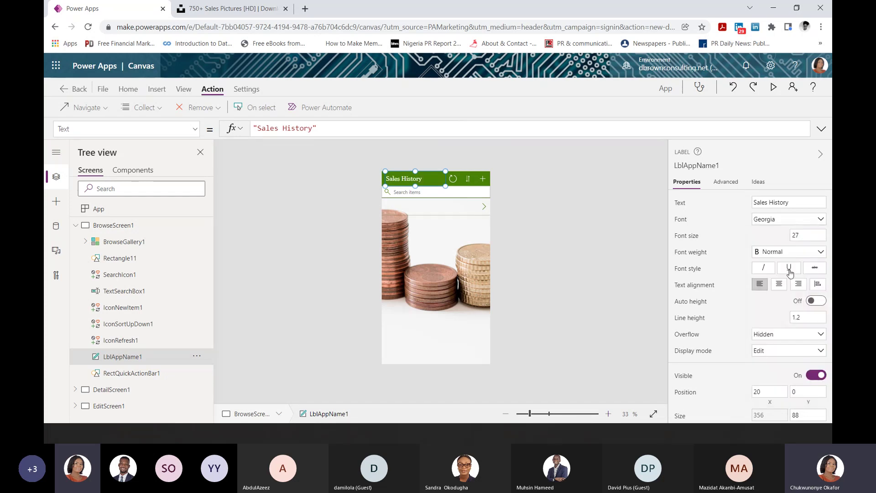
Set the font weight of the LblAppName1 header label to Bold, keep its text left-aligned, and review its remaining properties.
click(809, 253)
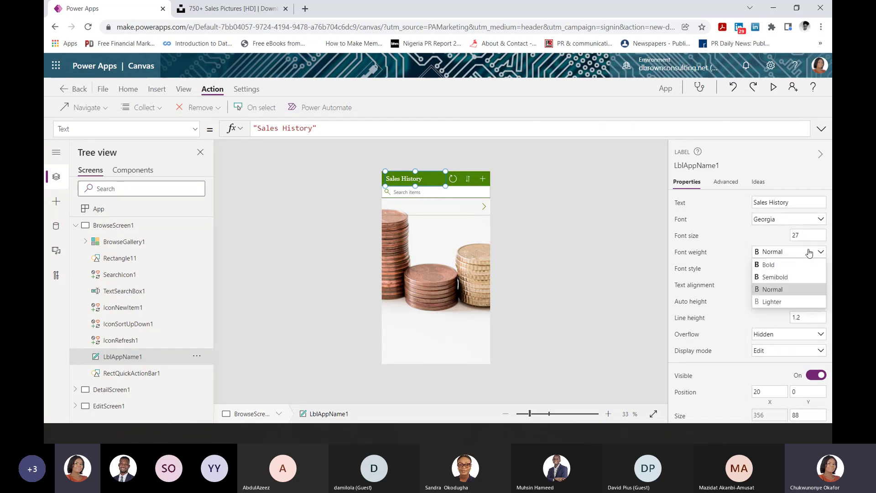
click(781, 268)
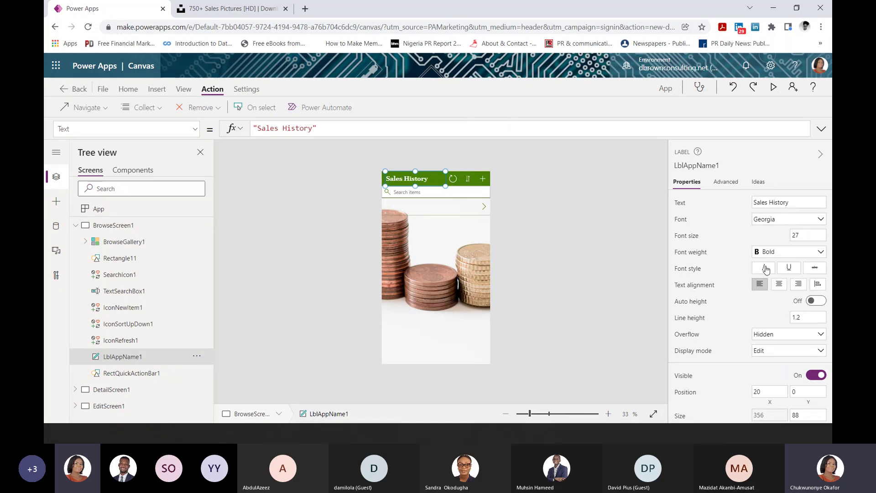
click(778, 291)
click(759, 285)
drag(829, 283, 831, 393)
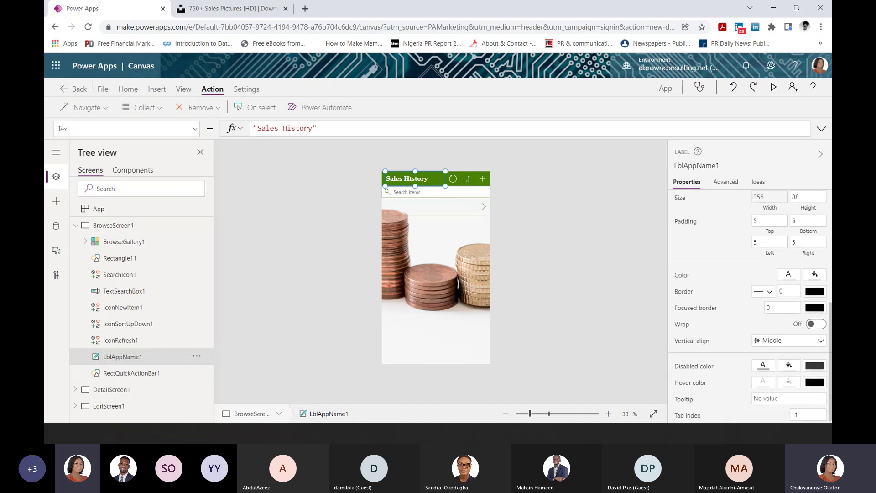
drag(832, 393, 831, 286)
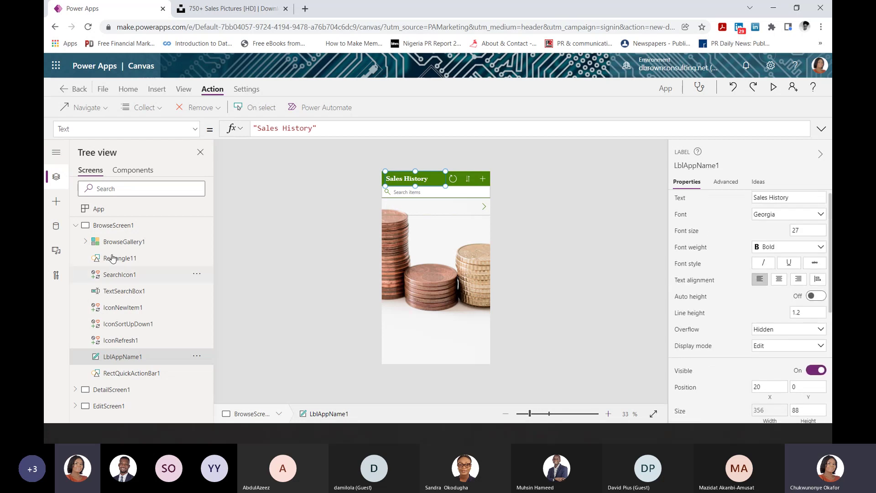
Remove the Created On field from DetailForm1 on DetailScreen1.
click(75, 225)
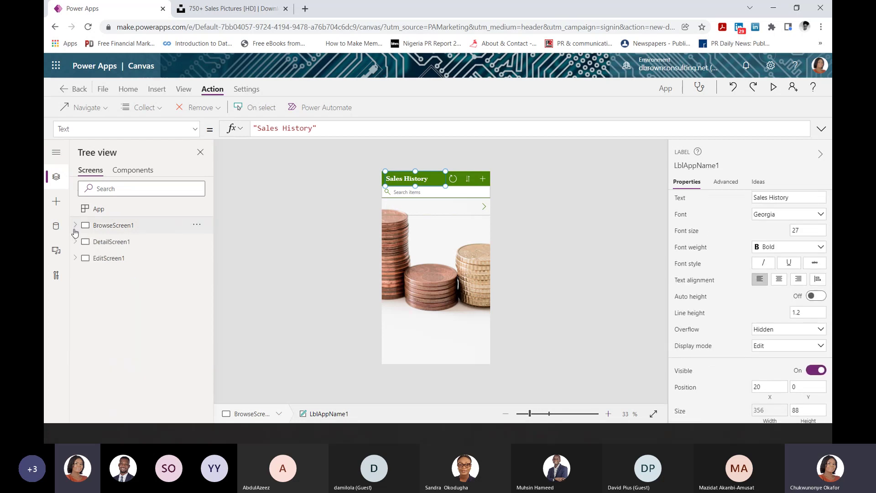
click(76, 242)
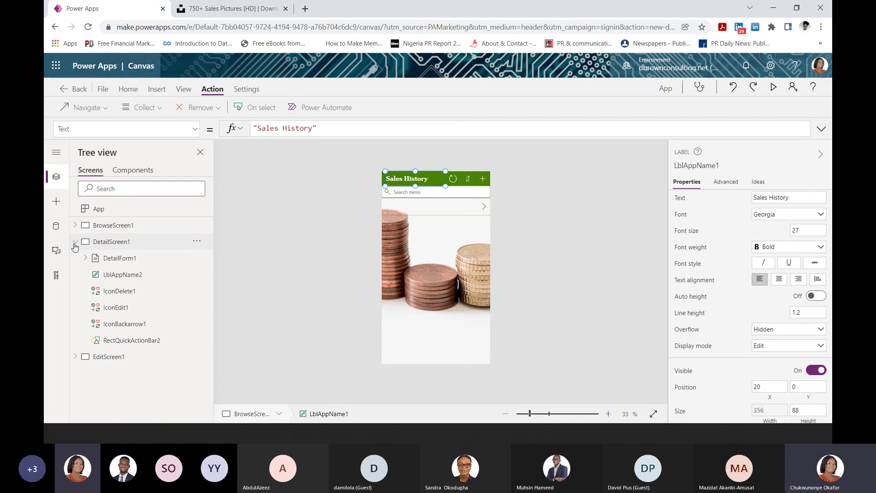
click(114, 240)
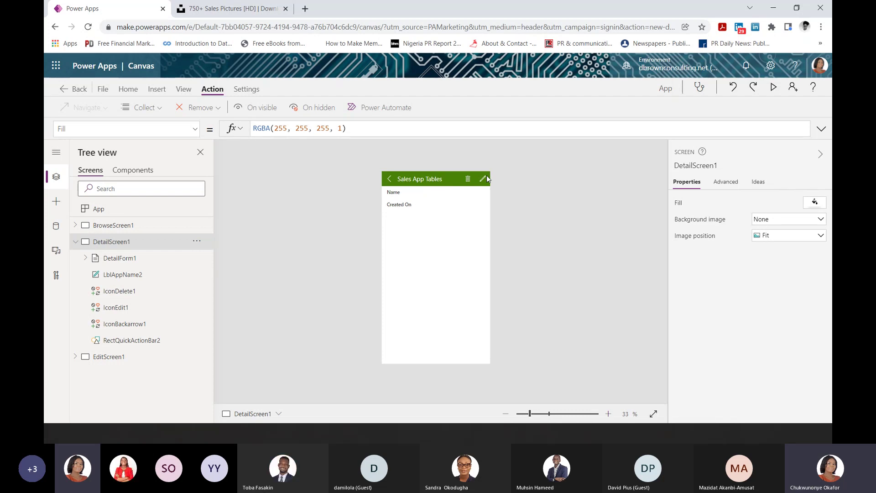
click(128, 260)
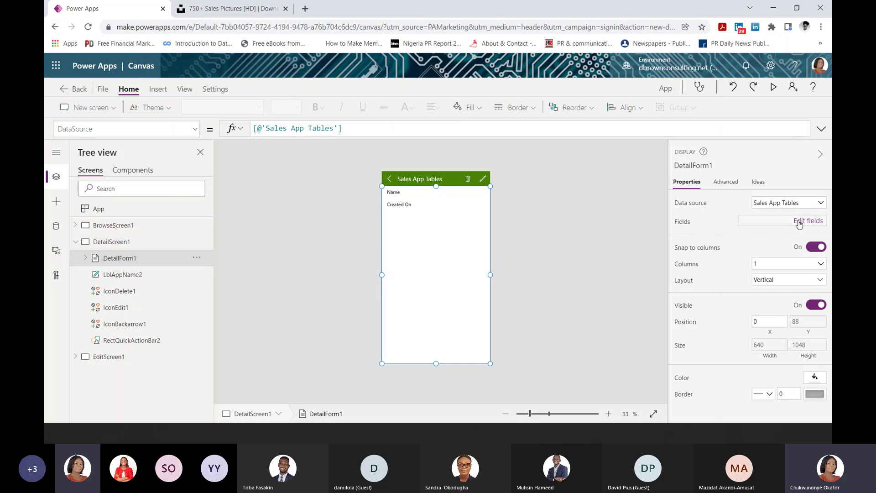
click(799, 223)
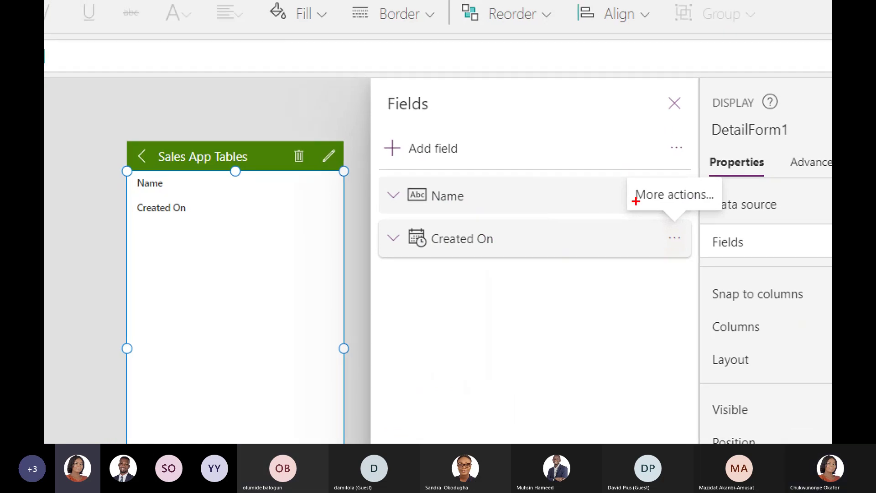
drag(659, 223, 695, 256)
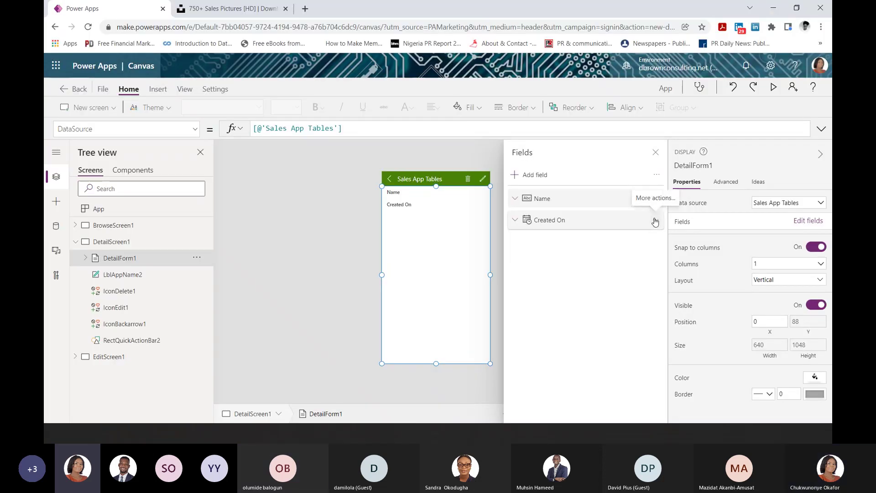
click(655, 222)
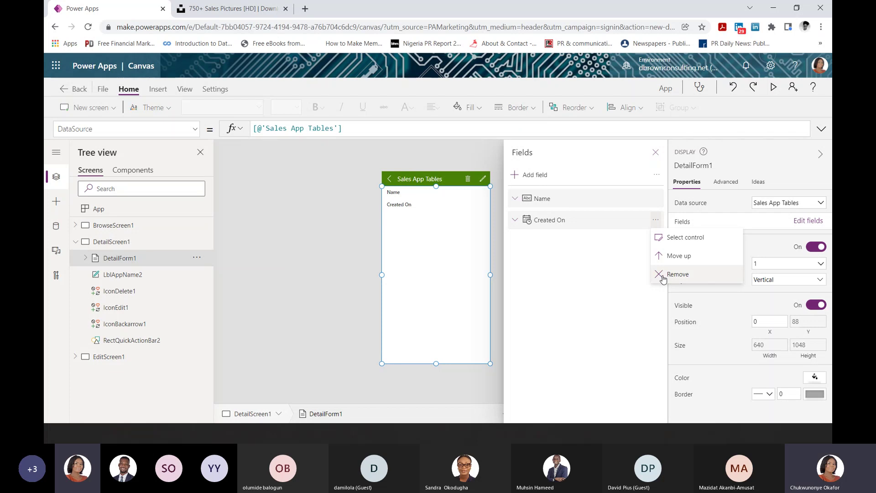
click(677, 274)
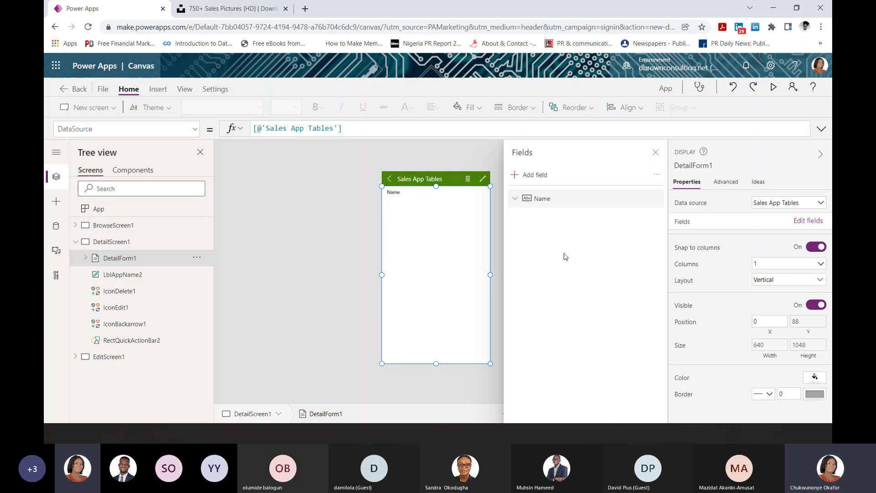
Add the Receipt ID, Products and Amount fields to DetailForm1.
click(525, 178)
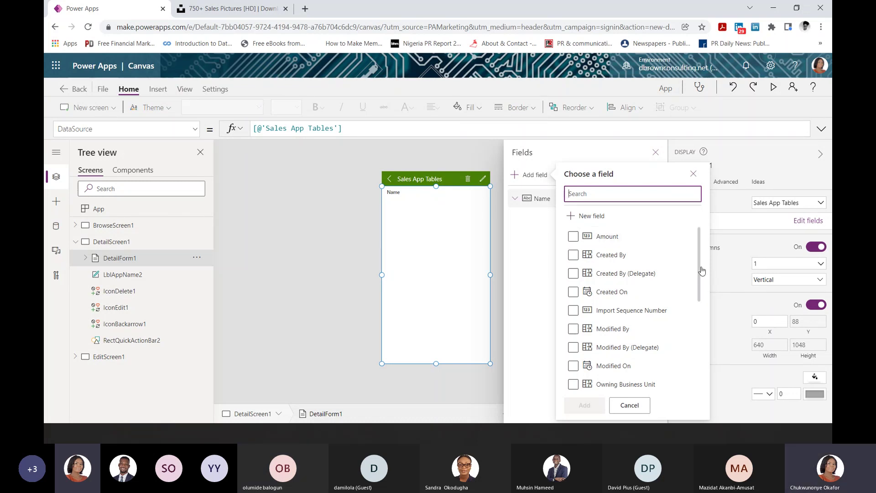
scroll(700, 271, down, 3)
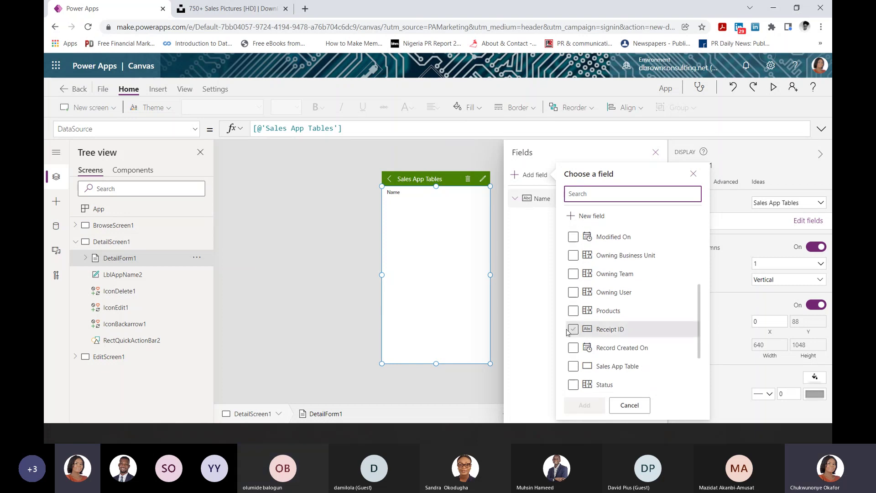
click(571, 329)
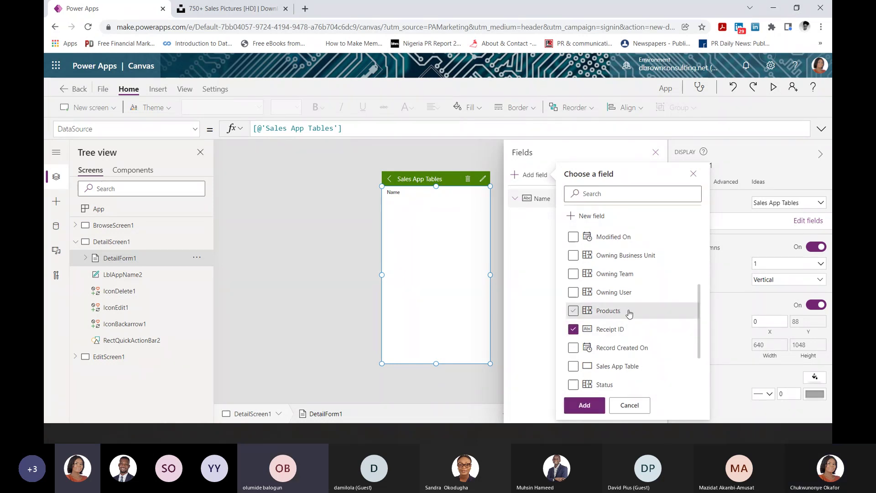
click(574, 313)
drag(697, 306, 699, 241)
click(573, 237)
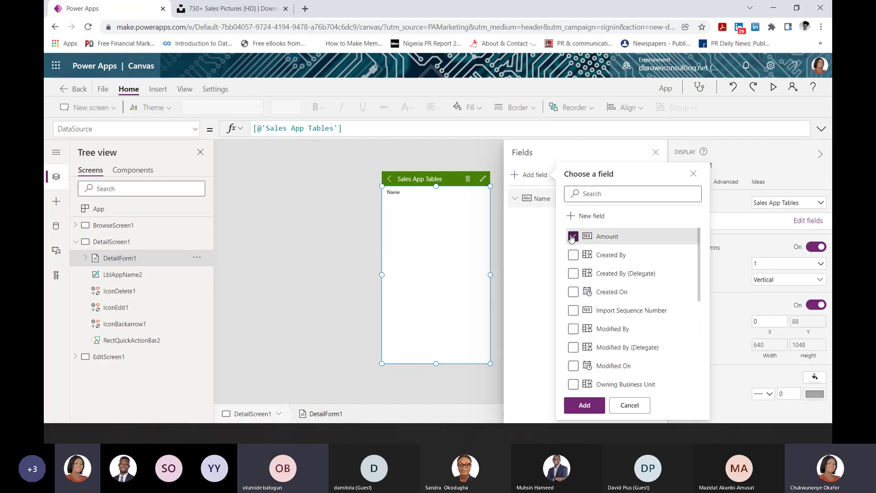
drag(700, 253, 697, 347)
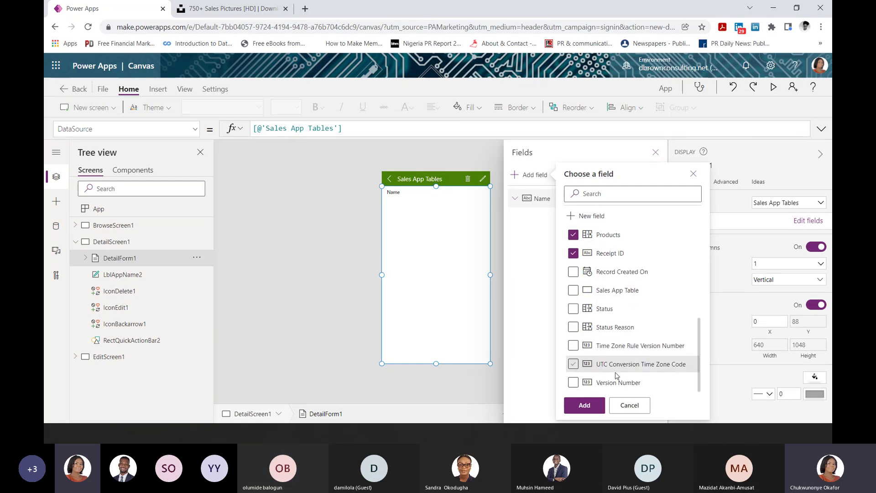
click(584, 411)
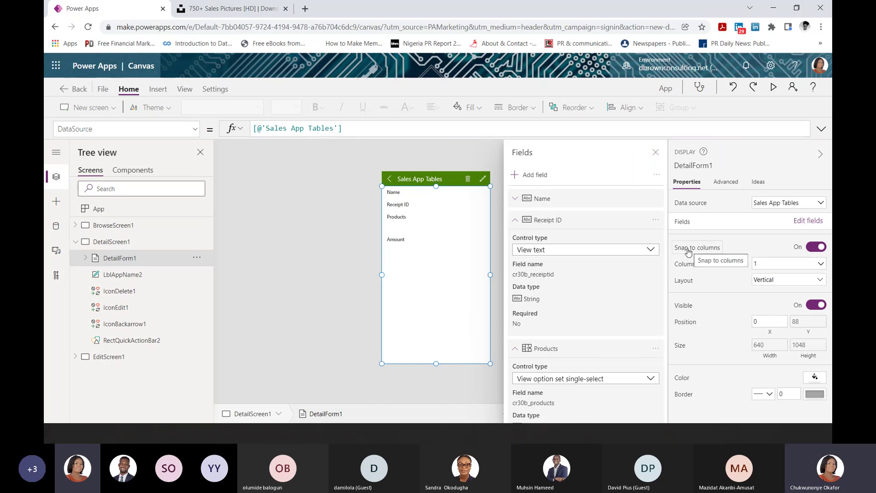
Collapse all field cards of DetailForm1 and reorder its fields as Name, Receipt ID, Amount, Products.
click(657, 177)
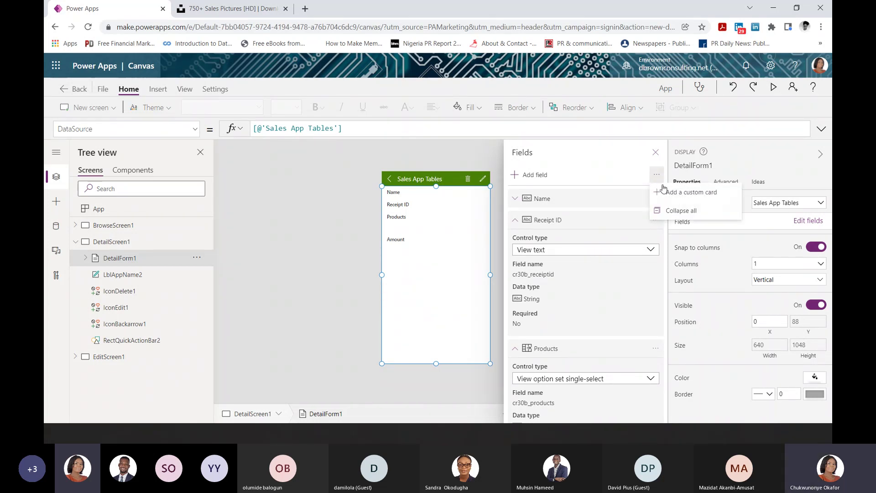
click(672, 212)
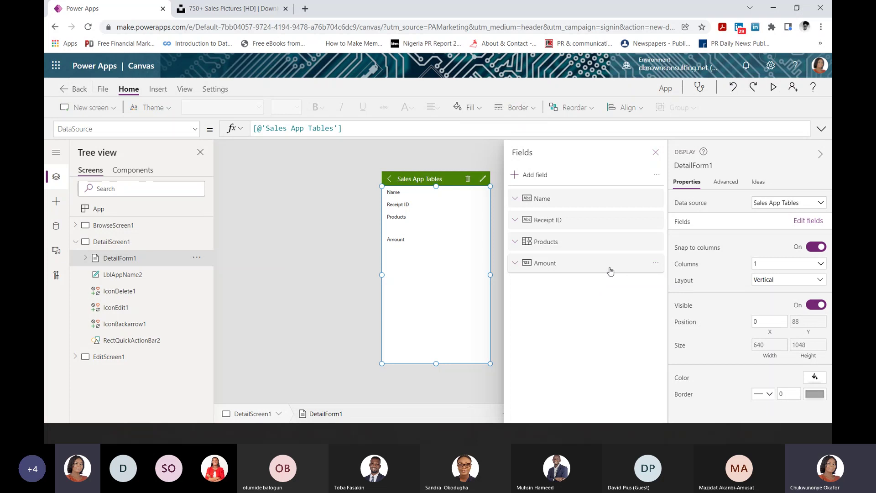
drag(611, 271, 601, 221)
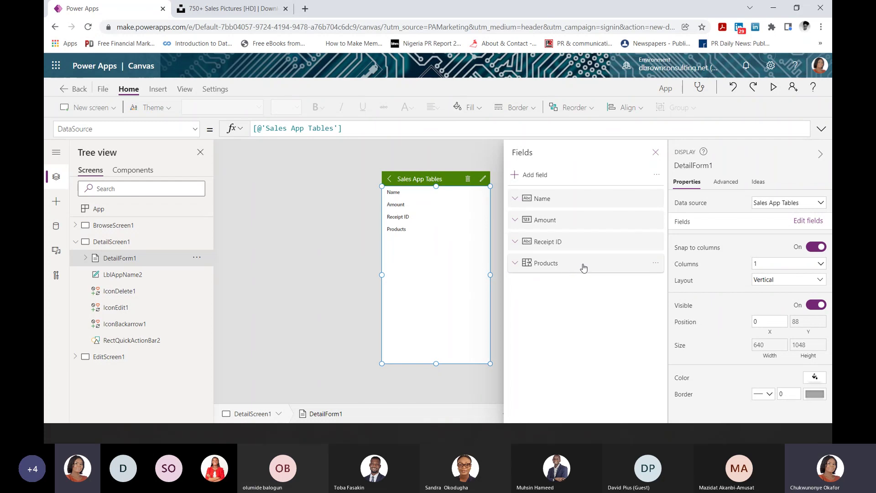
click(564, 246)
click(565, 246)
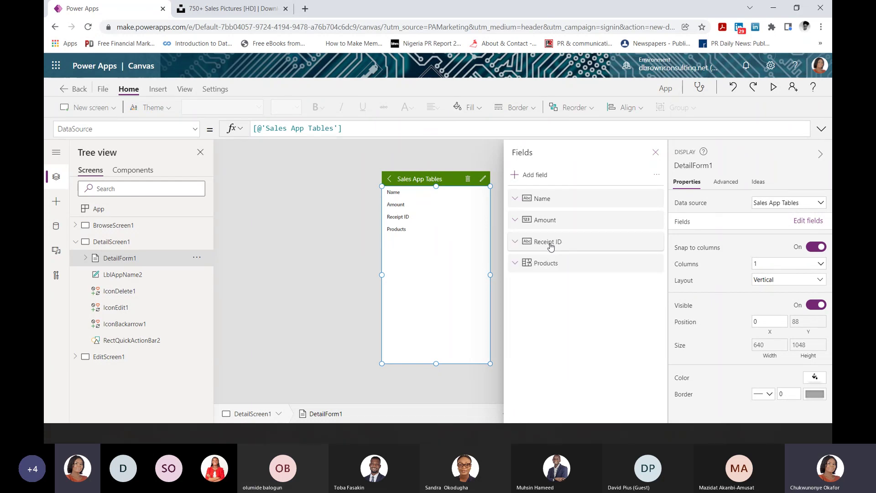
drag(551, 246, 582, 264)
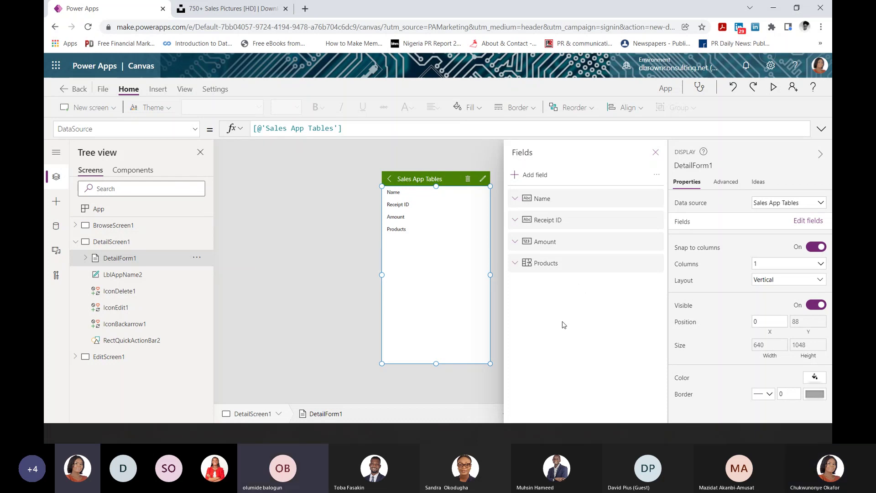
click(654, 153)
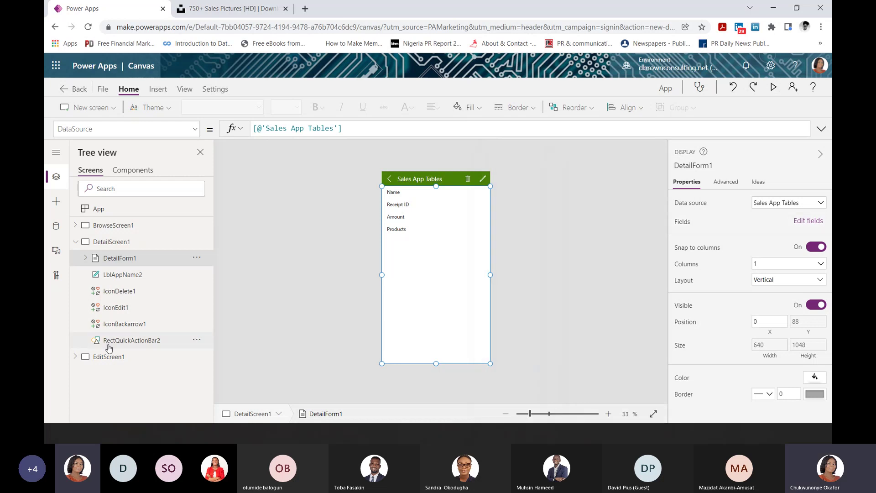
Change the text of the LblAppName2 header label on DetailScreen1 to "Sales Details".
click(123, 276)
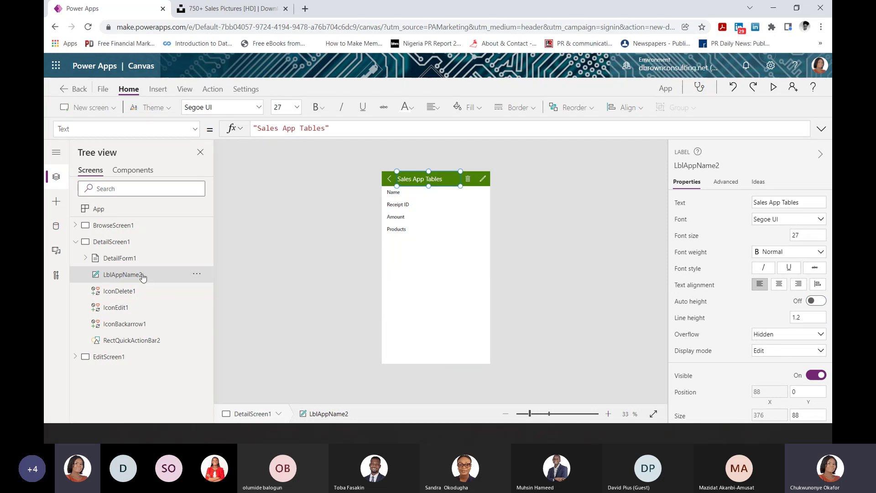
mouse_move(711, 166)
drag(805, 203, 753, 210)
key(BackSpace)
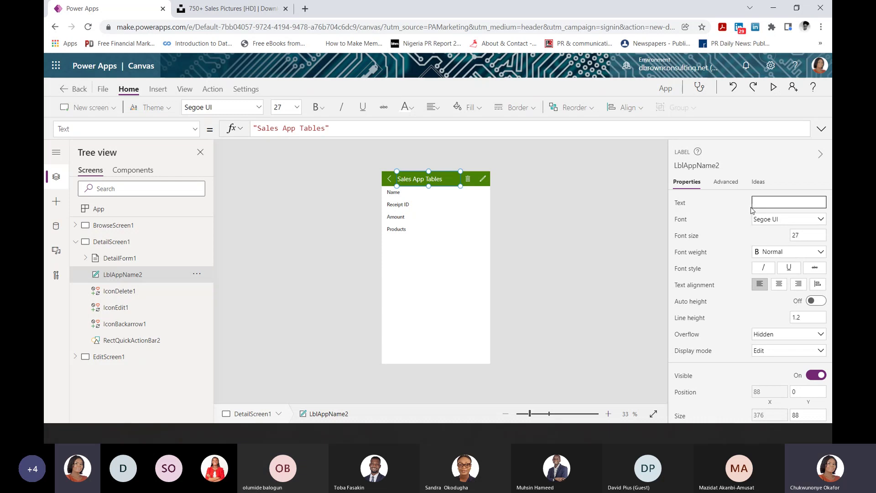
text(Sales Detail)
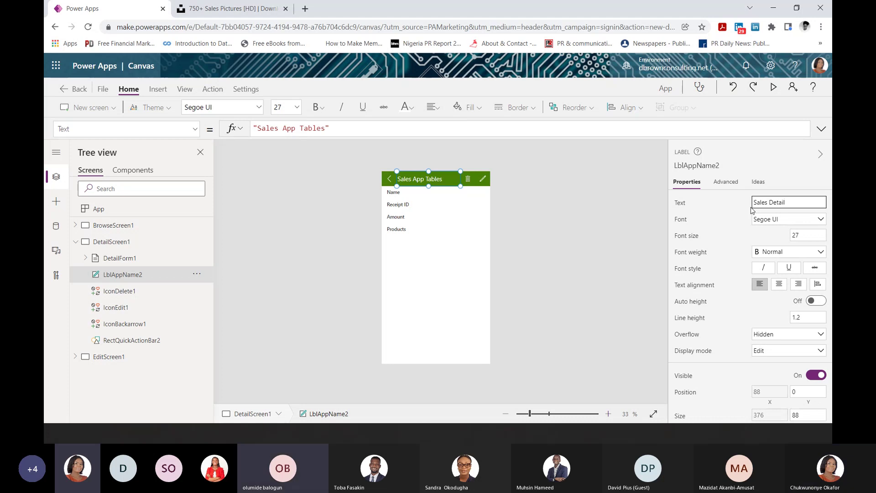
text(s)
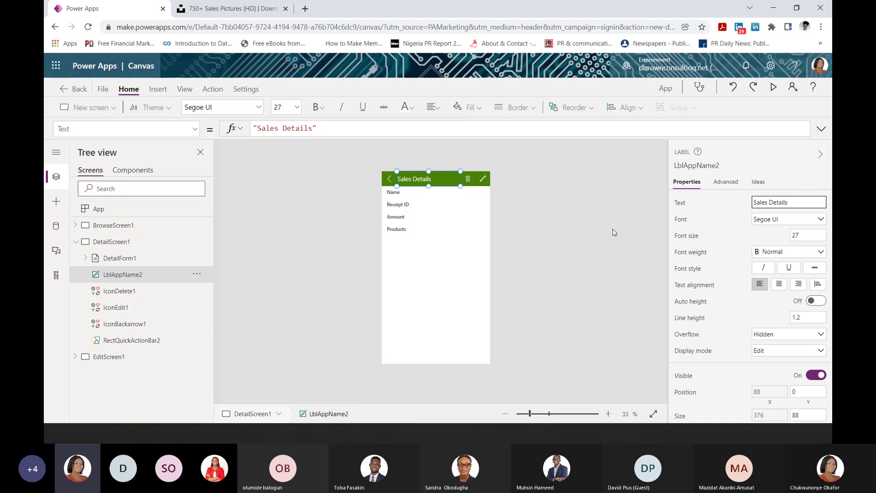
Set the font of the LblAppName2 header label to Georgia and its font weight to Bold.
click(761, 221)
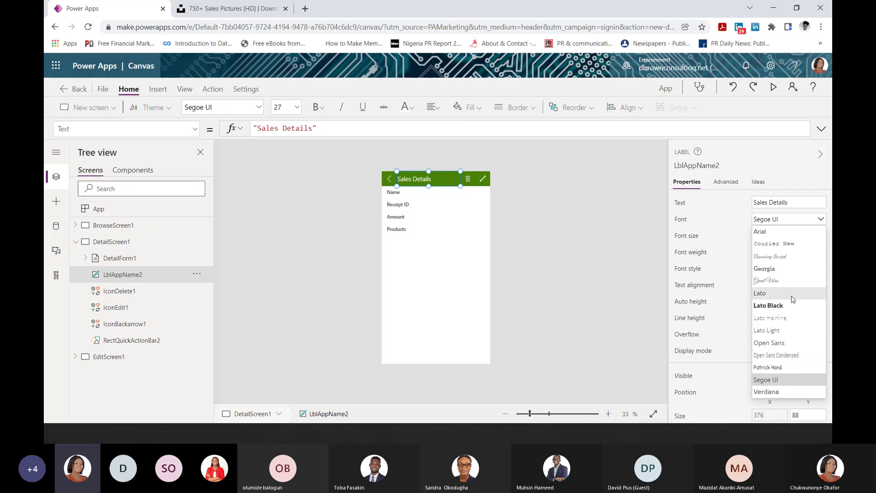
click(790, 269)
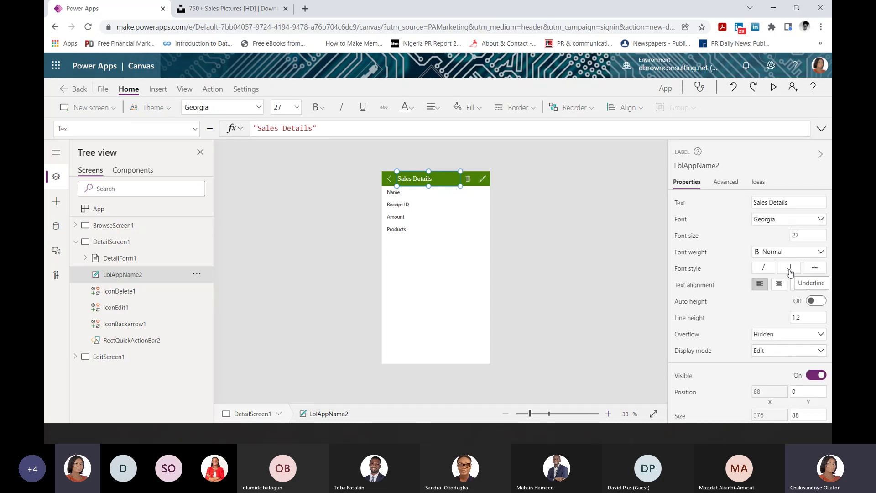
click(822, 252)
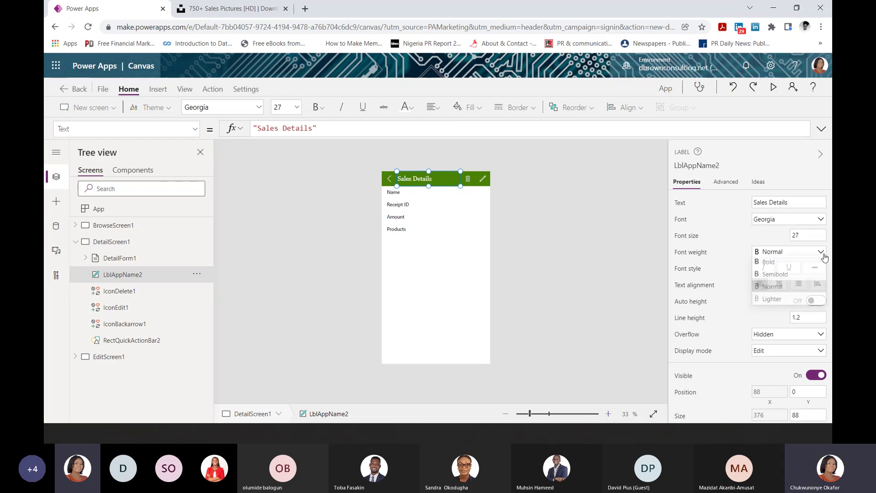
click(787, 269)
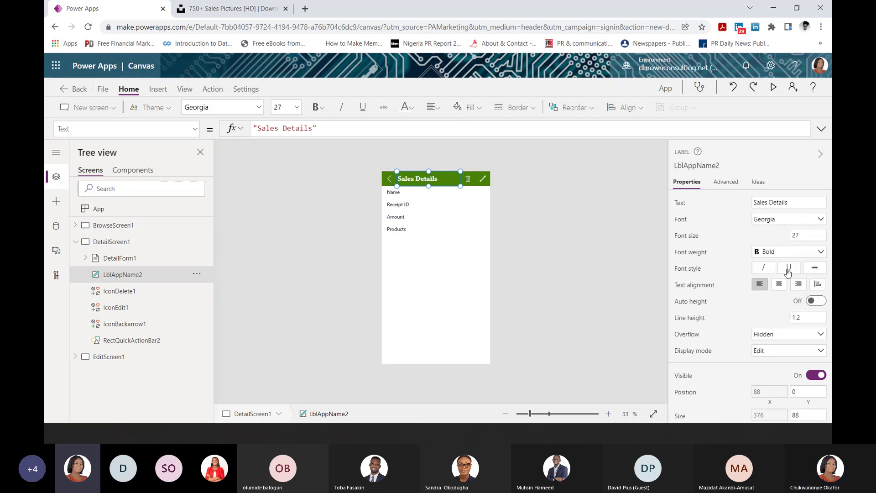
click(556, 295)
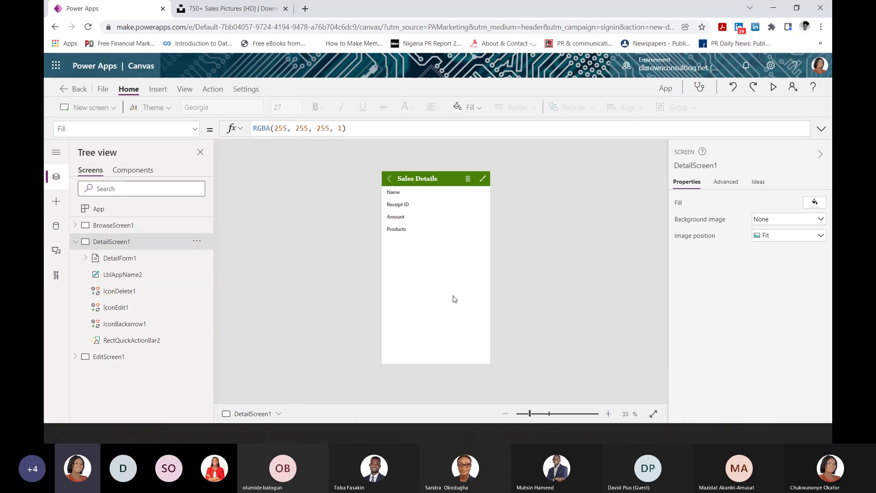
Collapse DetailScreen1 and open EditScreen1 with its list of controls expanded.
click(76, 242)
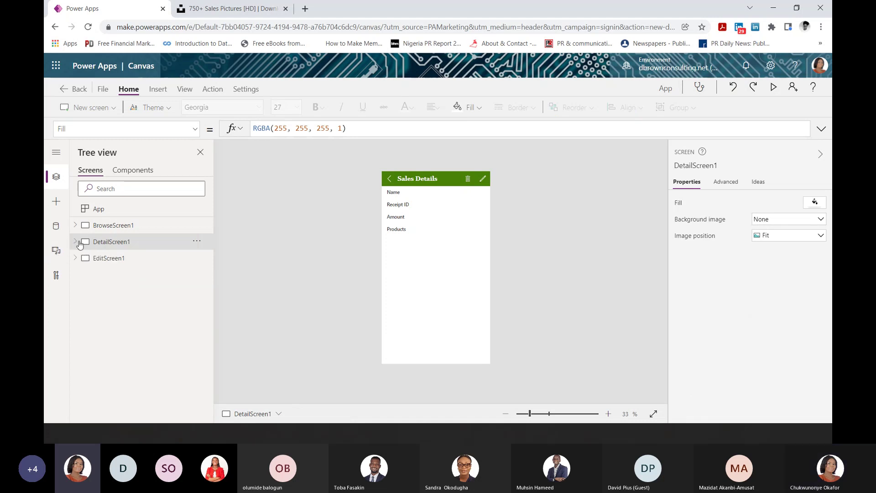
click(92, 262)
click(76, 259)
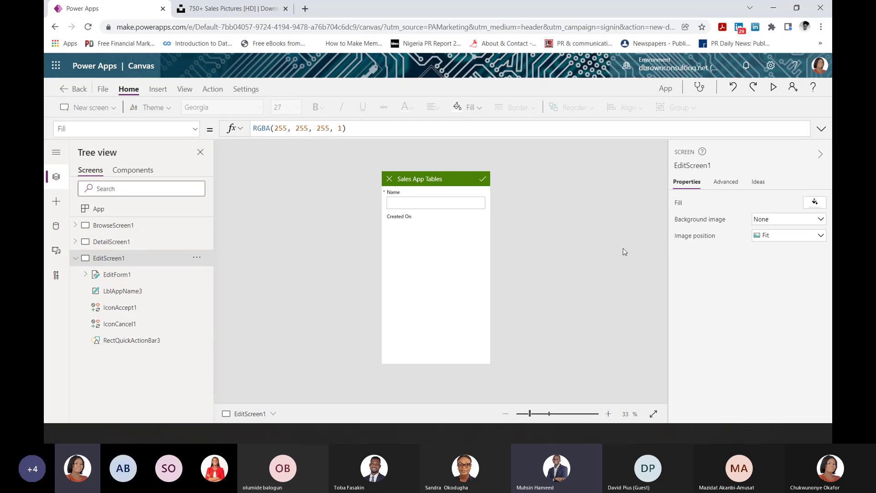
Minimize the browser, end the slide show, switch to the General meeting in Microsoft Teams and stop sharing the screen.
click(774, 7)
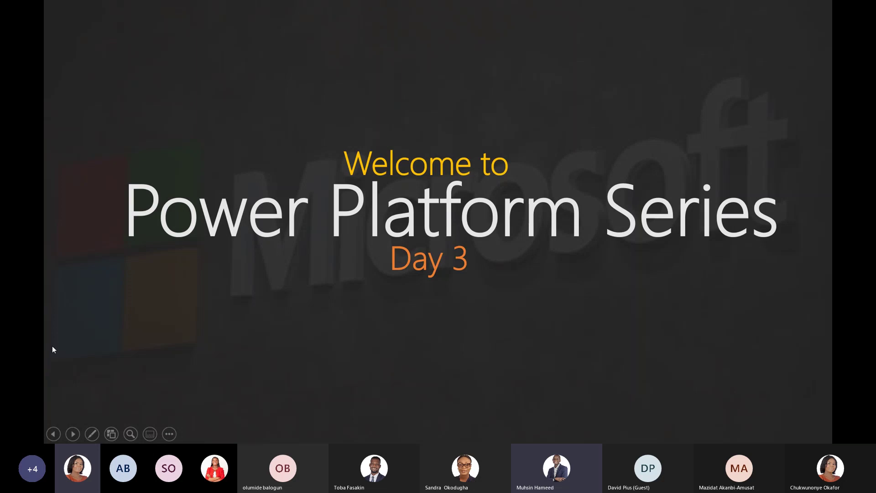
key(Escape)
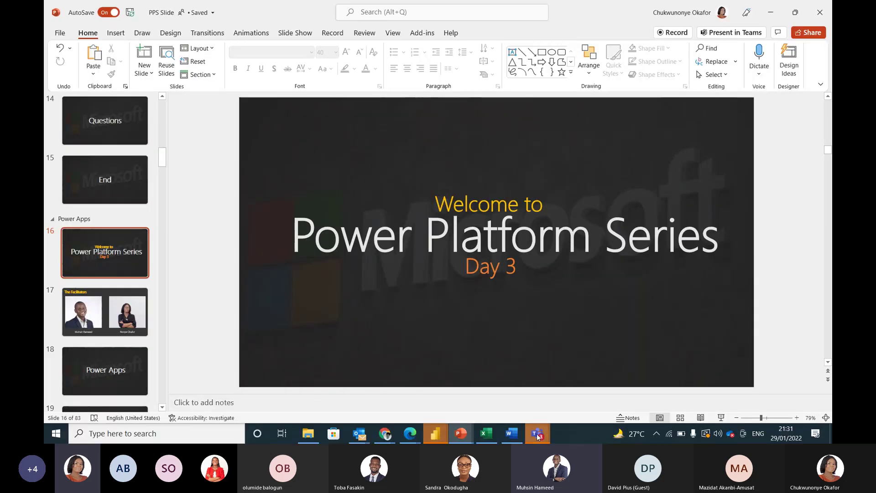
mouse_move(538, 437)
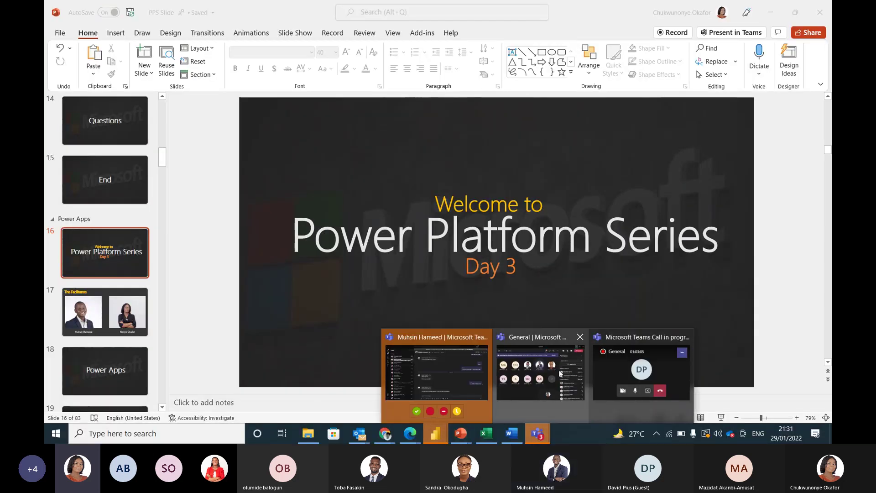
click(561, 373)
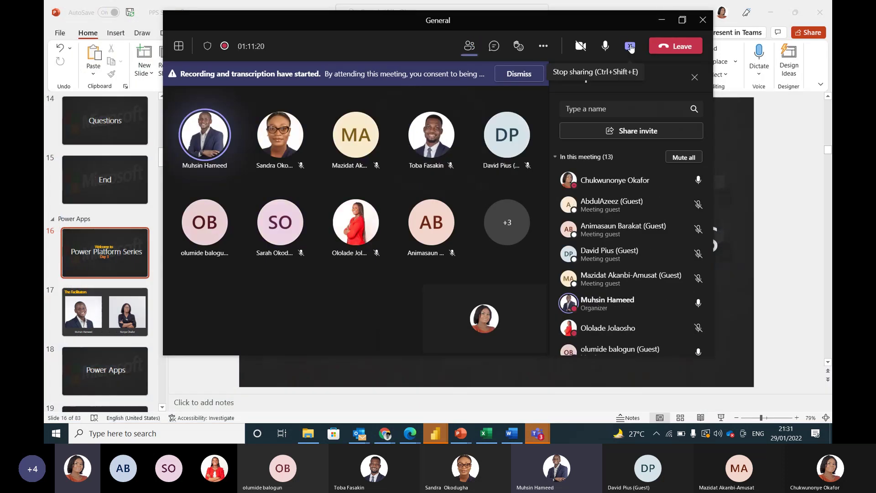
click(630, 47)
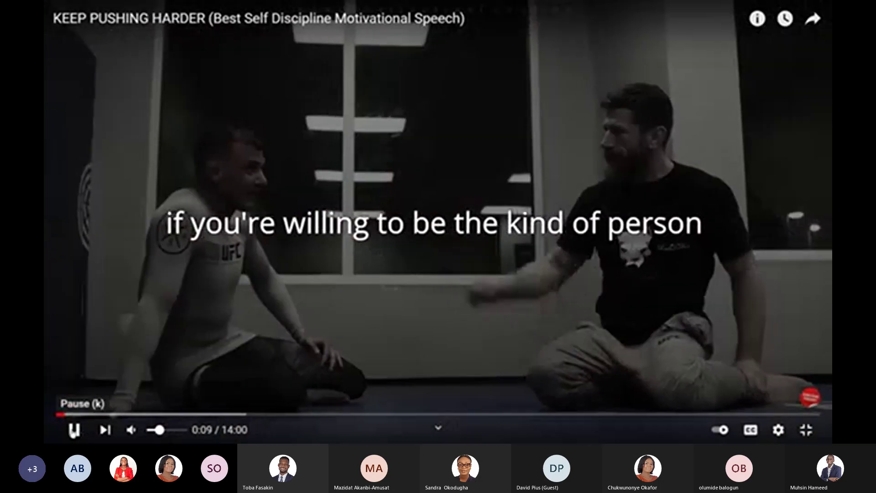
Pause the "KEEP PUSHING HARDER" video and switch to the Teams meeting to stop sharing the screen.
click(74, 429)
mouse_move(722, 375)
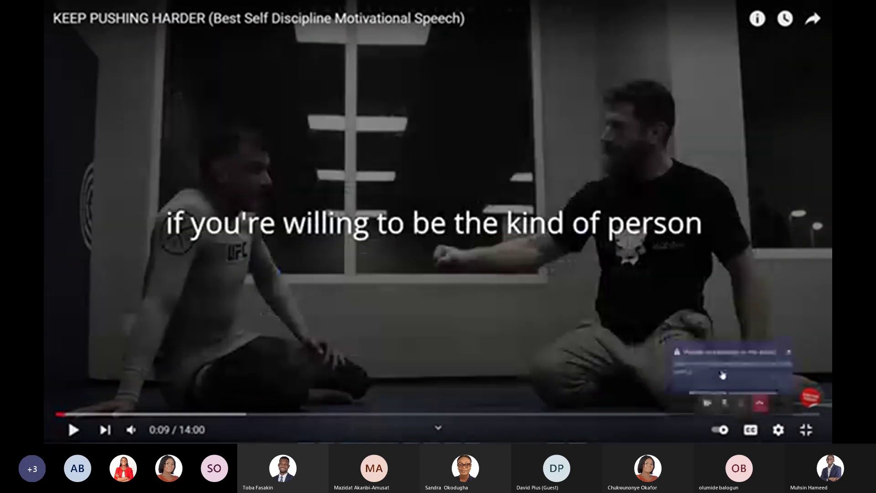
click(735, 411)
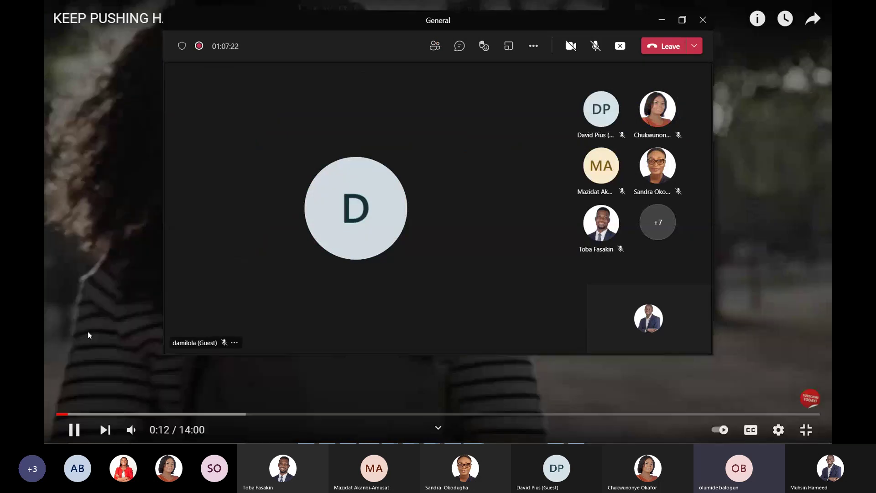
click(88, 331)
click(74, 429)
key(alt+Tab)
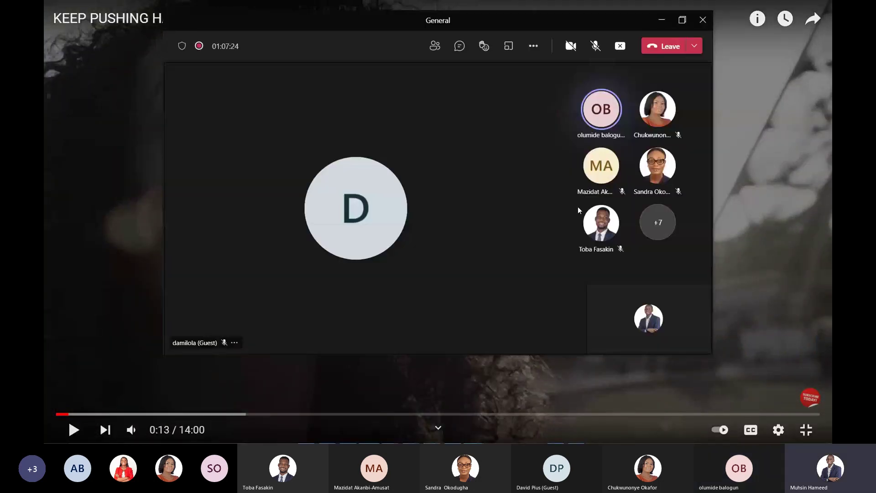
click(612, 49)
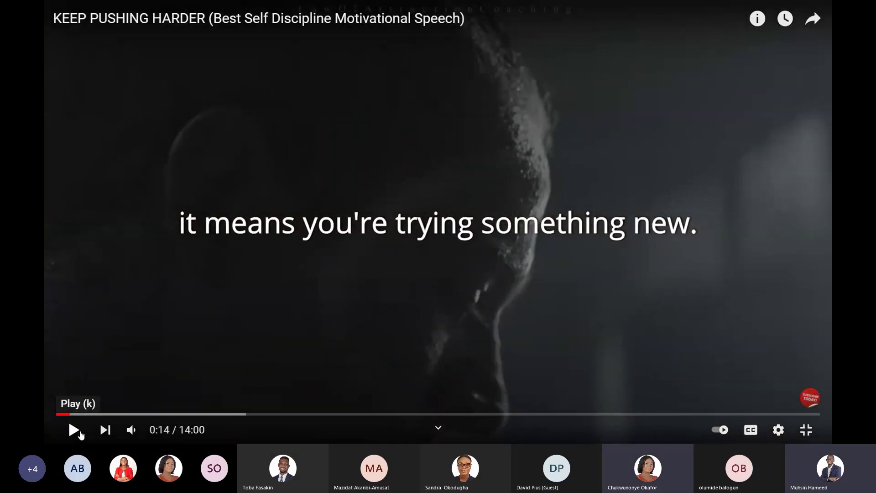
Play the "KEEP PUSHING HARDER" video from the beginning and skip the ad that interrupts it.
click(55, 415)
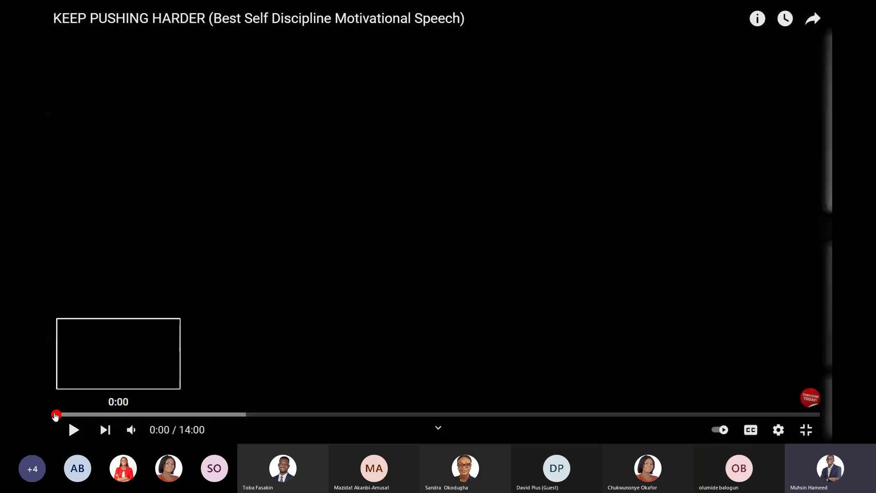
click(74, 430)
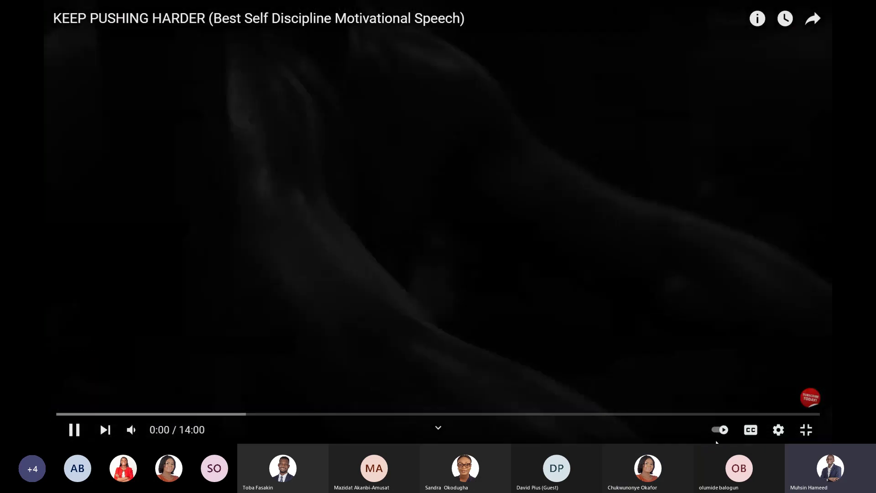
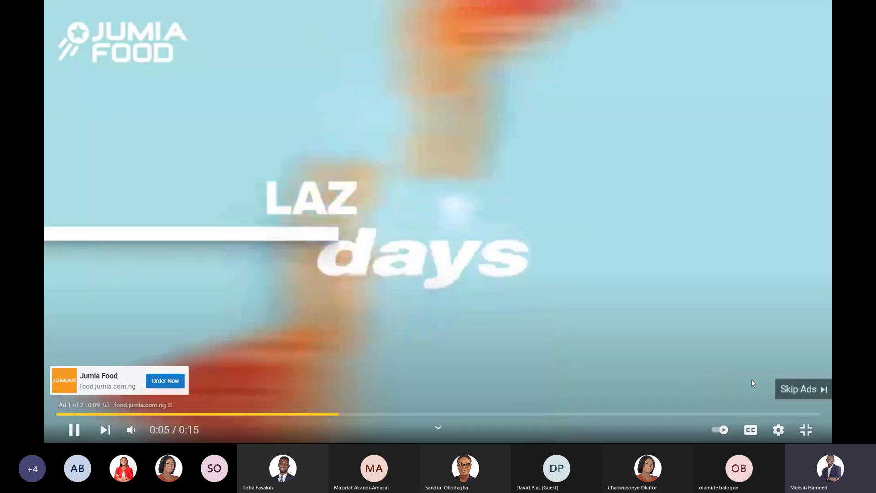
click(782, 389)
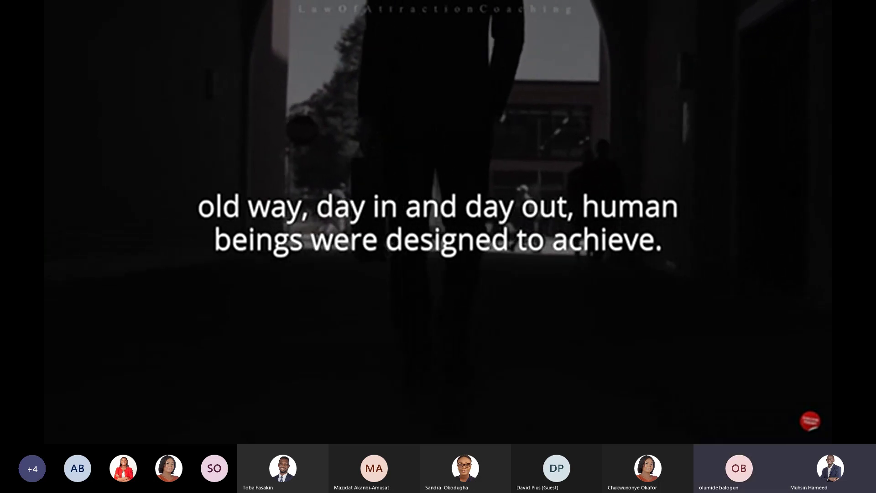
Pause the motivational video at 7:52 and return to the Teams meeting to end the screen share.
mouse_move(755, 206)
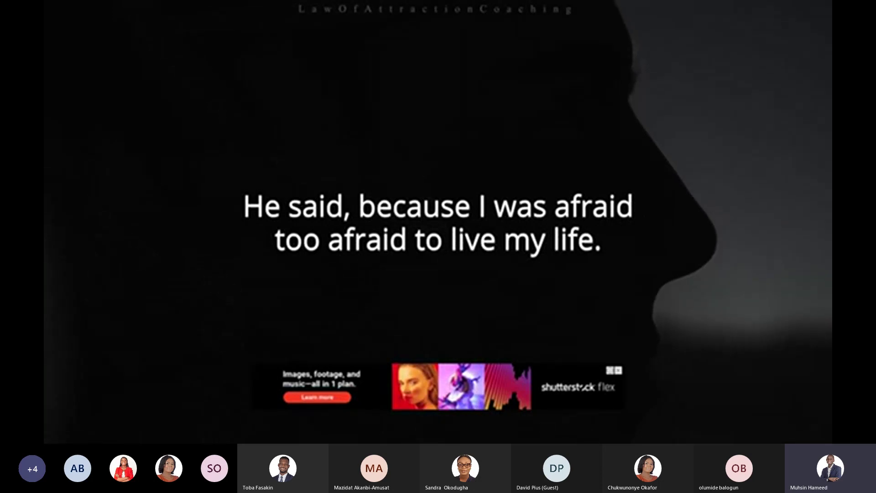
mouse_move(539, 241)
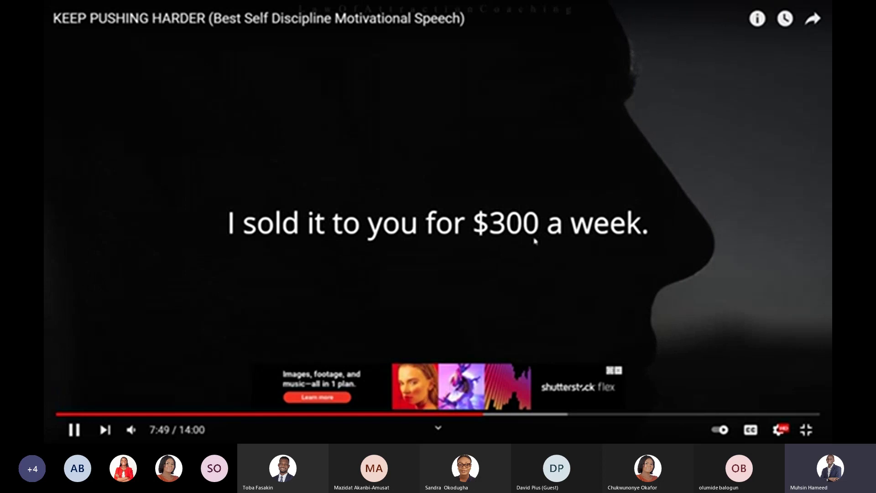
click(536, 241)
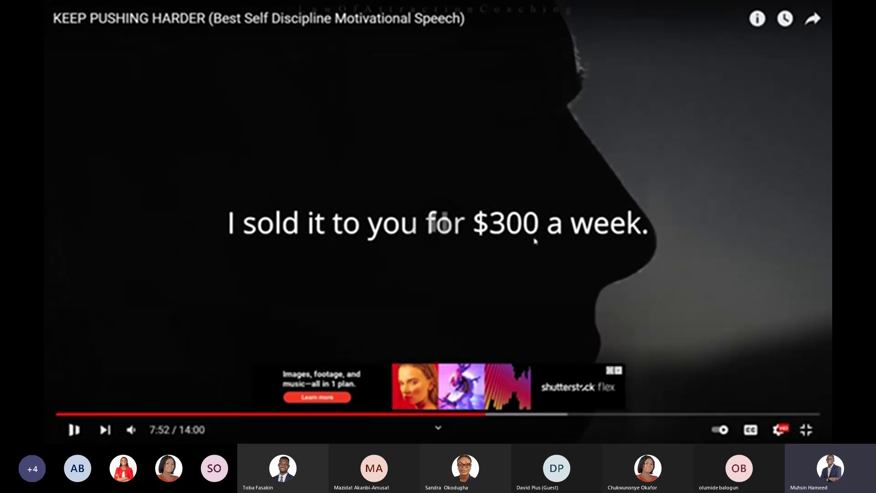
key(alt+Tab)
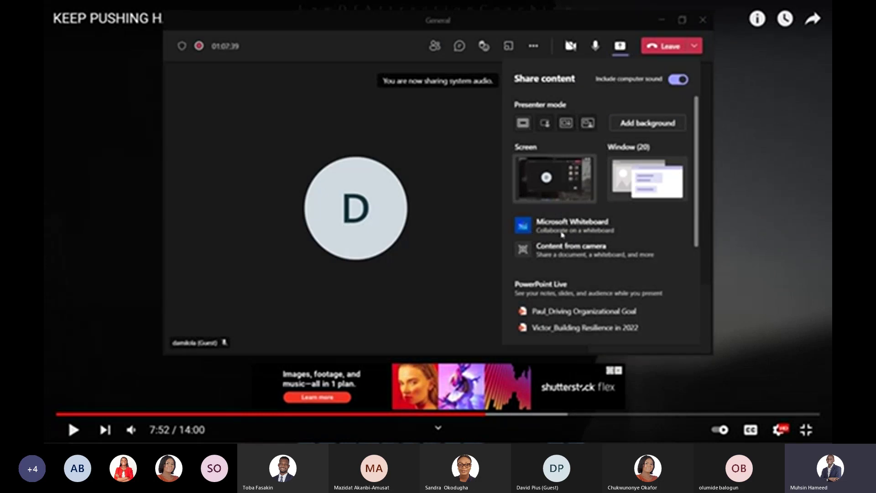
click(619, 46)
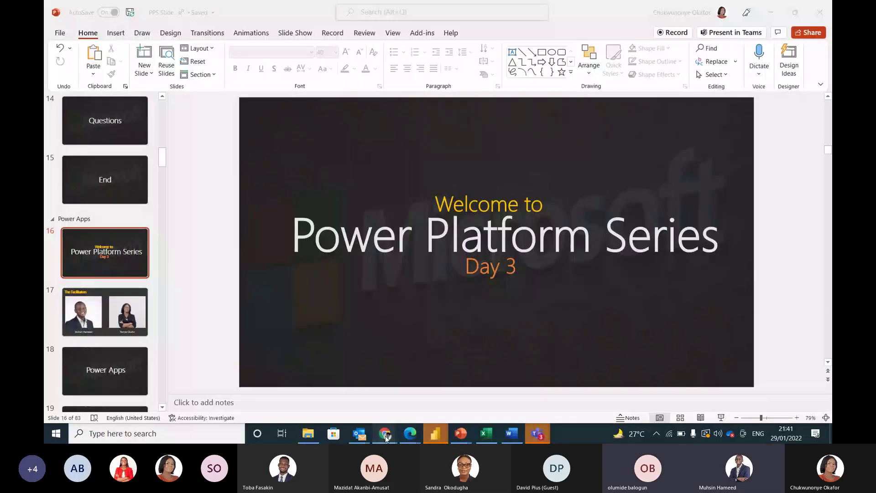
Switch back to Power Apps in Chrome and display BrowseScreen1.
mouse_move(386, 437)
click(440, 391)
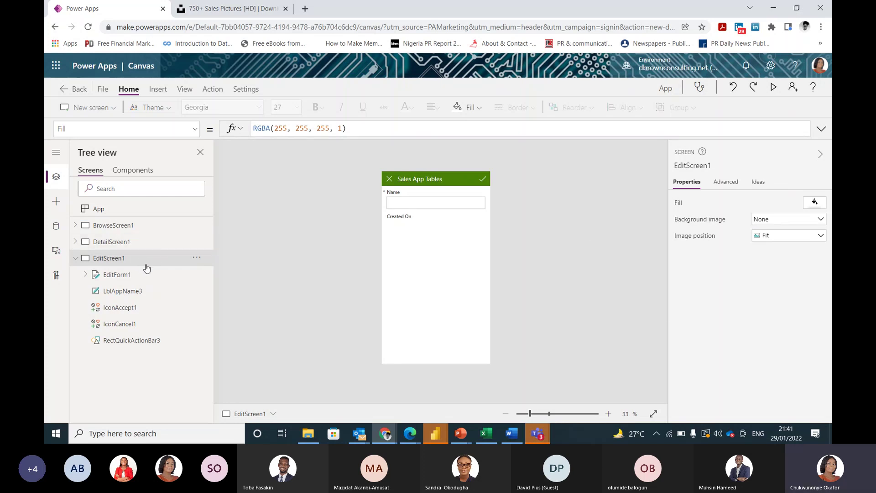
click(137, 232)
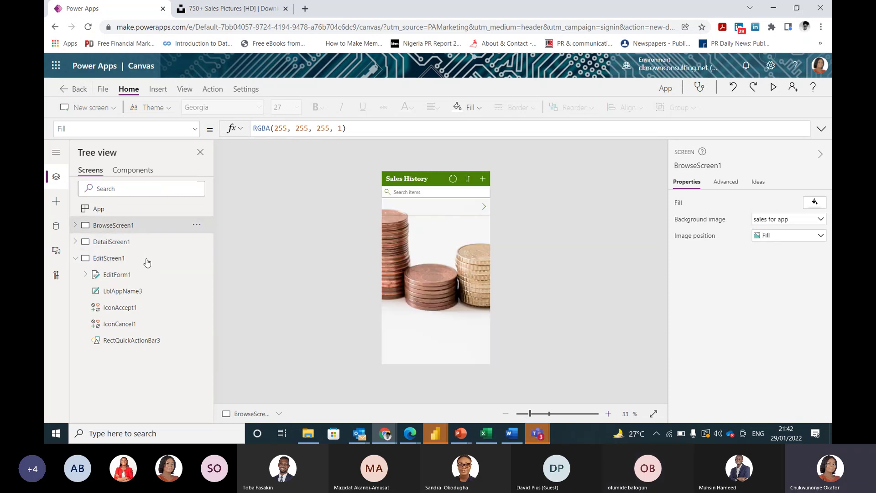
Set the background image of DetailScreen1 to "sales for app" with the image position Fill.
click(110, 246)
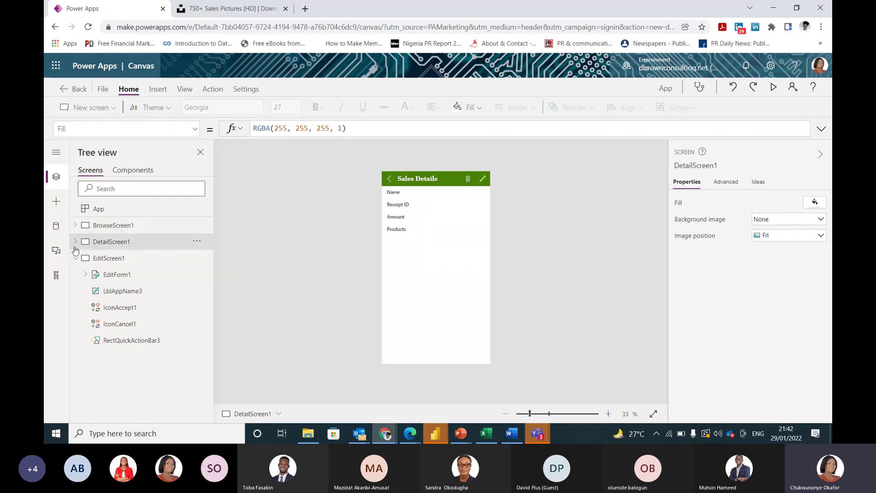
click(75, 242)
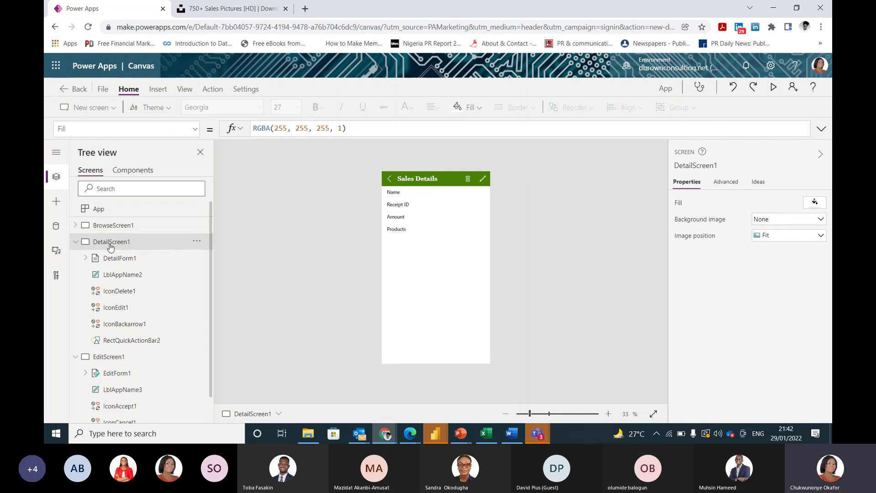
click(773, 220)
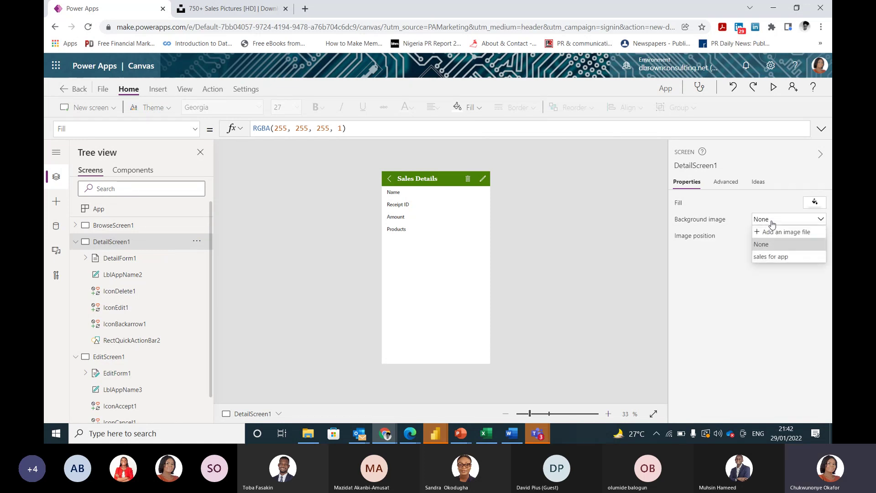
click(766, 257)
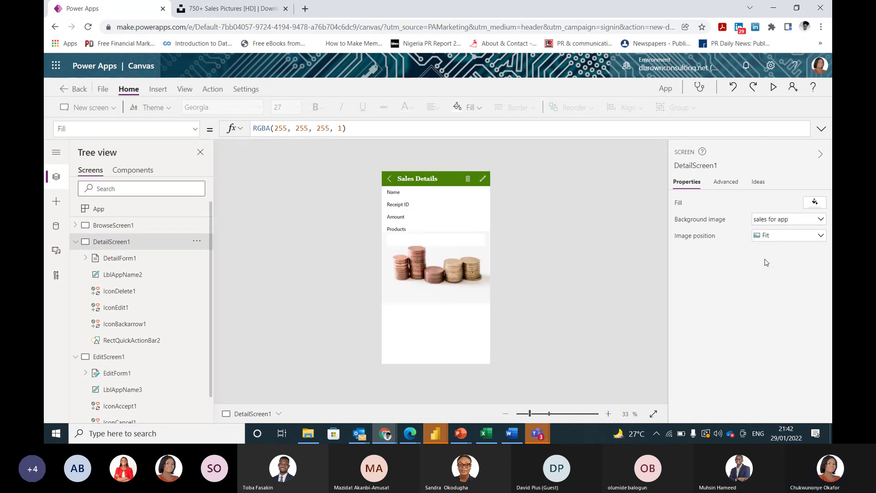
click(787, 236)
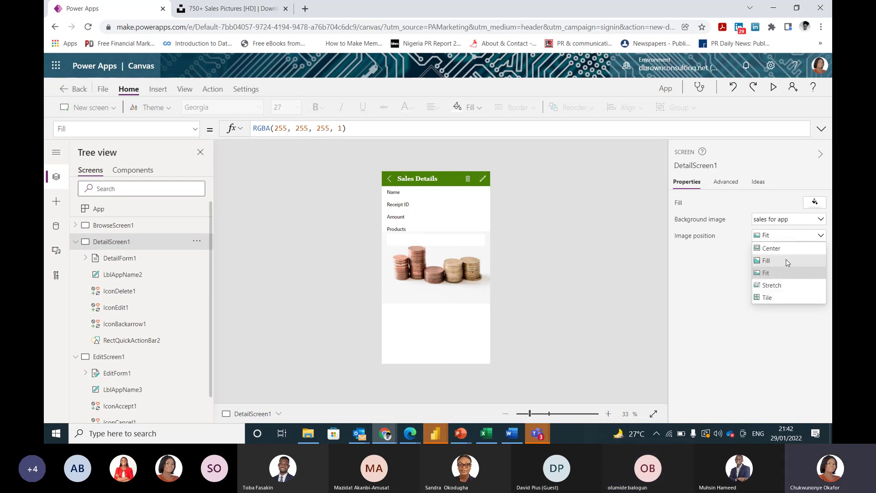
click(786, 258)
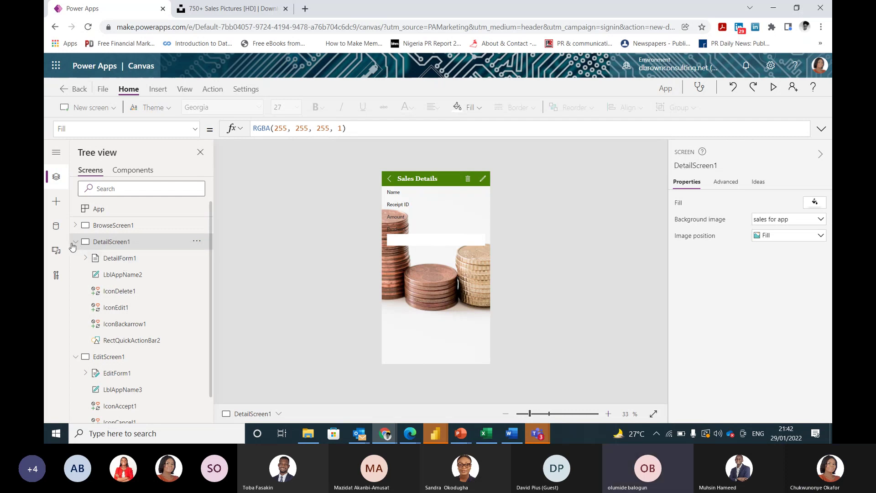
click(74, 243)
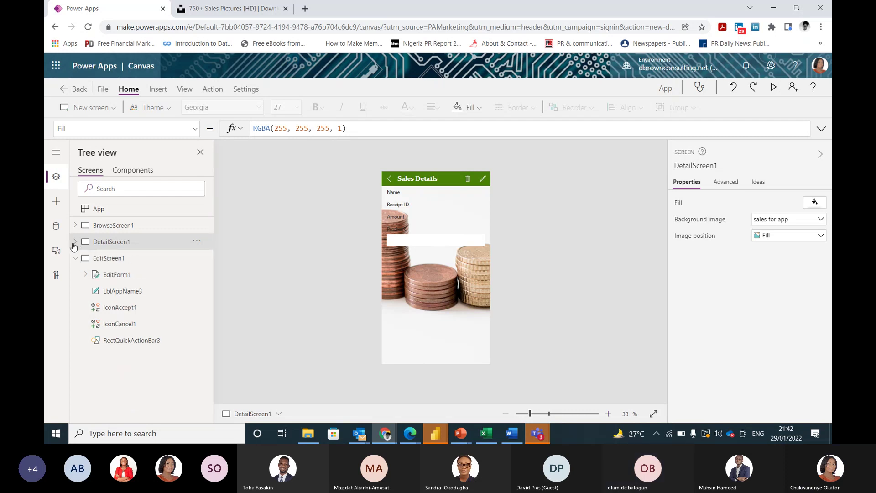
Give EditScreen1 the "sales for app" background image and set its image position to Fill.
click(109, 260)
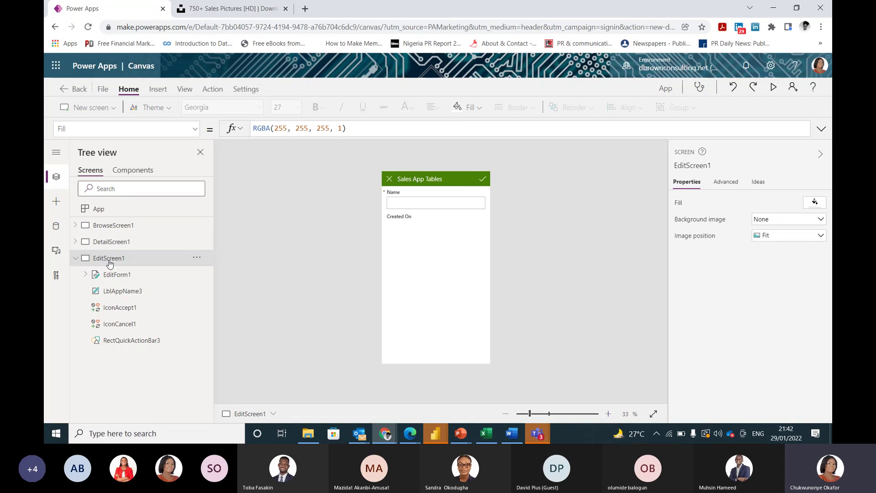
click(810, 221)
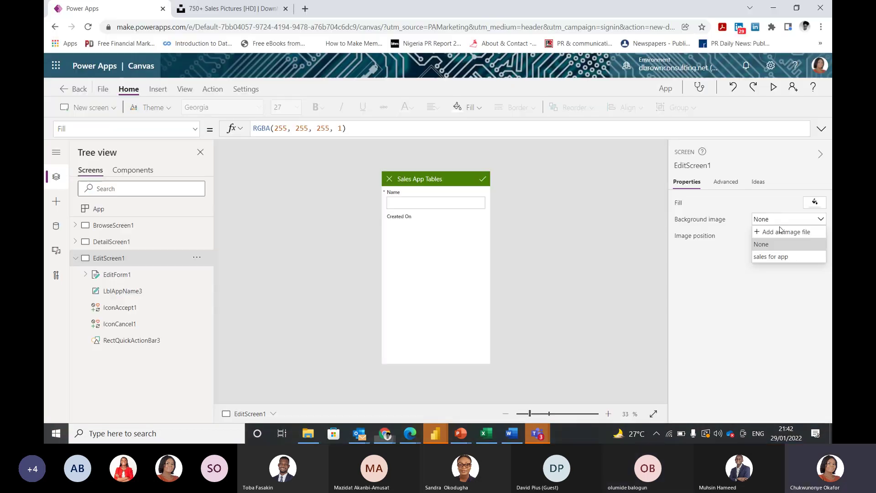
click(779, 258)
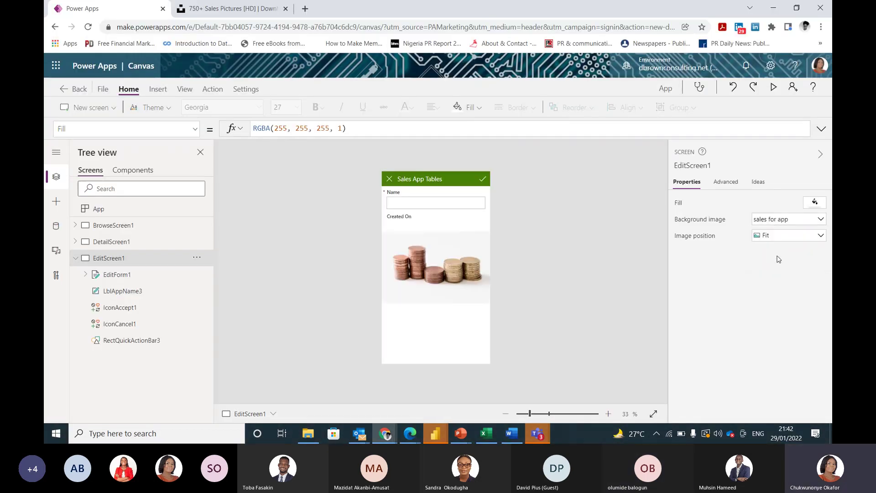
click(764, 236)
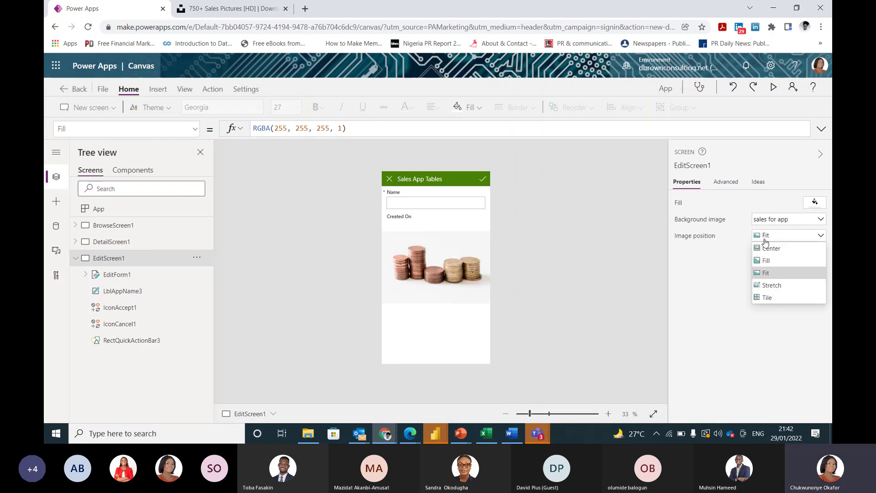
click(770, 260)
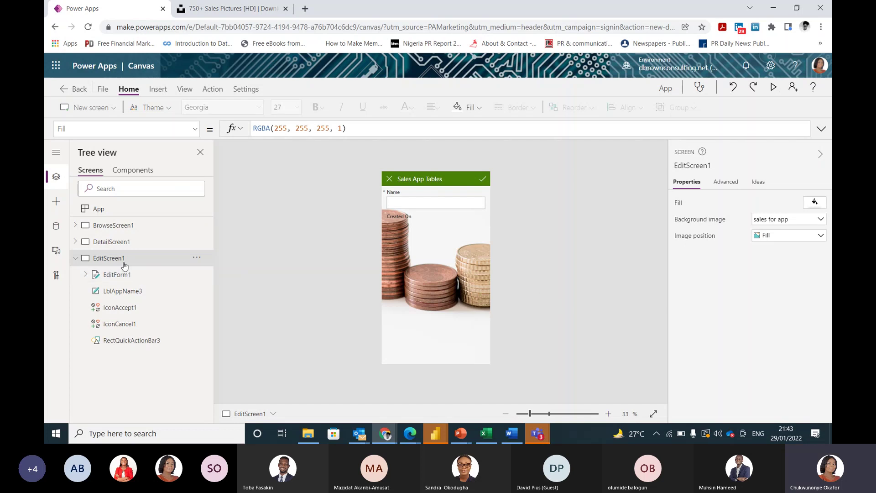
Remove the Created On field from EditForm1 on EditScreen1.
click(109, 284)
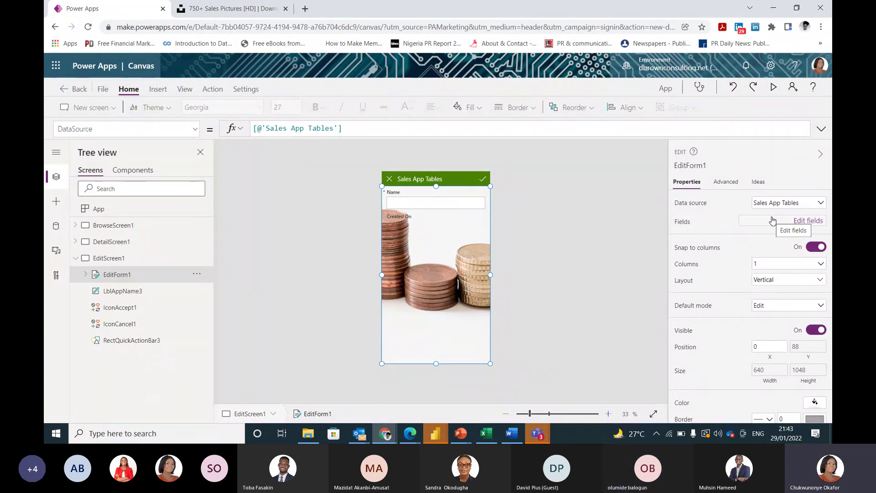
click(807, 223)
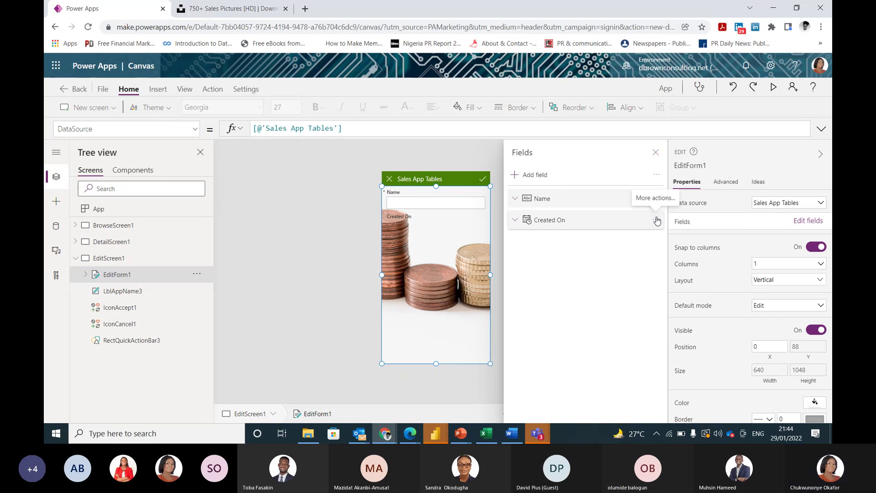
click(657, 221)
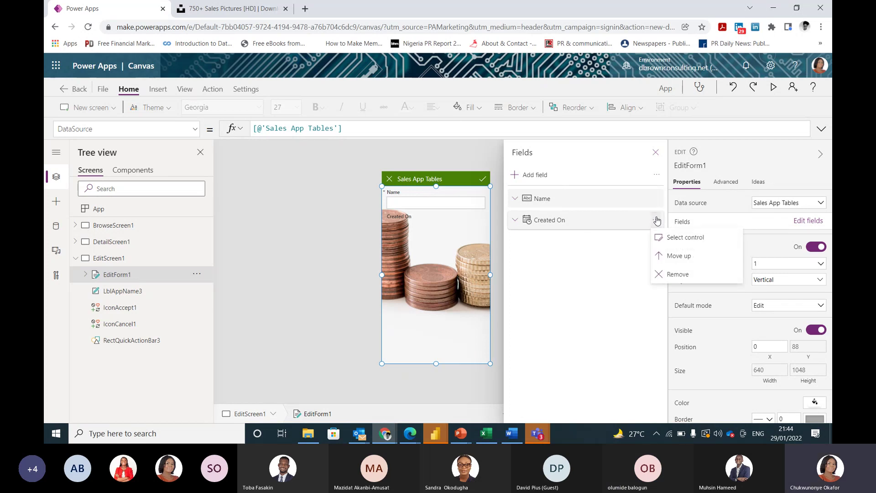
click(675, 280)
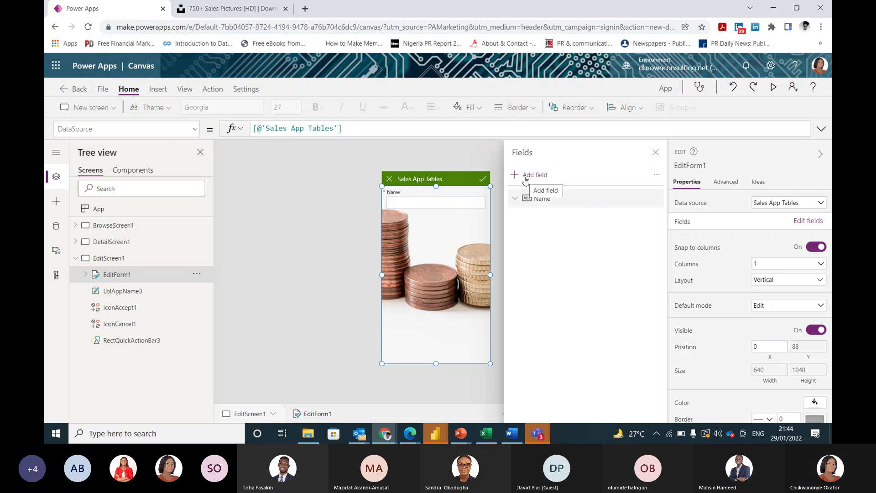
Add the Amount, Receipt ID and Products fields to EditForm1.
click(525, 179)
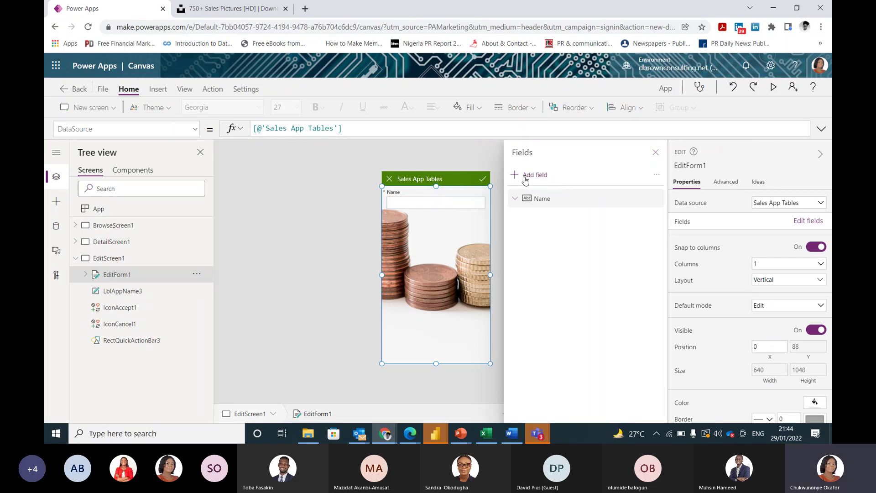
click(573, 236)
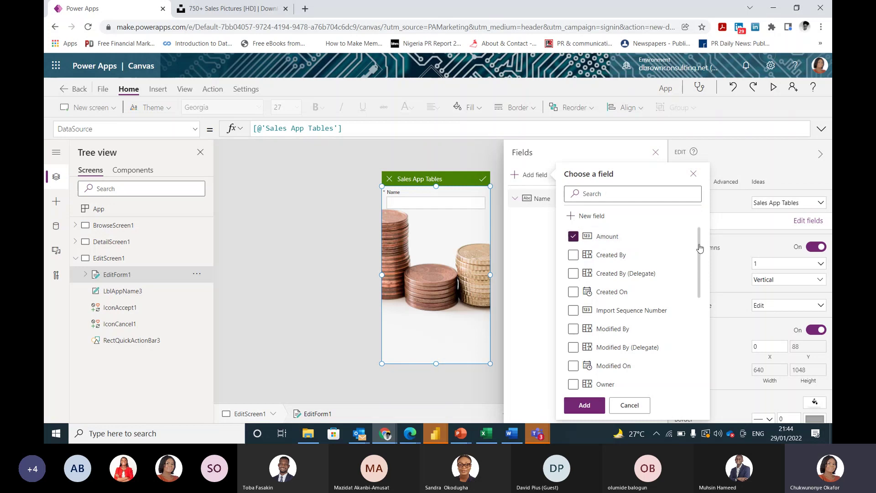
scroll(698, 292, down, 3)
scroll(700, 295, down, 3)
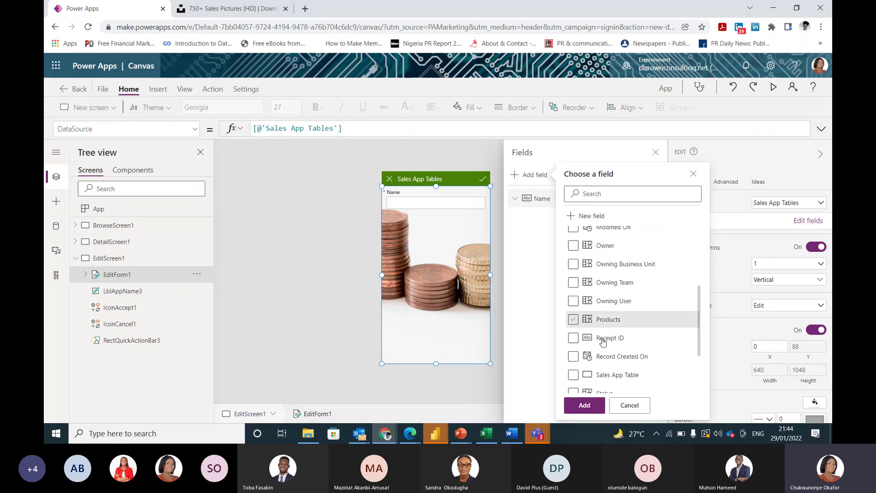
click(573, 339)
click(574, 338)
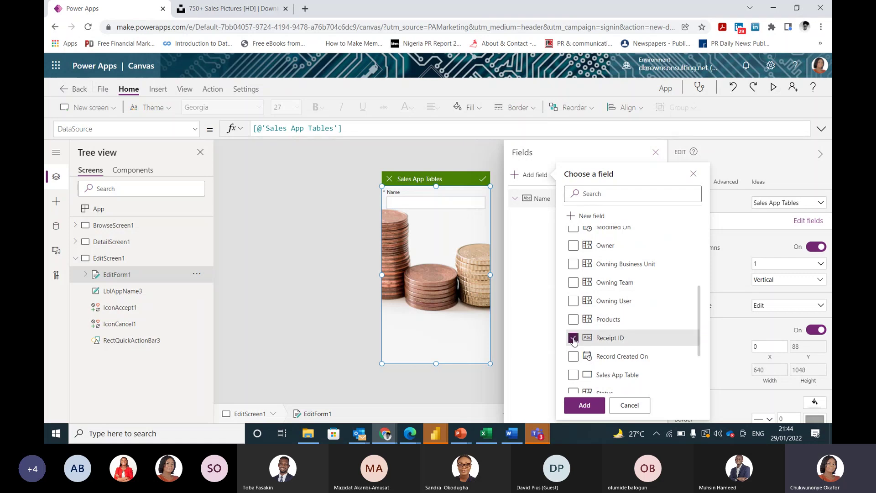
click(573, 320)
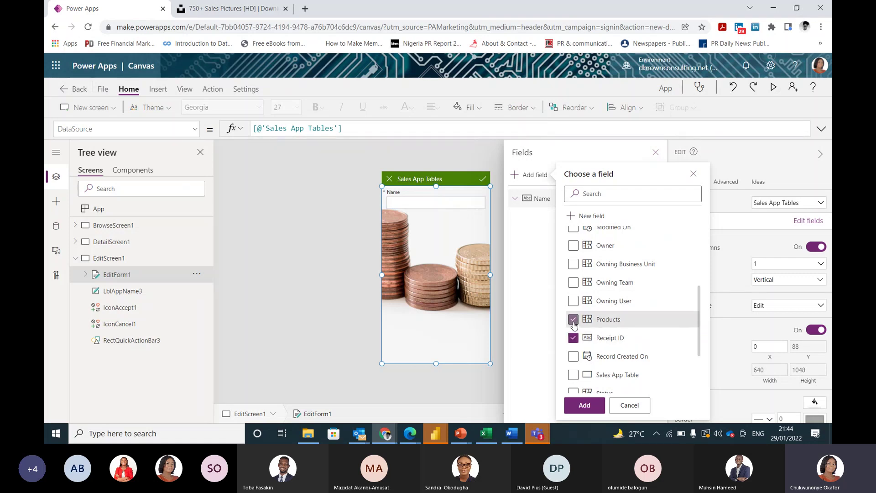
click(578, 405)
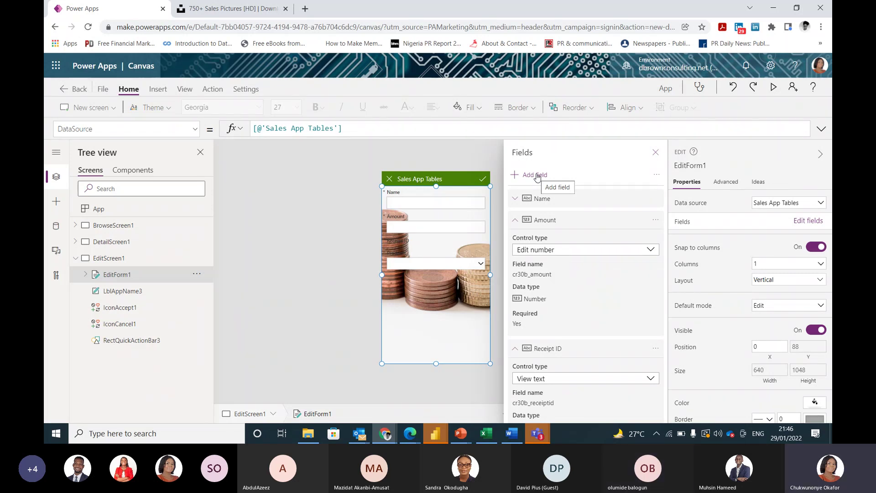
Collapse all field entries of EditForm1 and move Receipt ID above Amount.
click(659, 176)
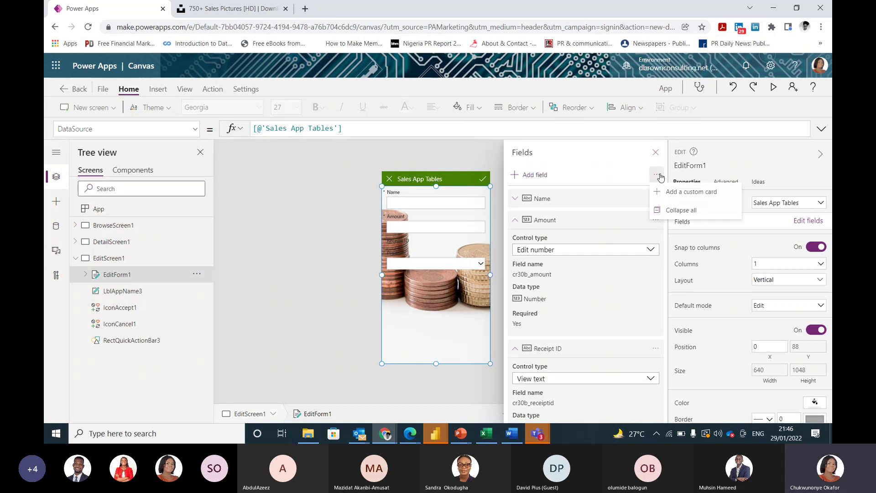
click(674, 209)
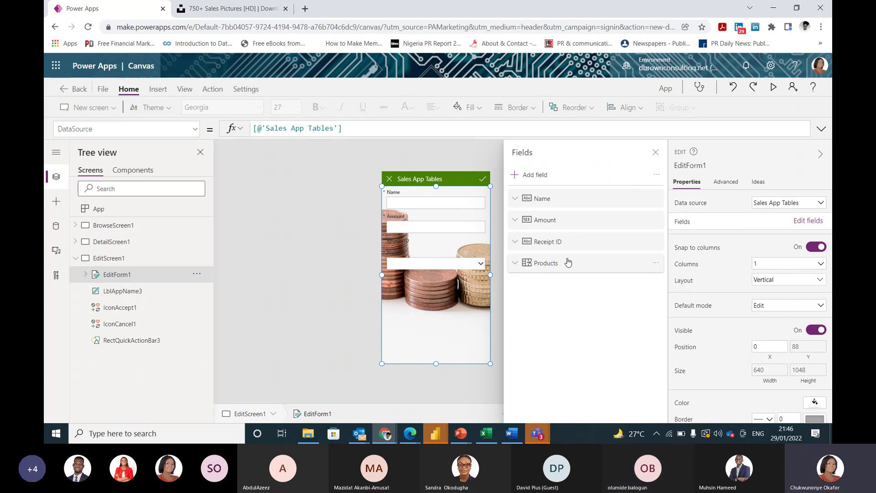
drag(565, 242, 561, 220)
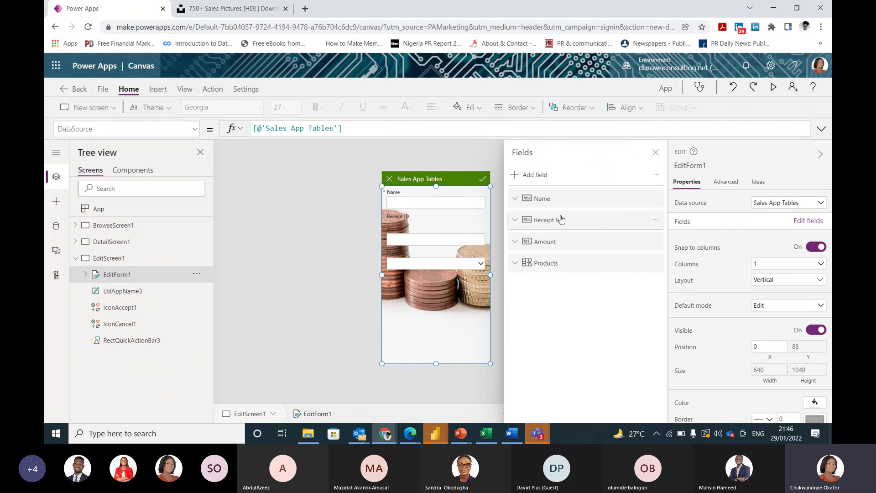
click(656, 153)
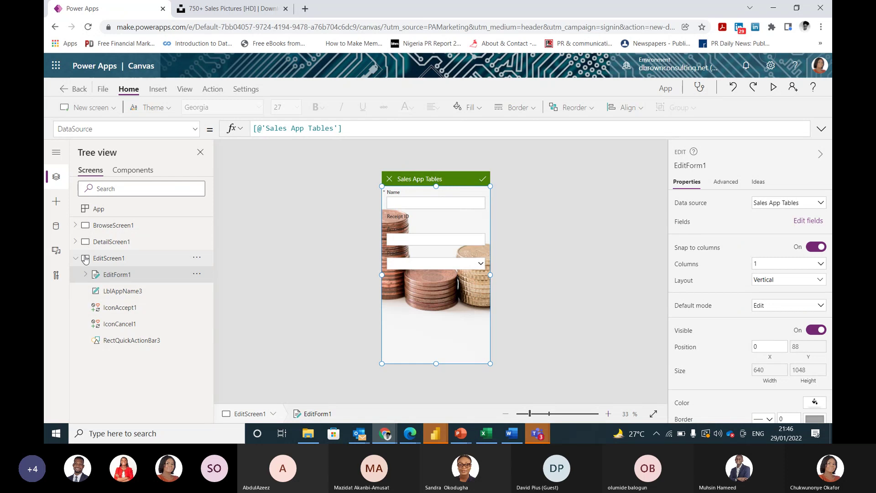
Change the text of EditScreen1's header label LblAppName3 to "Input" and collapse the screen in the tree.
click(131, 292)
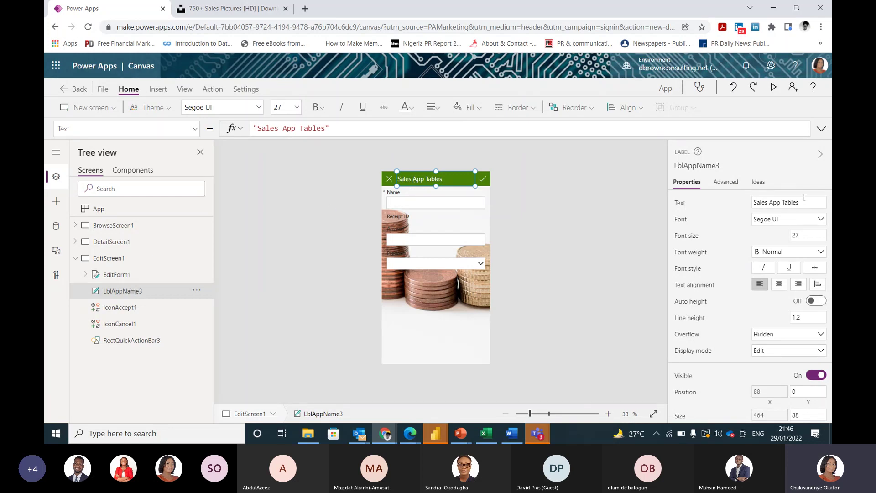
click(768, 204)
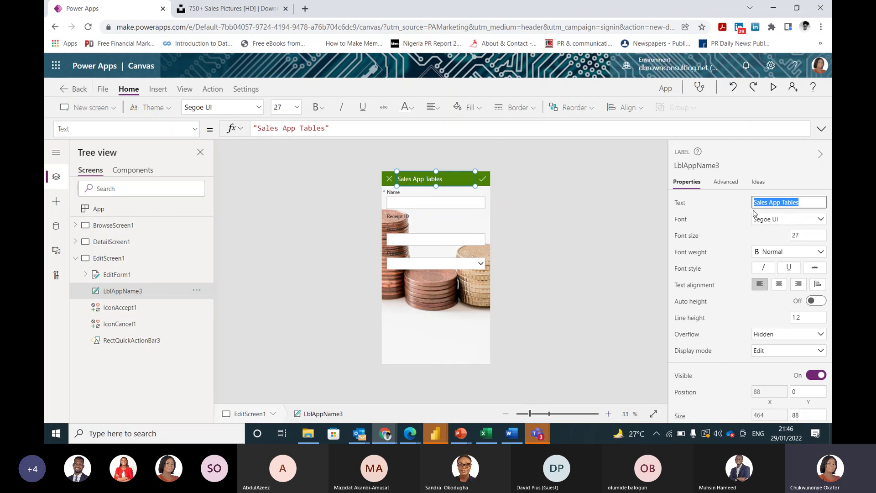
key(BackSpace)
text(Input)
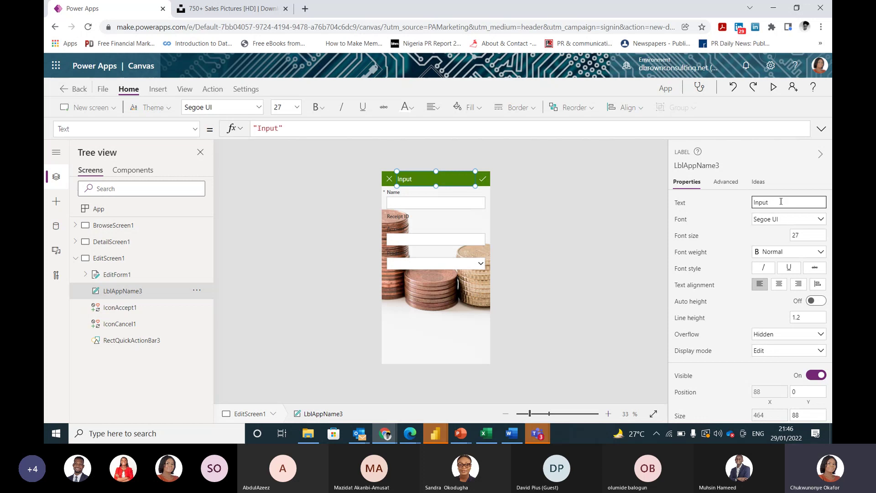
click(605, 217)
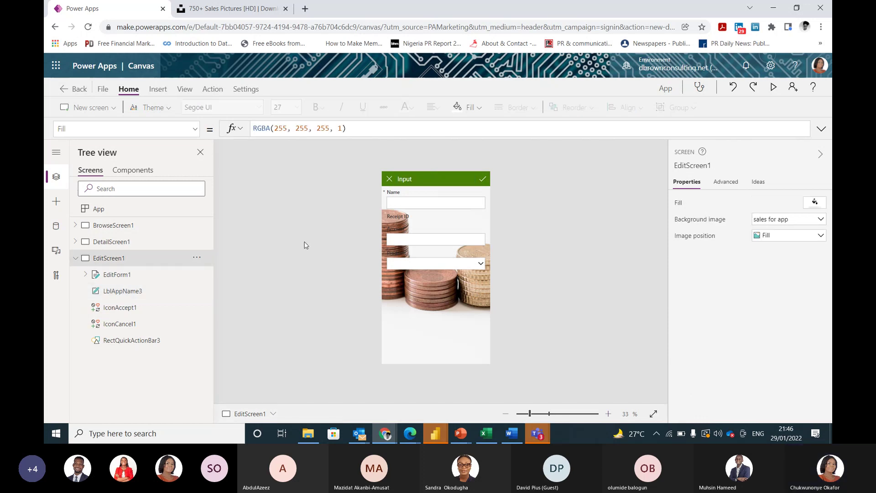
click(75, 259)
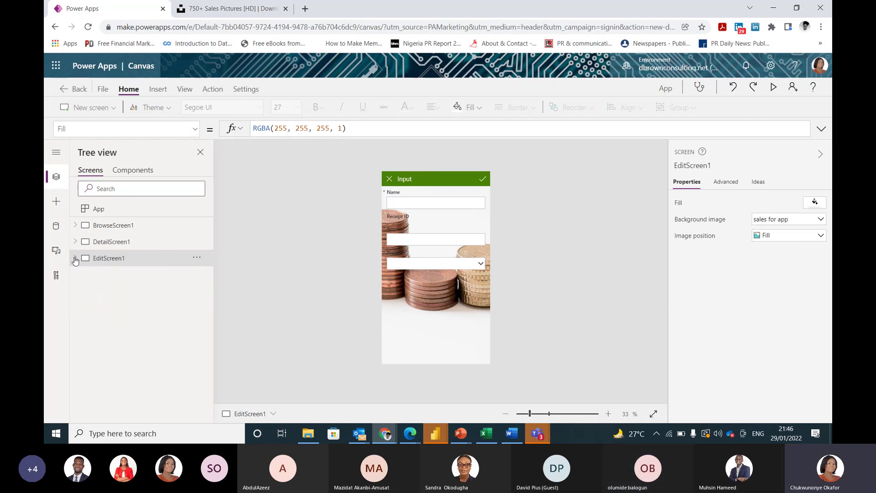
Display BrowseScreen1 and start a preview of the app from it.
click(97, 231)
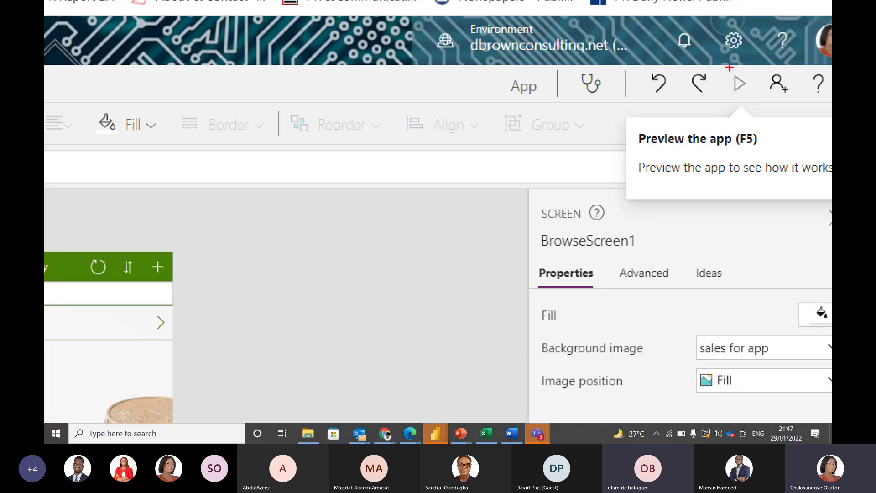
drag(725, 68, 763, 100)
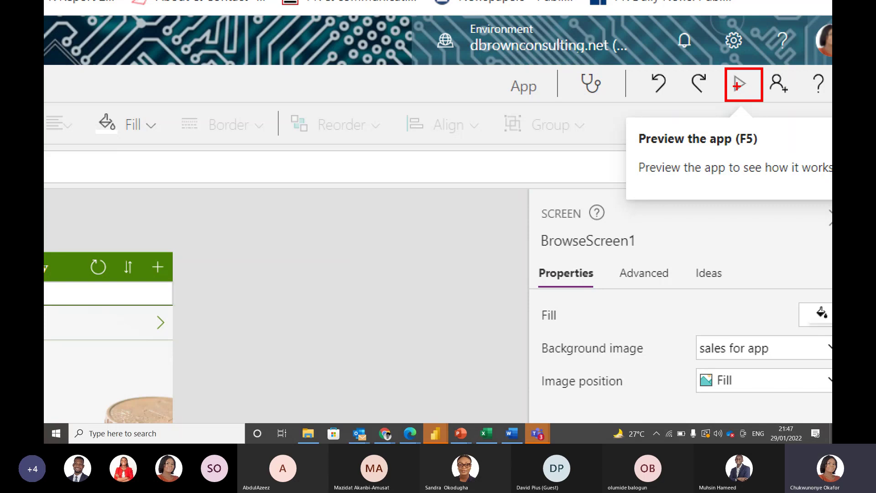
key(Escape)
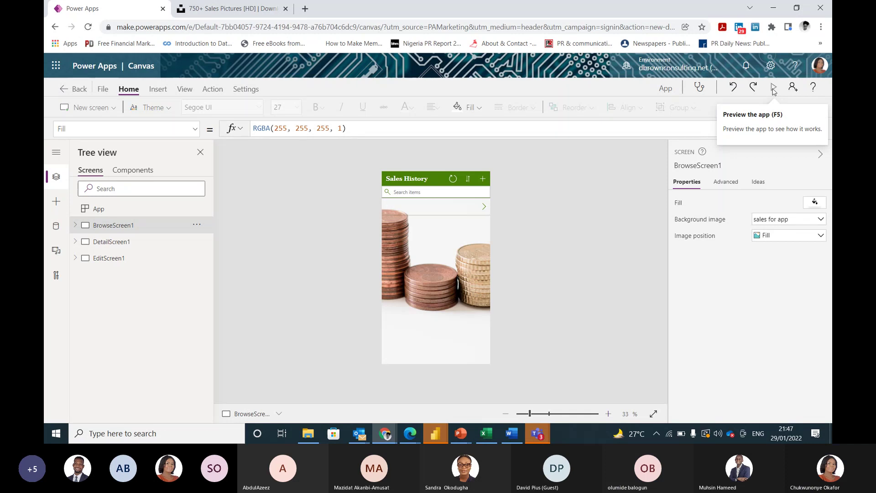
click(773, 88)
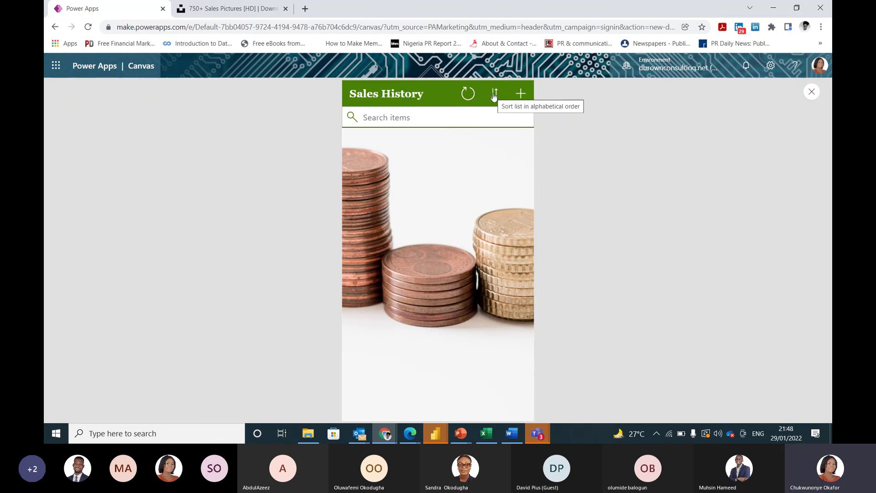
Create and submit a new sales record with the person's first name, amount 250 and product Mobile Phone.
click(520, 94)
click(471, 138)
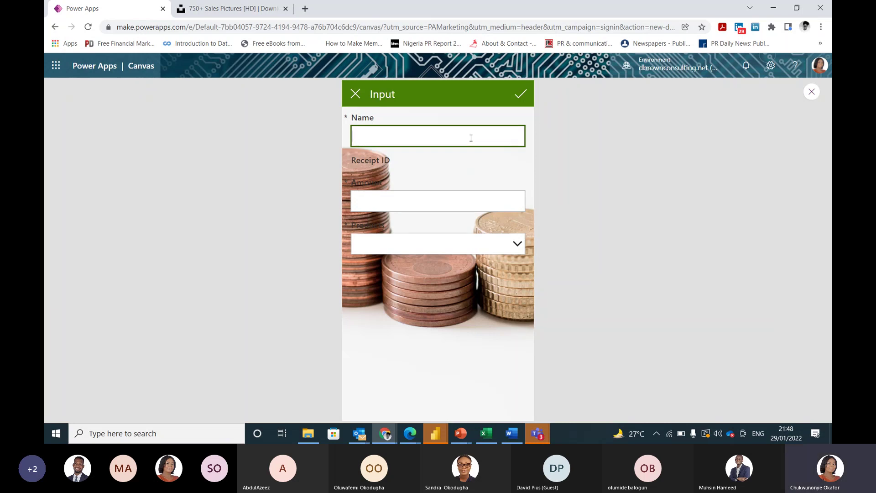
text(Chukwunonye)
click(426, 198)
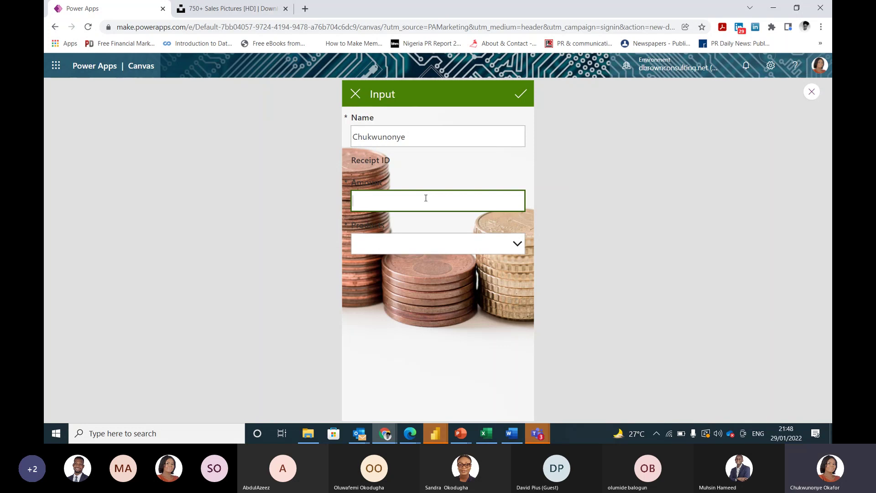
text(250)
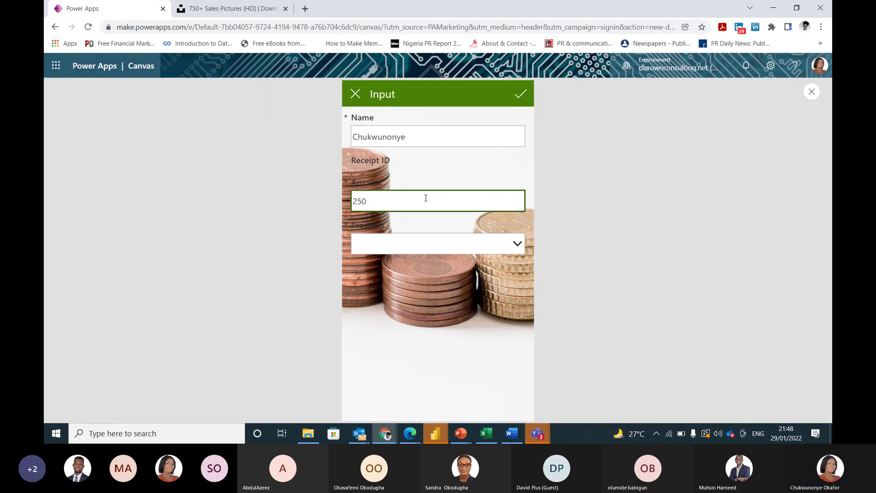
click(419, 244)
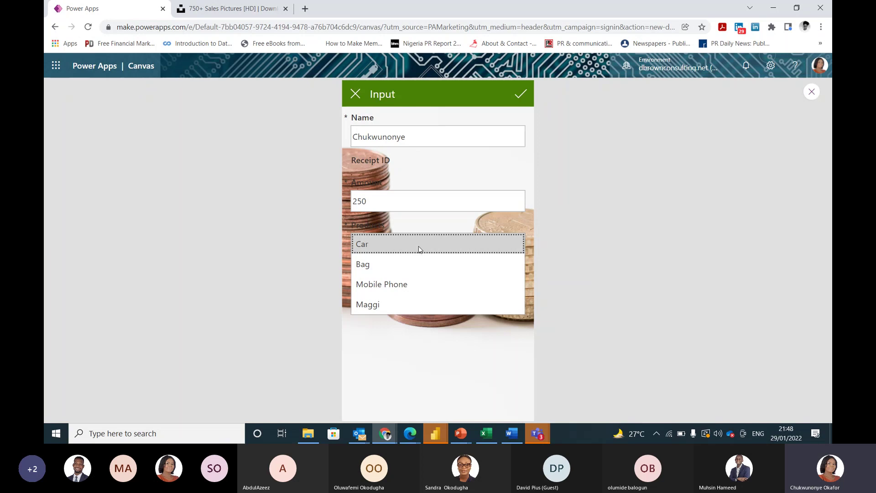
click(395, 292)
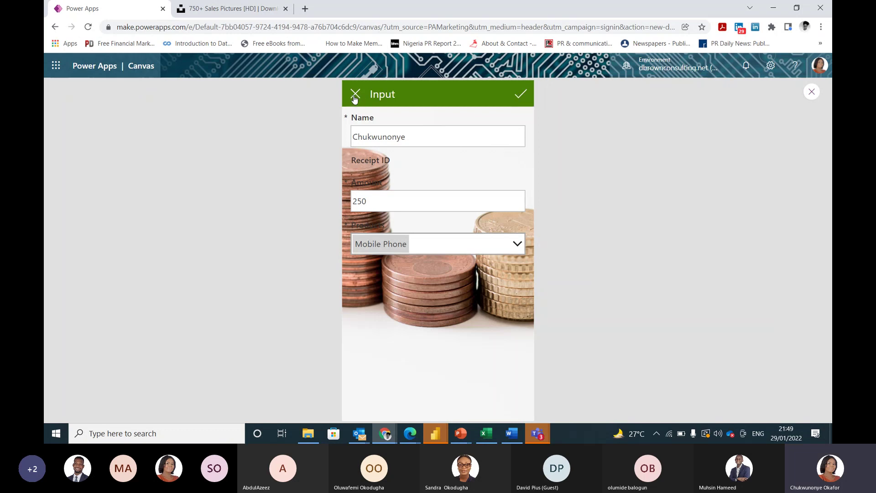
click(521, 95)
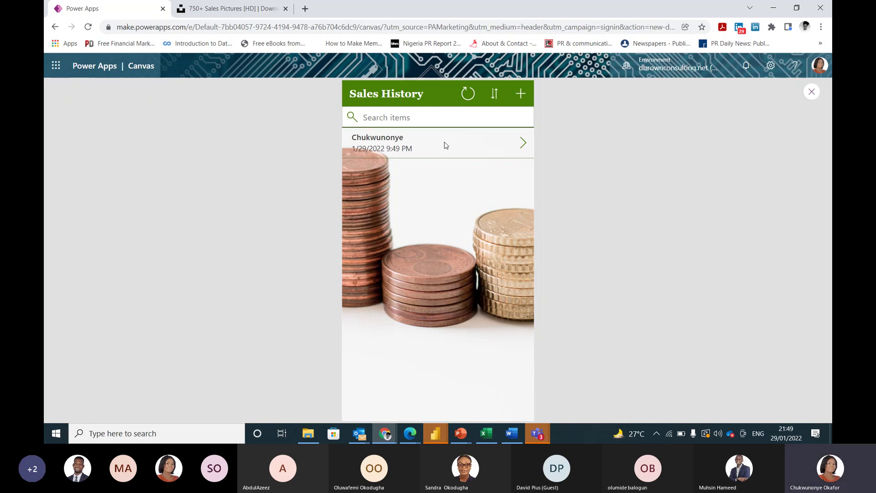
View the new sales record's details and exit the app preview.
click(523, 143)
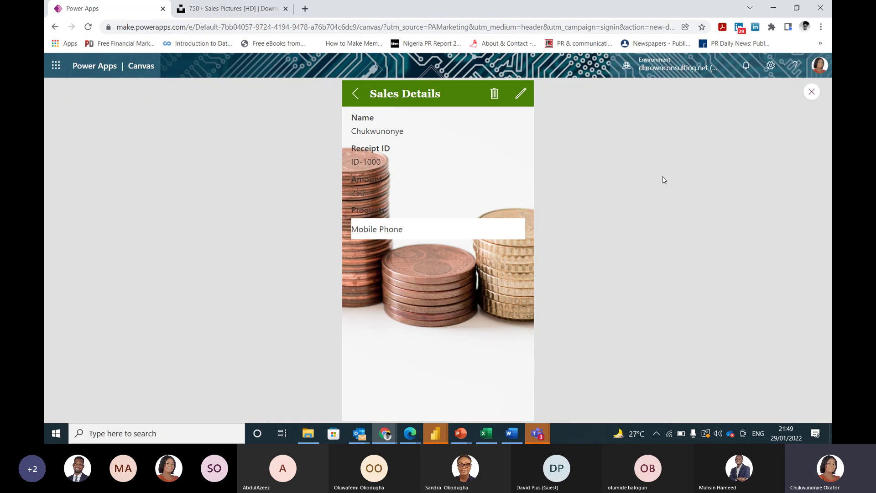
click(813, 93)
click(535, 288)
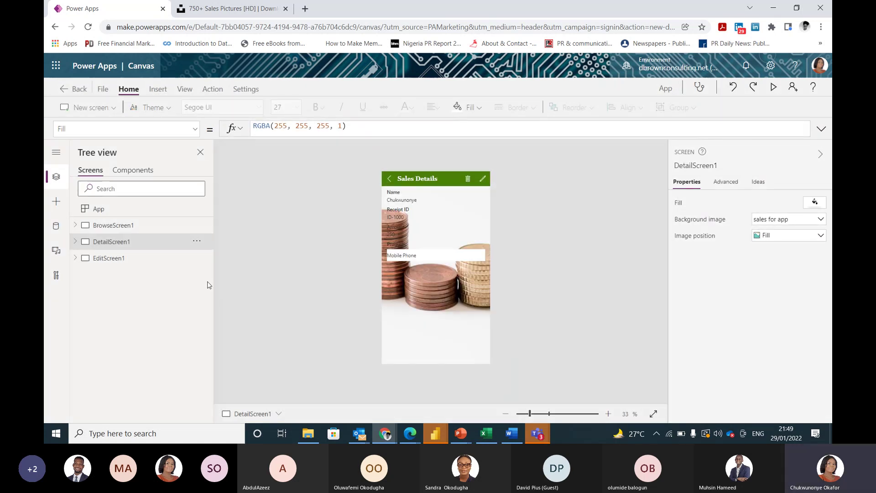
Review EditScreen1, DetailScreen1 and BrowseScreen1 in turn with the new record's data.
click(116, 258)
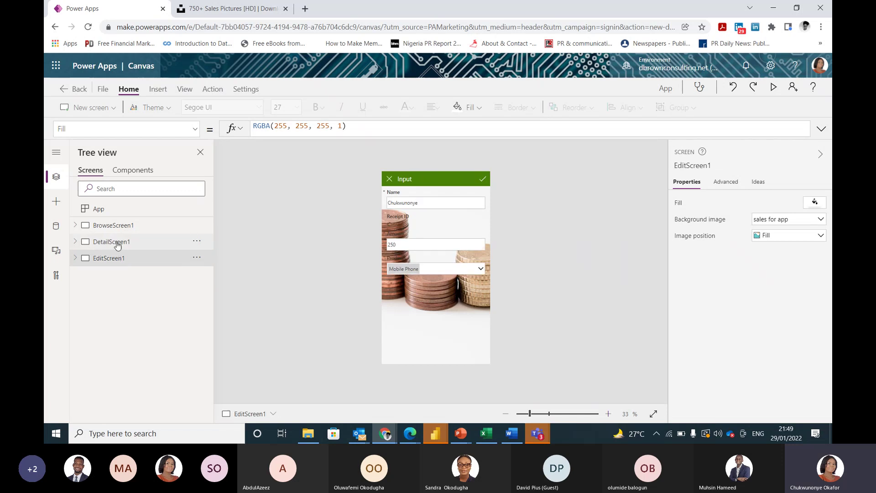
click(117, 242)
click(124, 228)
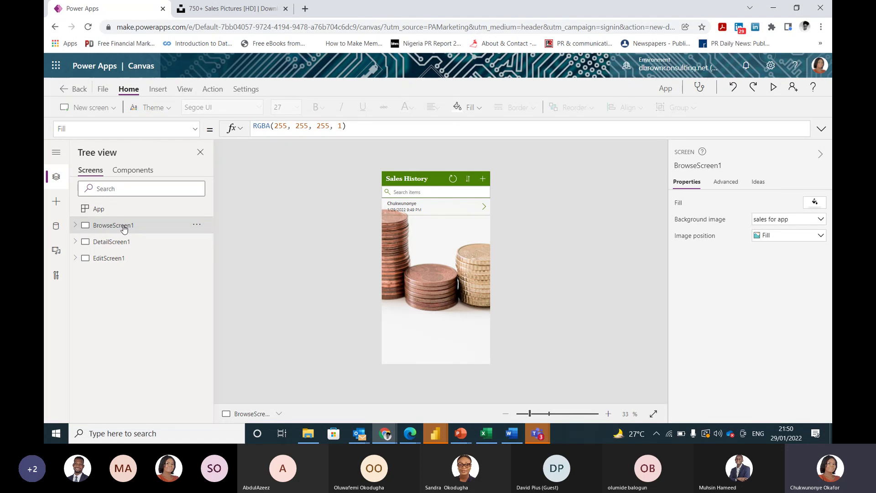
Save the app to the cloud under the name Sales Directory App.
click(102, 89)
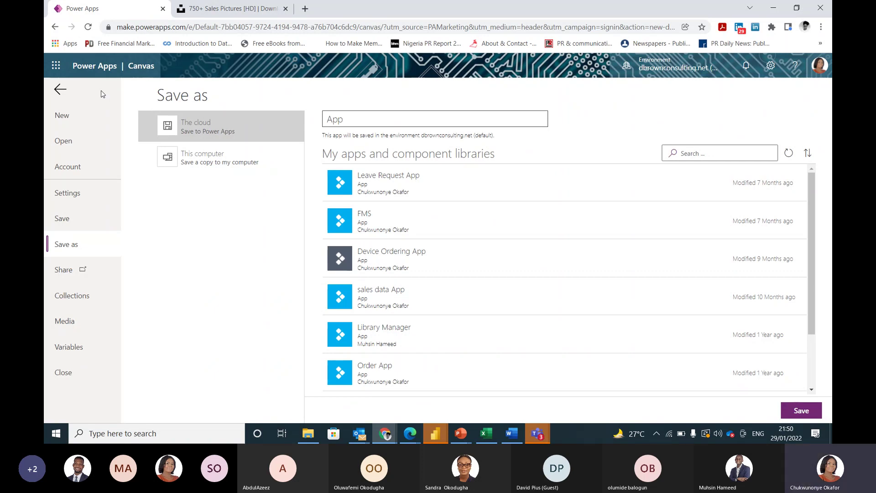
double_click(338, 117)
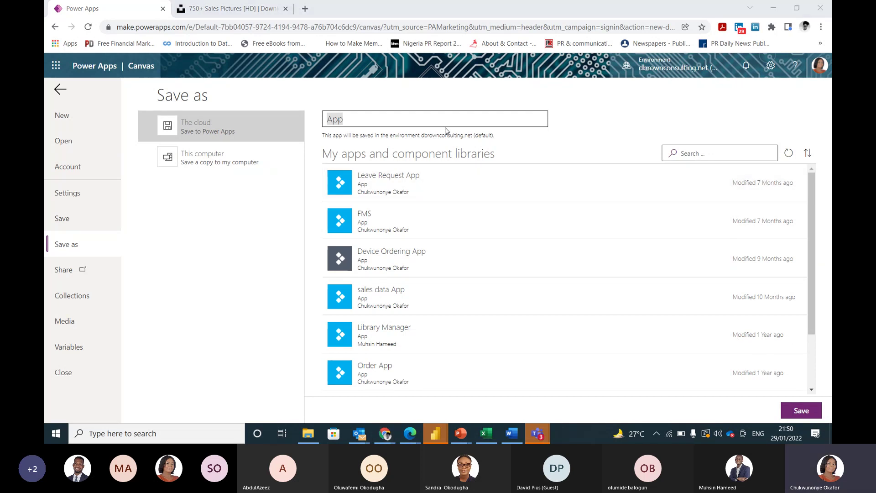
click(328, 119)
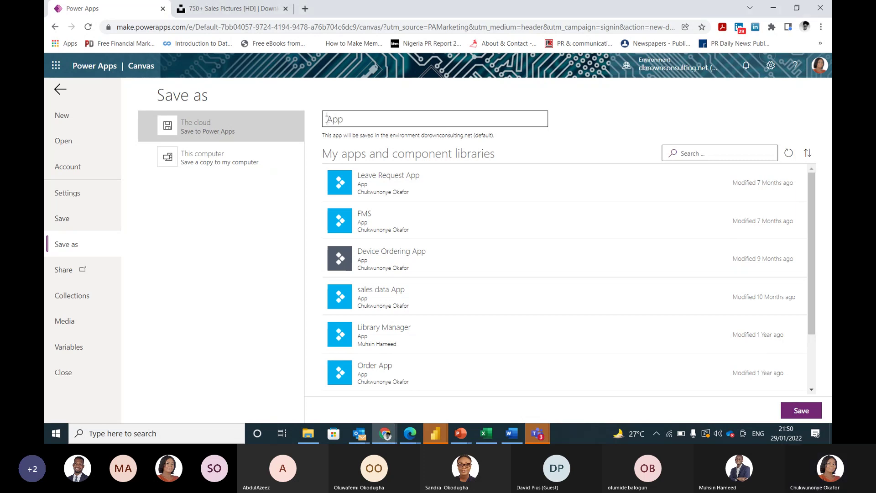
text(Sa)
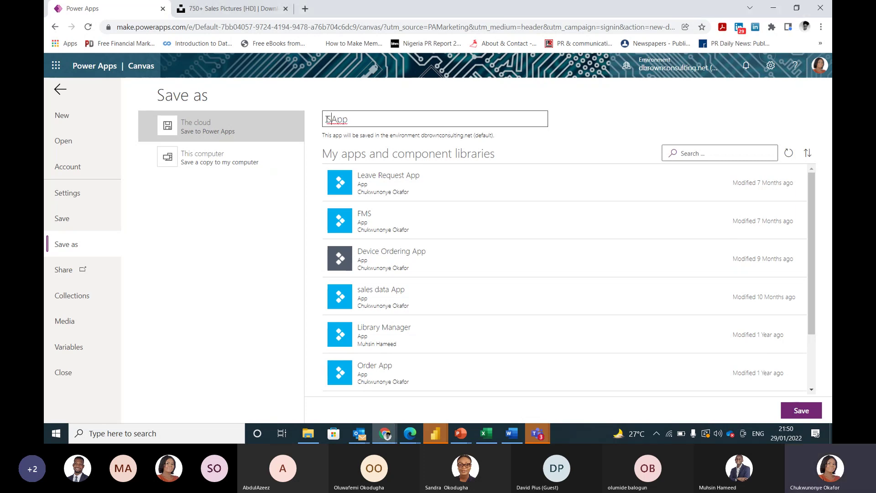
text(les Directory)
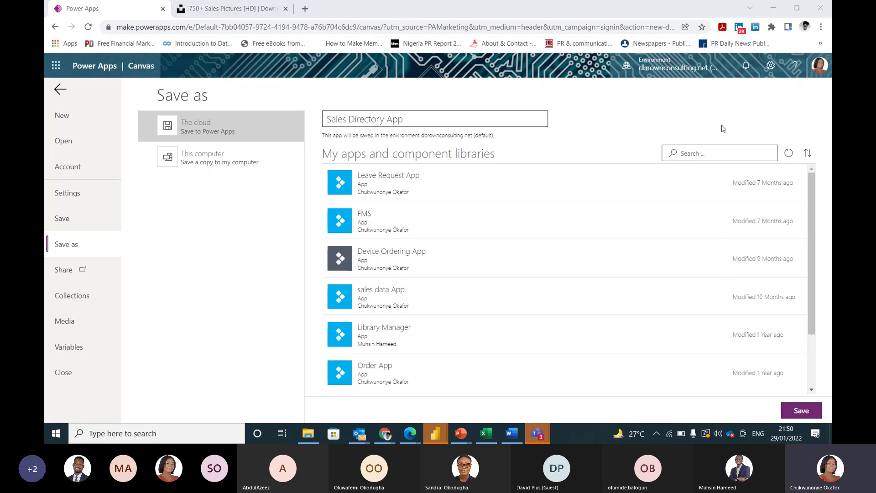
click(798, 409)
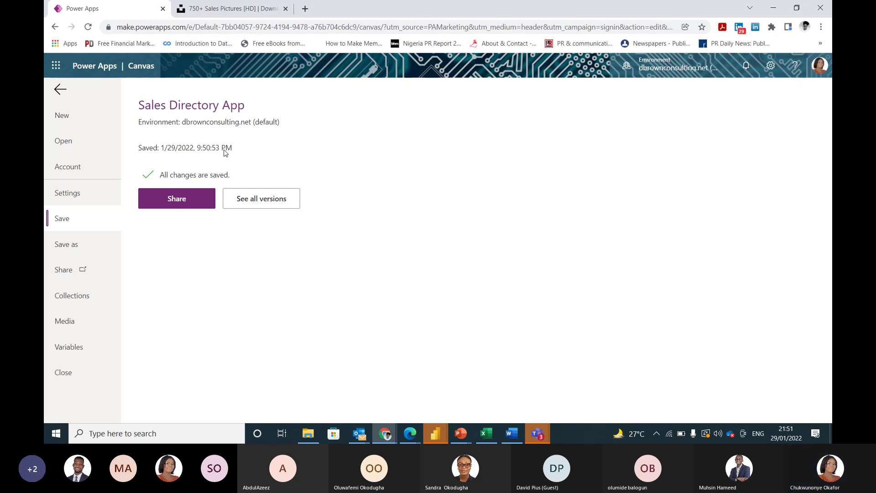
click(57, 69)
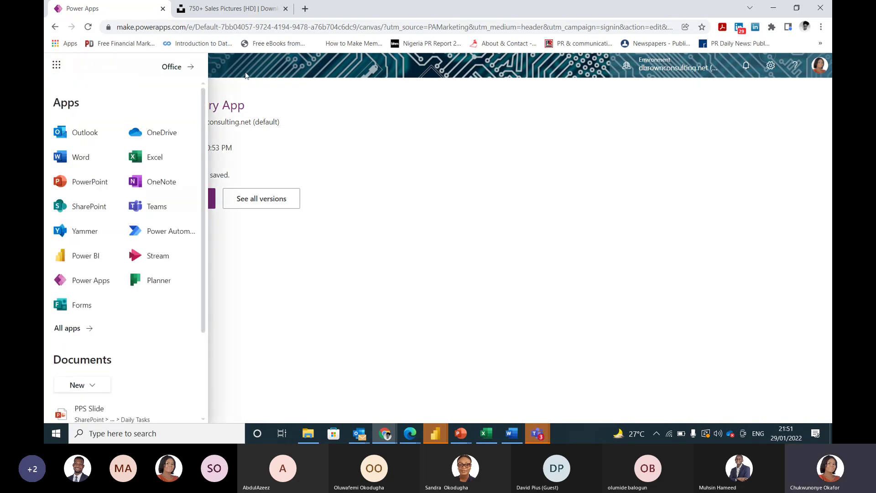
click(231, 77)
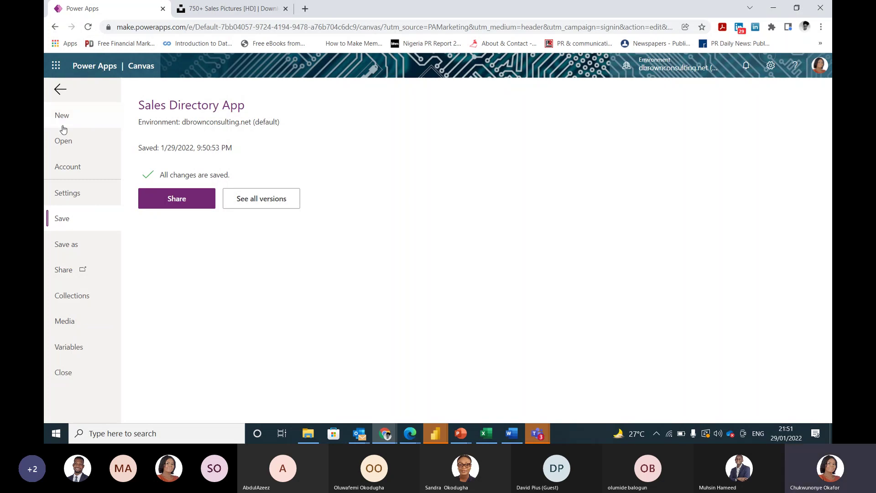
click(61, 90)
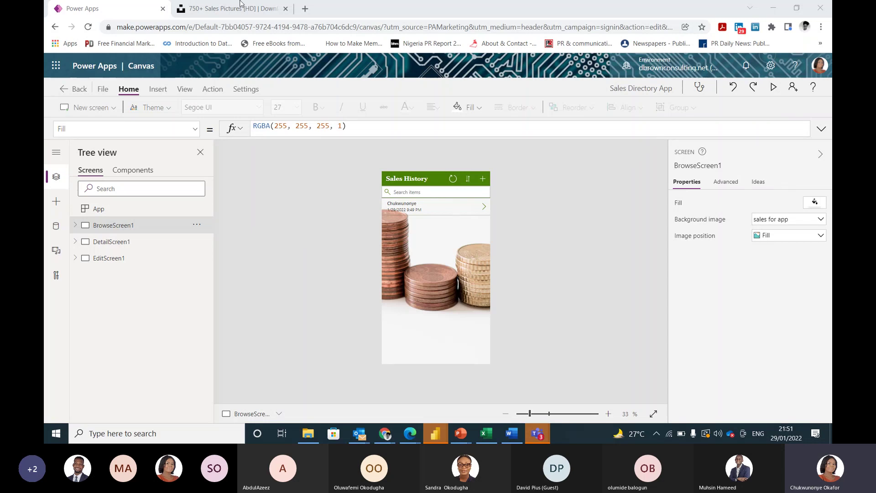
click(215, 6)
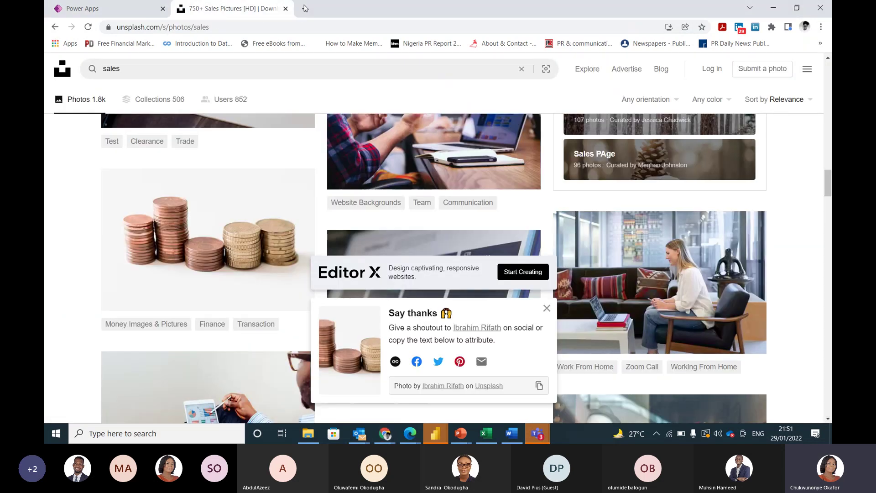
click(114, 5)
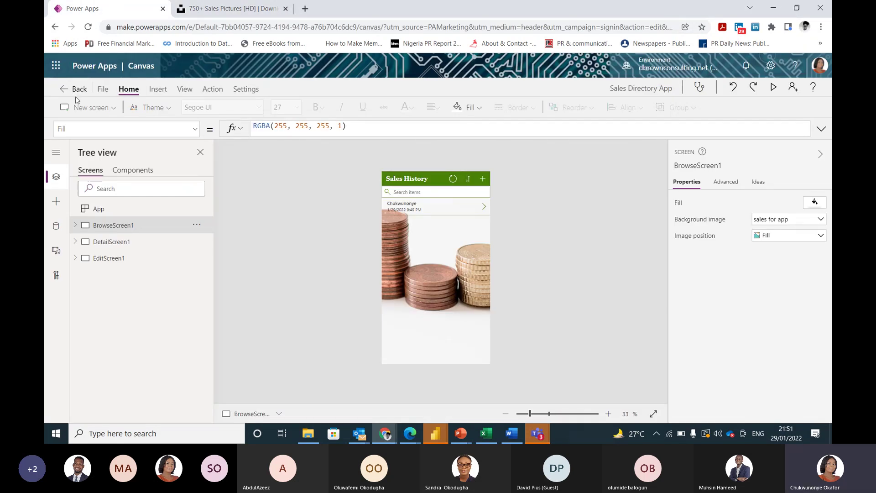
click(104, 89)
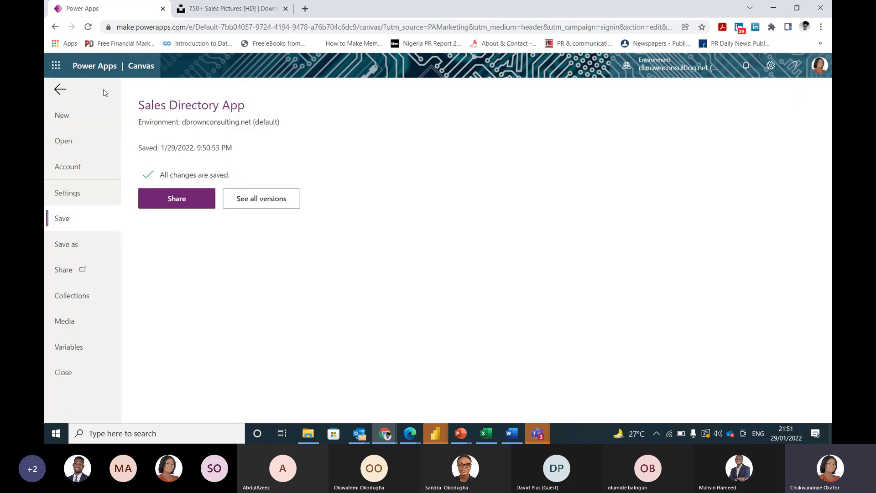
click(60, 90)
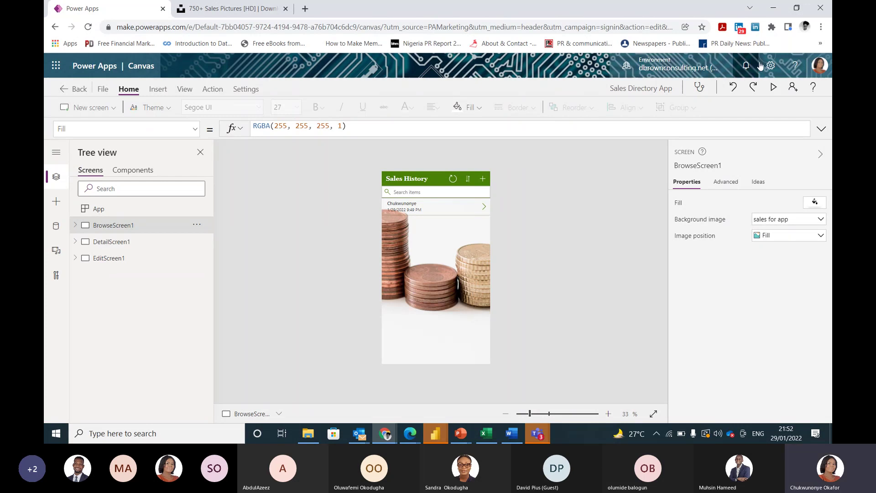
click(819, 66)
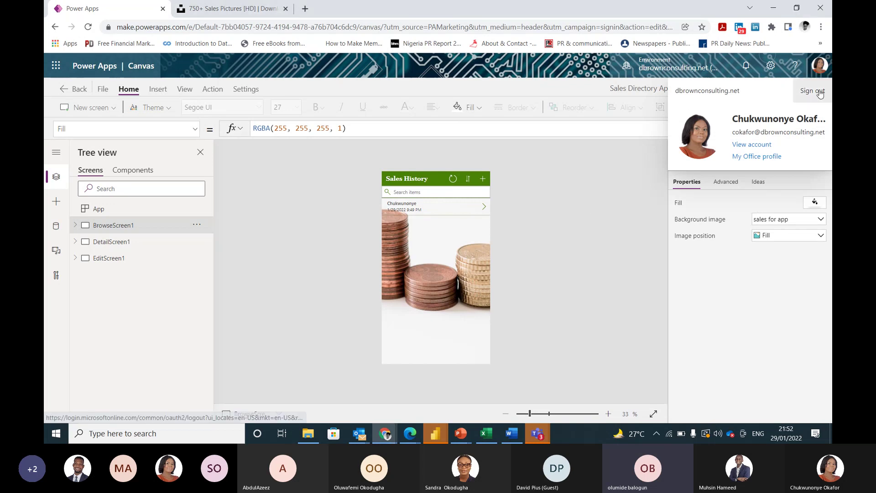
click(770, 67)
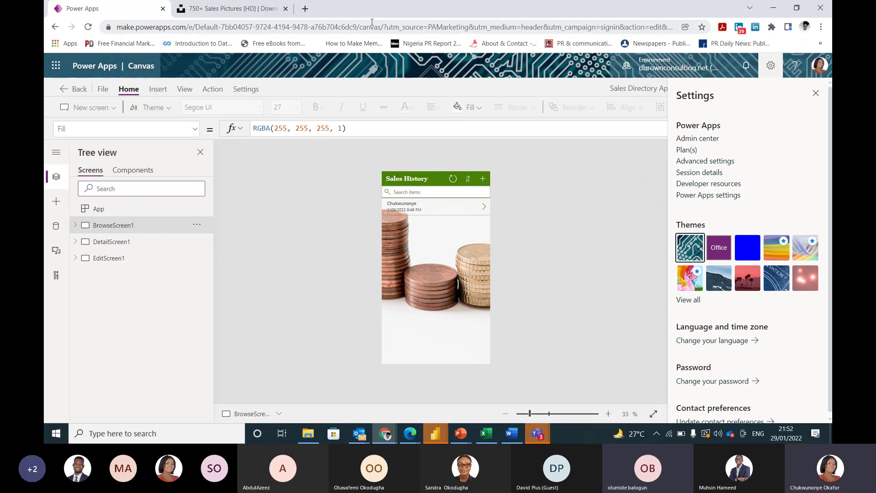
Search the web for "power apps" in a new browser tab.
click(306, 14)
click(314, 31)
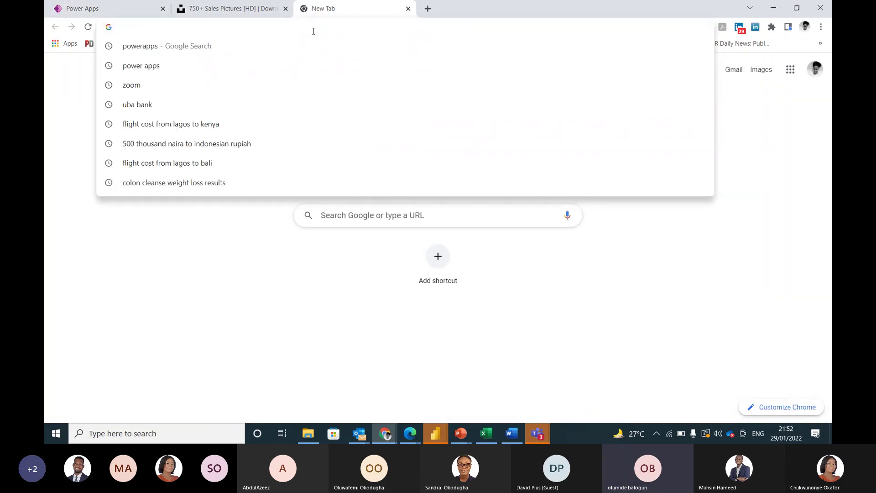
text(power)
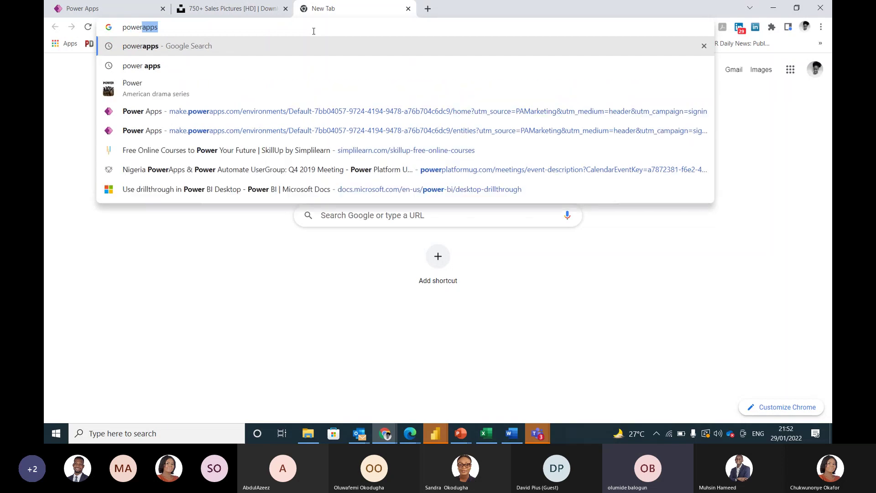
text( pps)
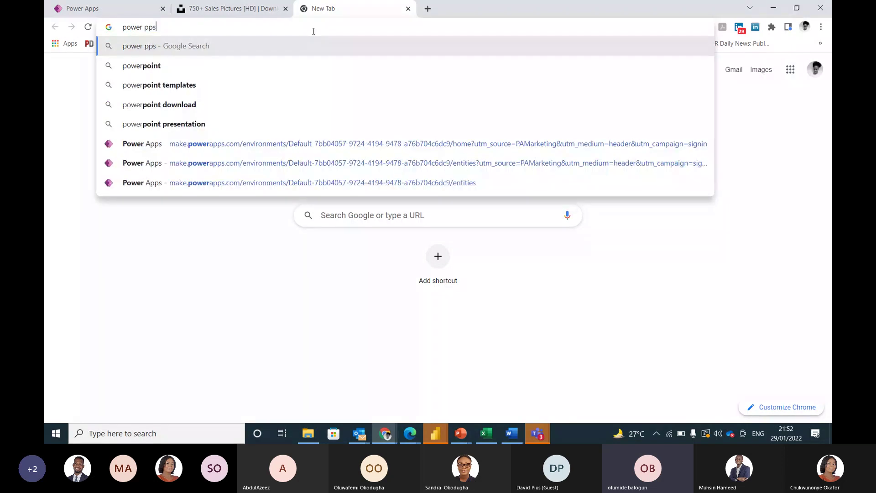
key(BackSpace)
key(BackSpace)
key(BackSpace)
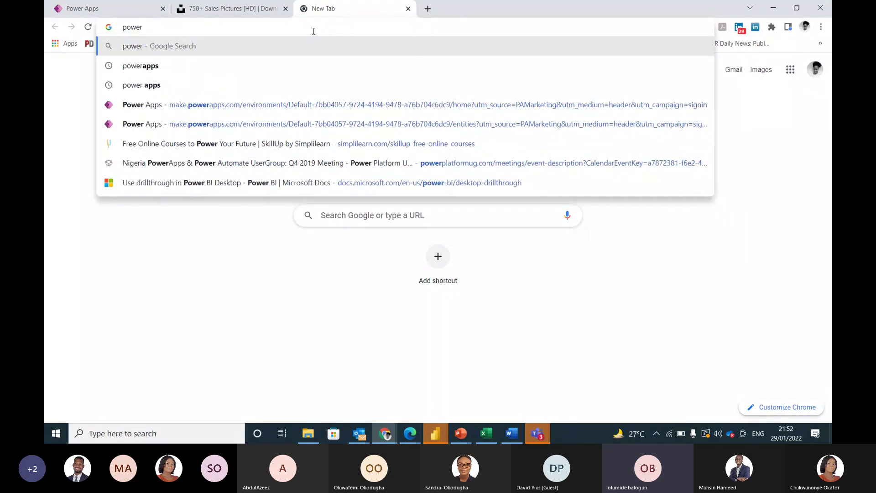
text(apps)
key(Return)
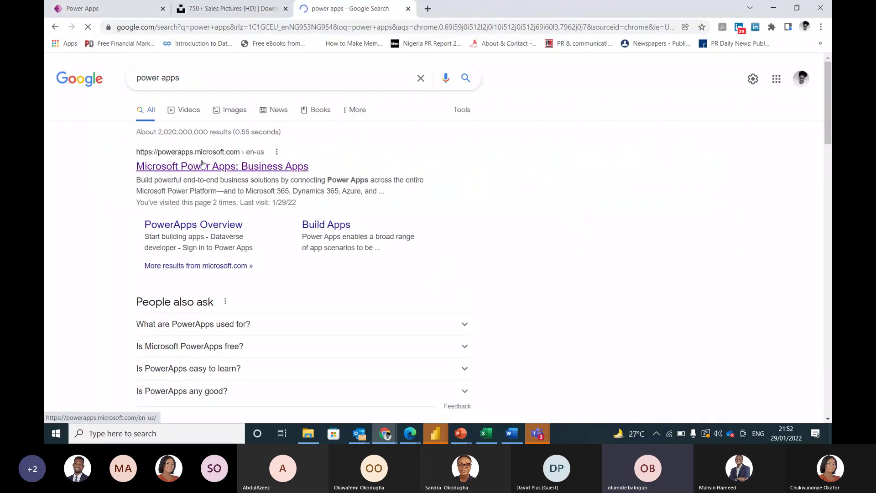
Sign in to Power Apps through the Microsoft Power Apps website and display the list of apps.
click(202, 165)
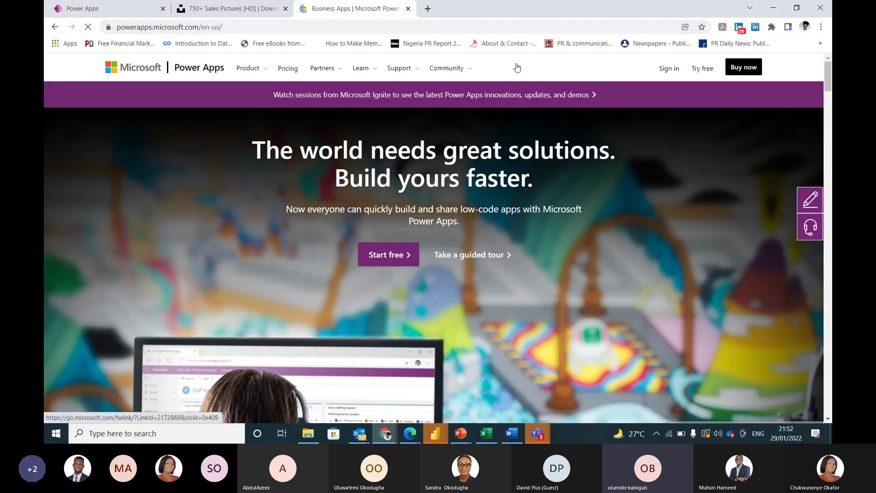
click(668, 69)
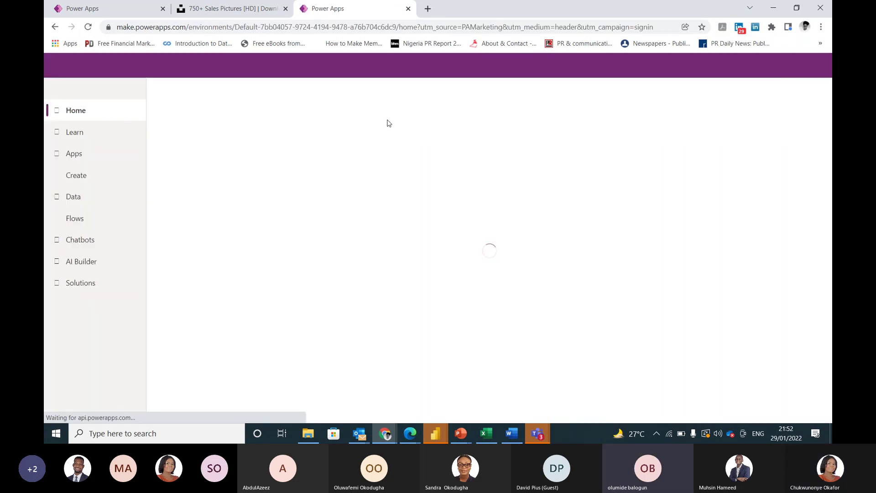
click(122, 6)
click(325, 10)
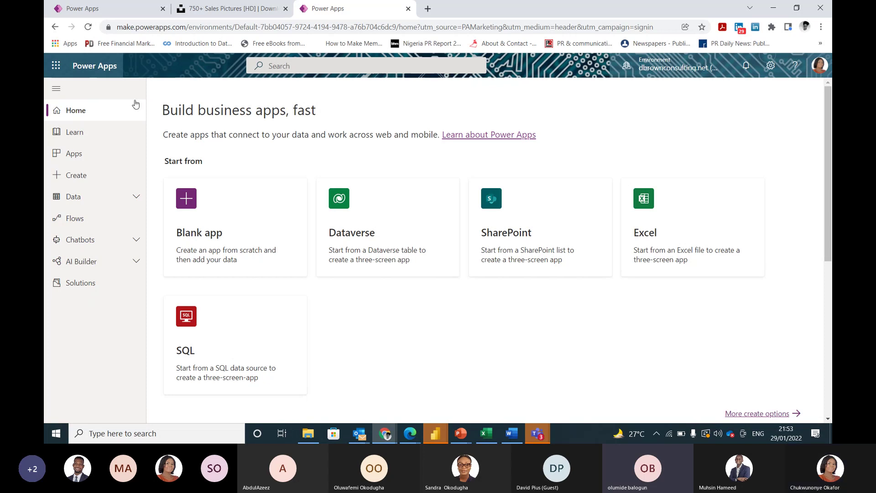
click(84, 149)
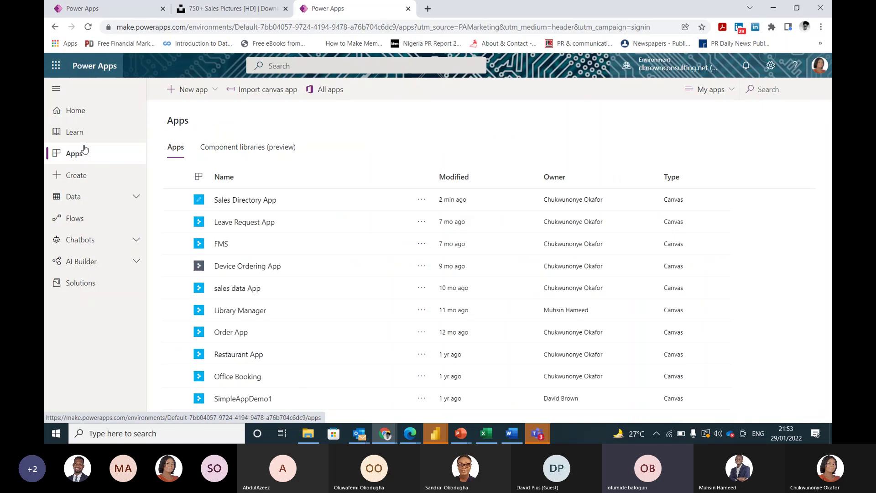